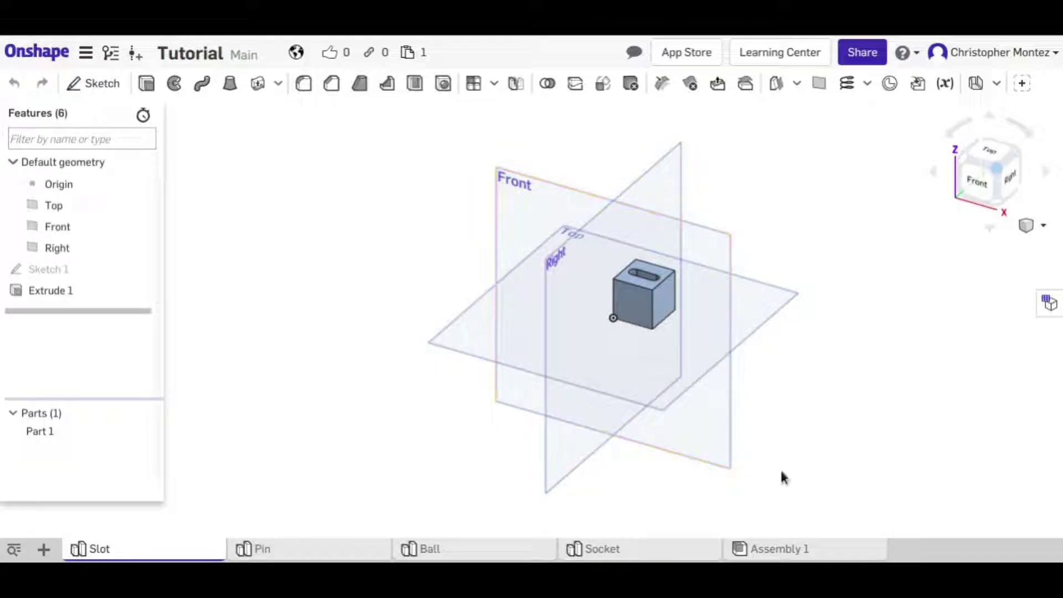
# - Open the empty Assembly 1 and dismiss the What's new announcement
pyautogui.moveTo(799, 551)
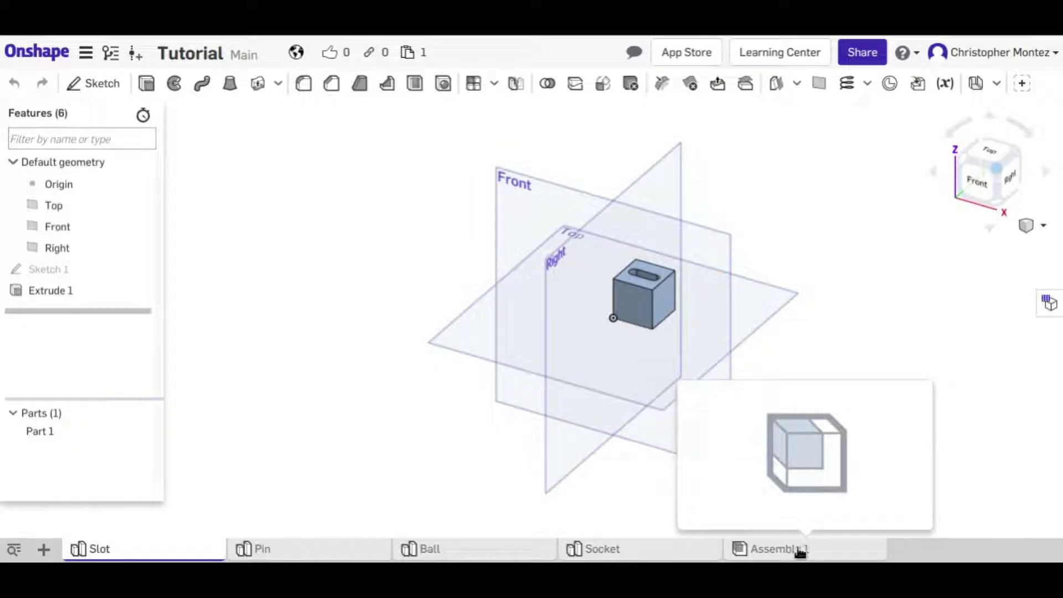
pyautogui.click(799, 551)
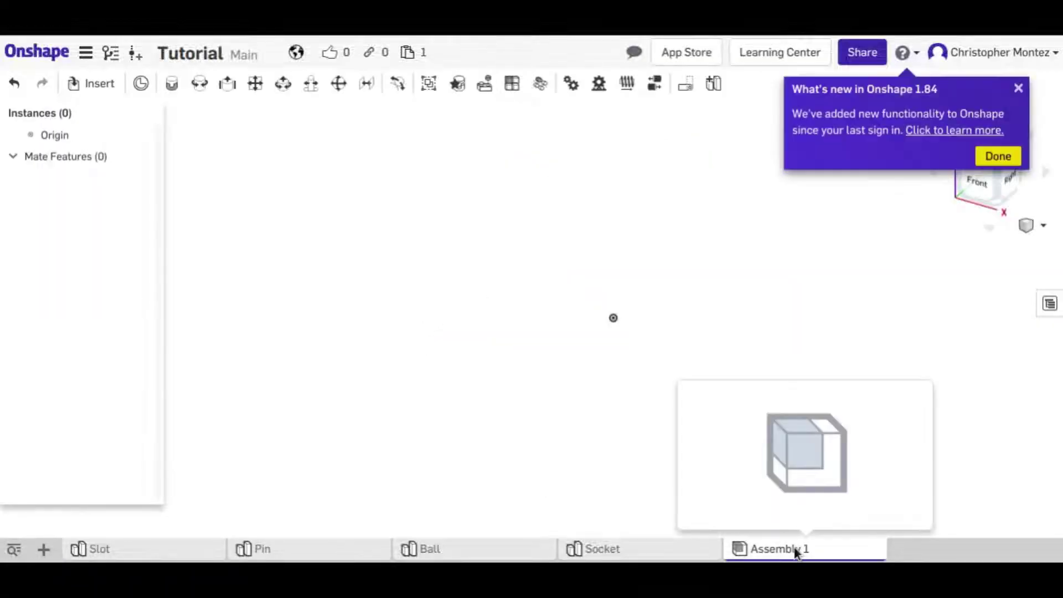
pyautogui.click(1019, 89)
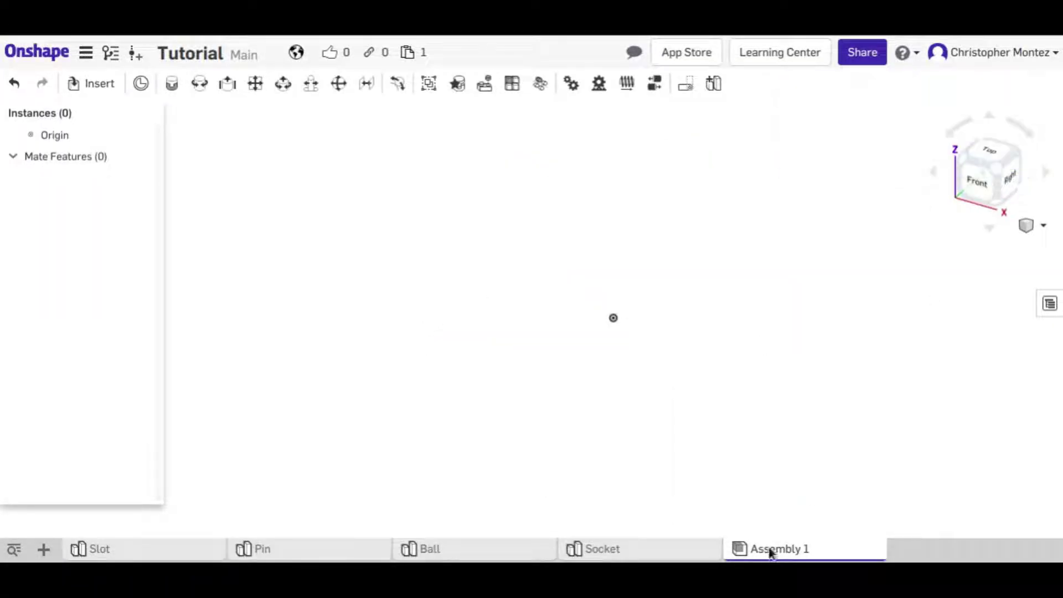
pyautogui.moveTo(817, 557)
pyautogui.moveTo(782, 555)
# - Step through the Slot, Pin, Ball and Socket part studios in turn
pyautogui.click(144, 547)
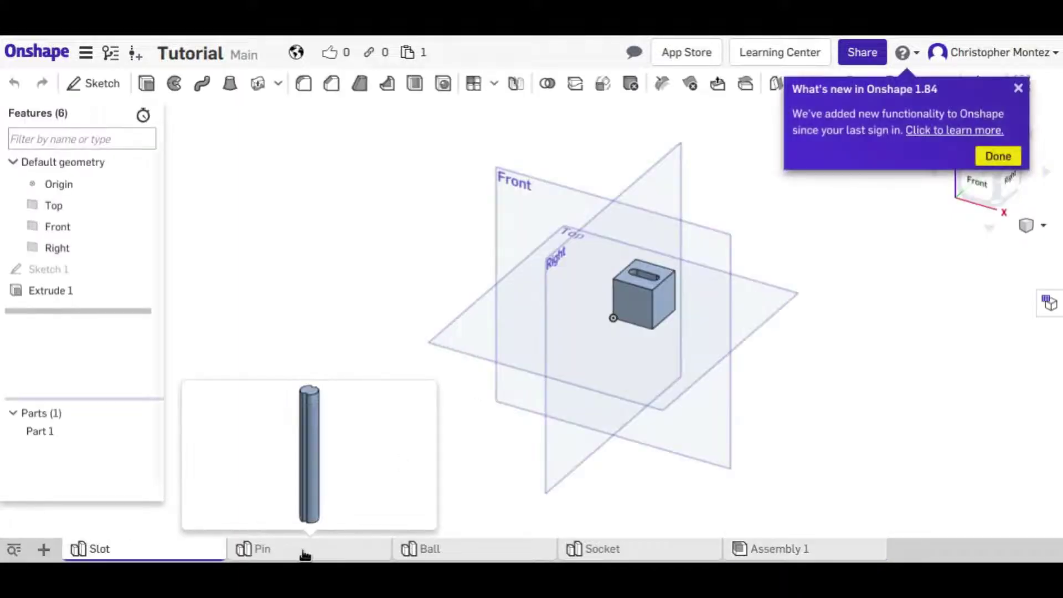
pyautogui.click(304, 551)
pyautogui.click(448, 548)
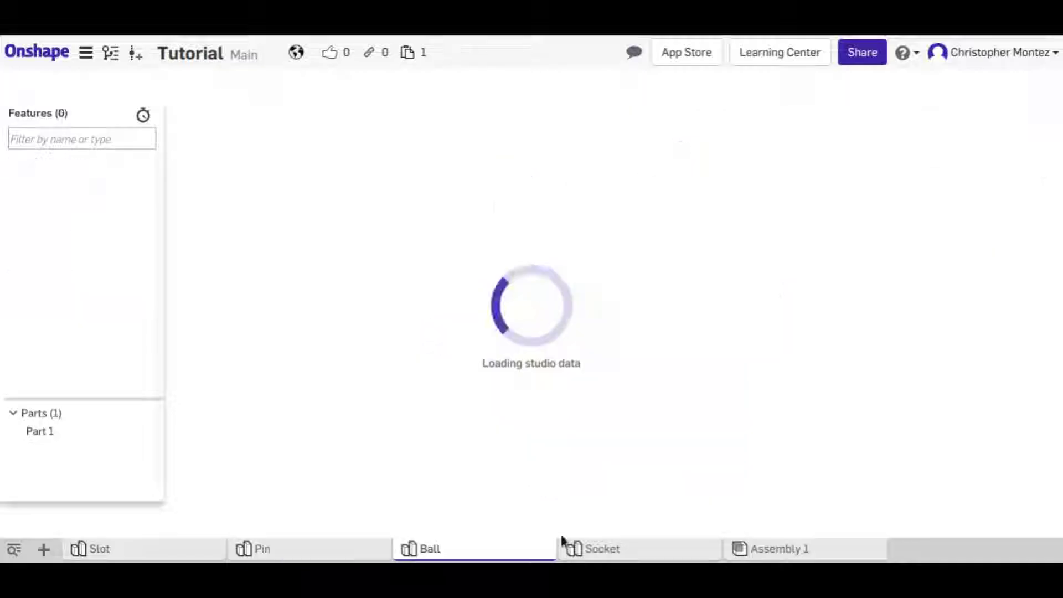
pyautogui.click(632, 549)
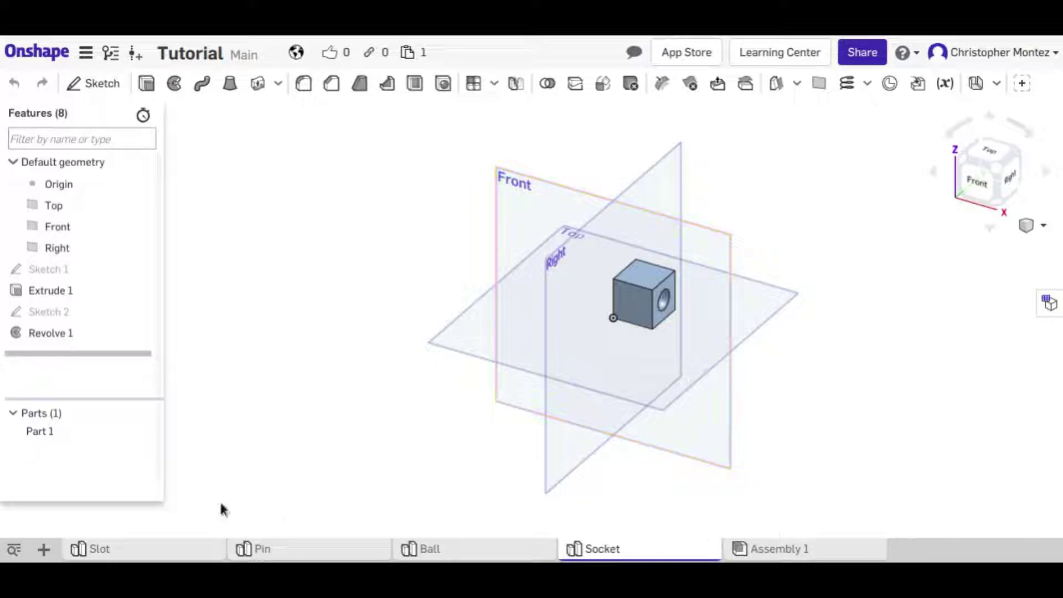
# - Zoom and orbit around the Pin, then the Ball to see its groove and hole
pyautogui.moveTo(151, 548)
pyautogui.click(277, 551)
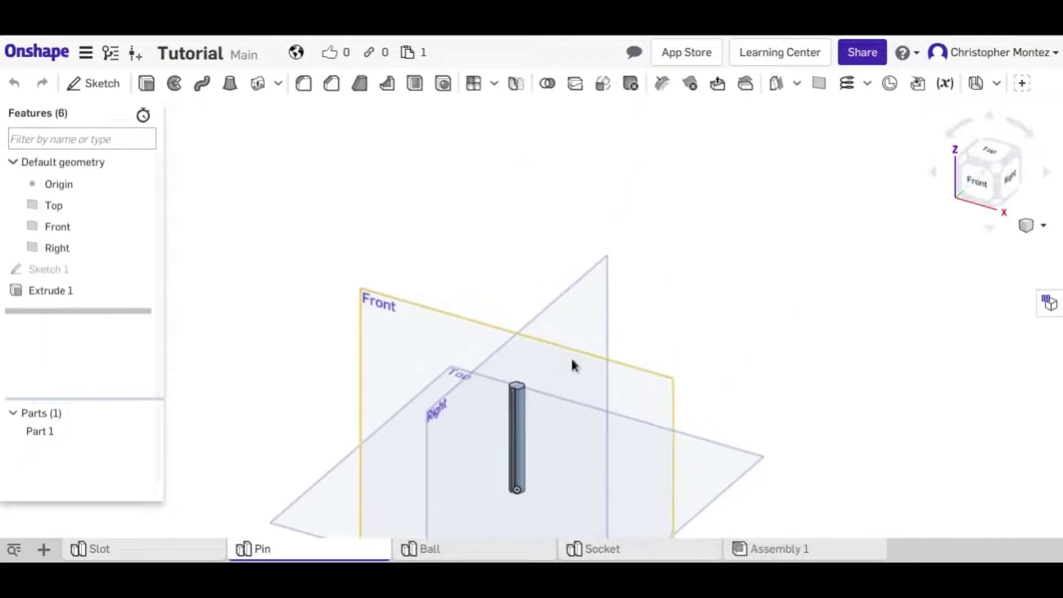
pyautogui.scroll(5, 549, 360)
pyautogui.moveTo(536, 356)
pyautogui.mouseDown(button='right')
pyautogui.moveTo(580, 268)
pyautogui.moveTo(552, 346)
pyautogui.mouseUp(button='right')
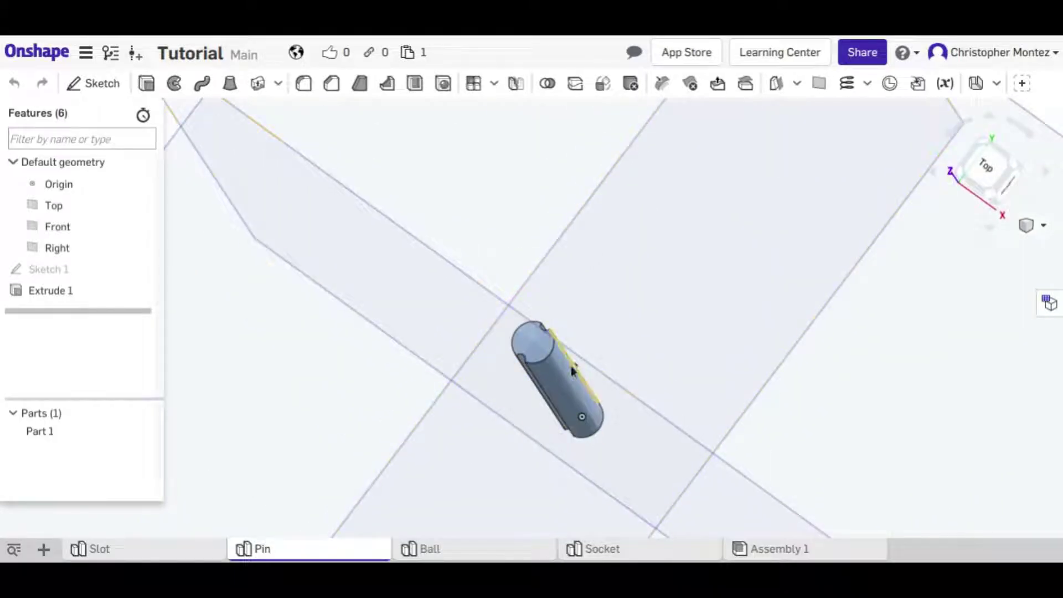
pyautogui.click(466, 551)
pyautogui.scroll(8, 659, 324)
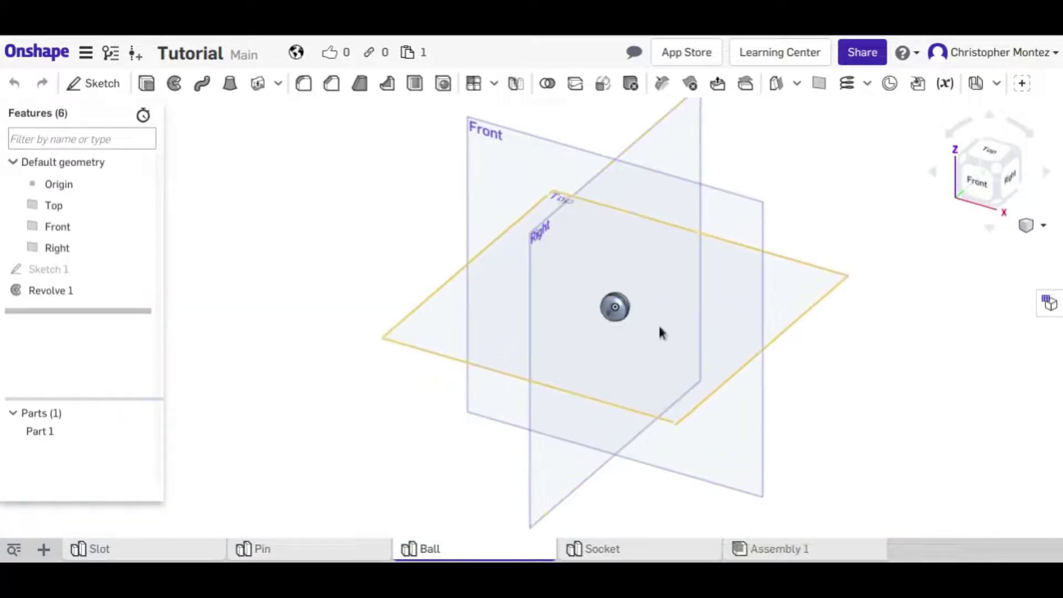
pyautogui.moveTo(607, 270); pyautogui.dragTo(564, 423, button='right')
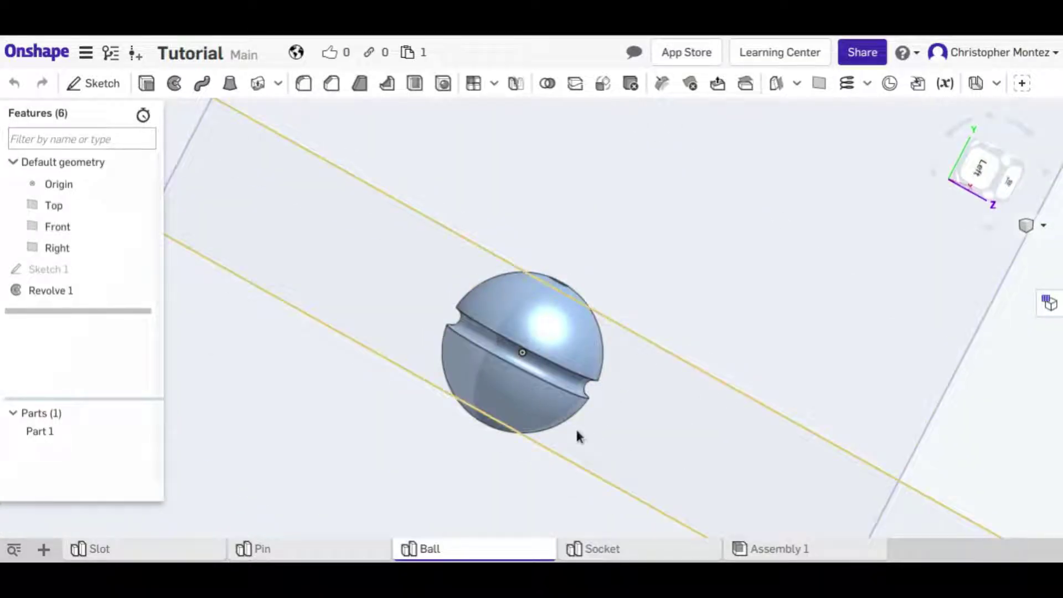
pyautogui.moveTo(576, 436); pyautogui.dragTo(726, 354, button='right')
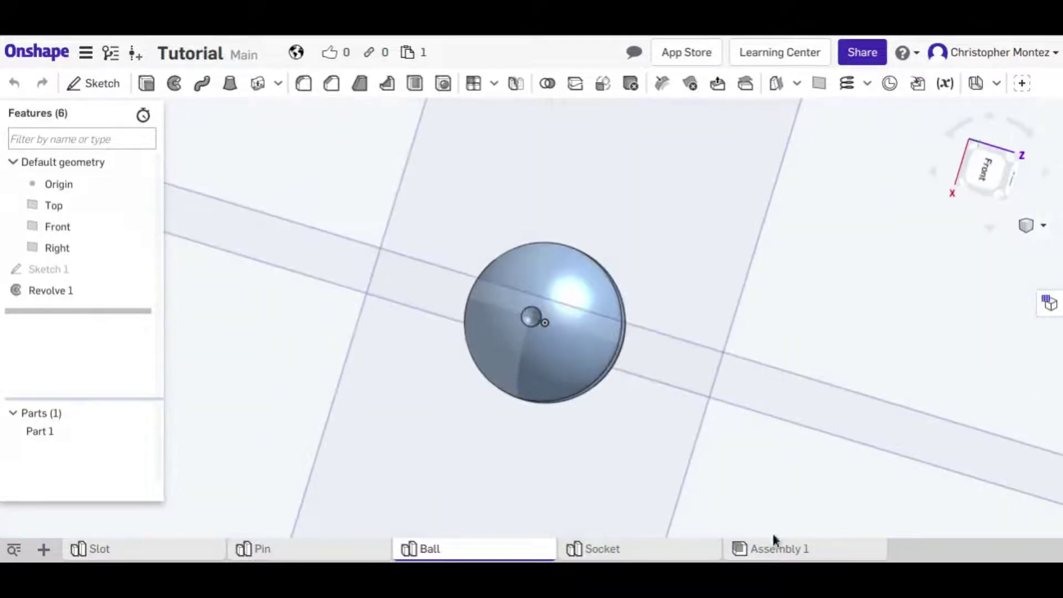
# - In Assembly 1, dismiss the announcement and insert a Ball instance
pyautogui.click(770, 547)
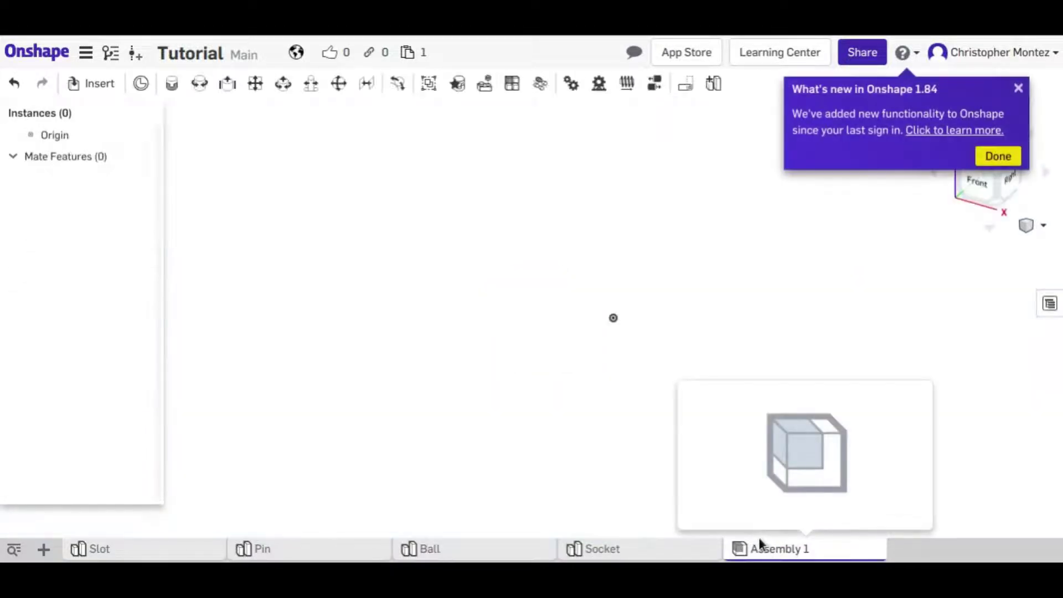
pyautogui.click(1018, 89)
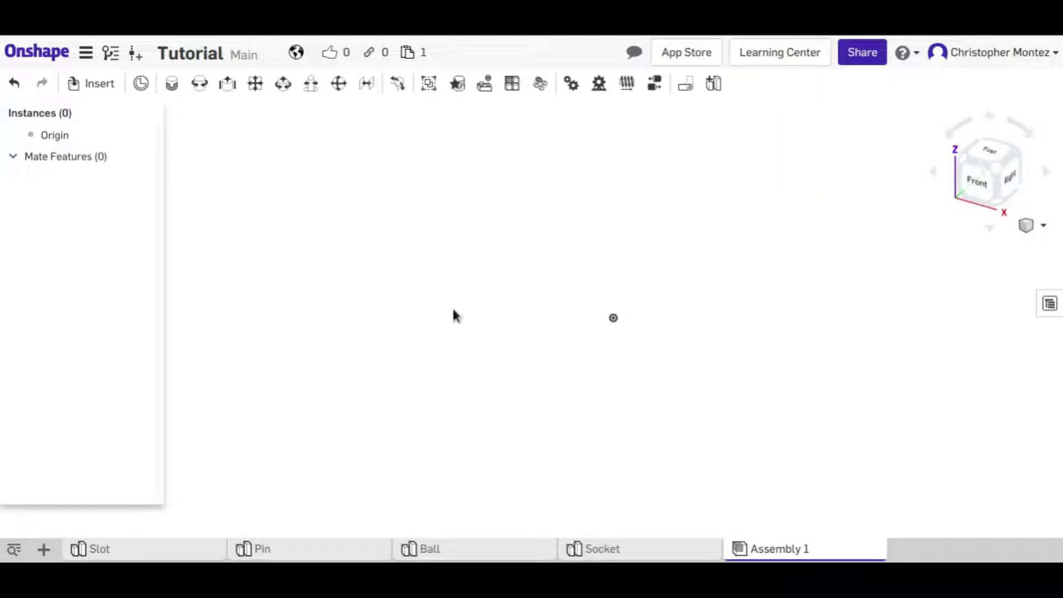
pyautogui.click(99, 87)
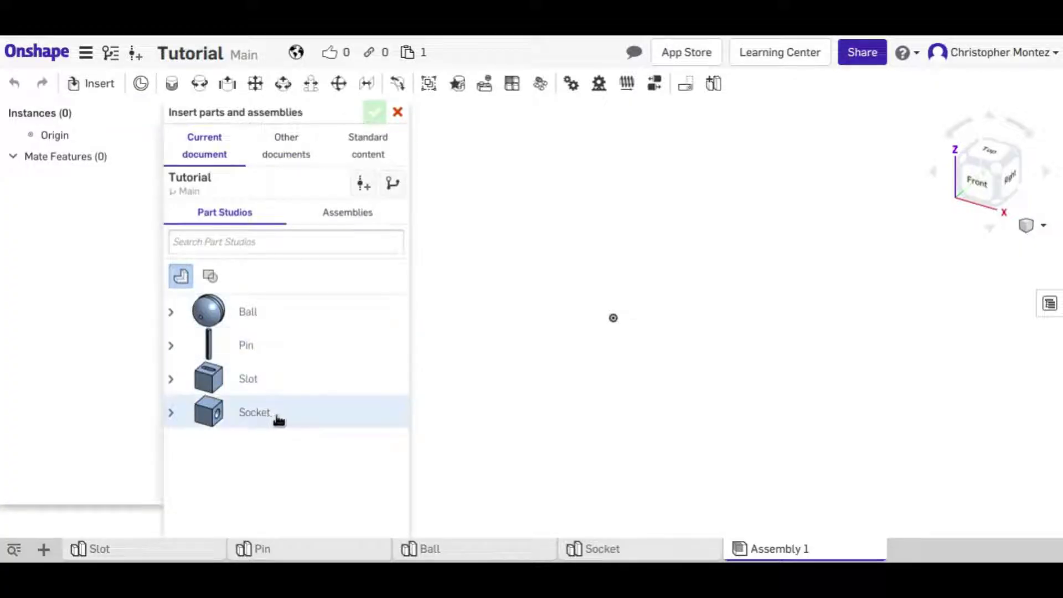
pyautogui.click(263, 316)
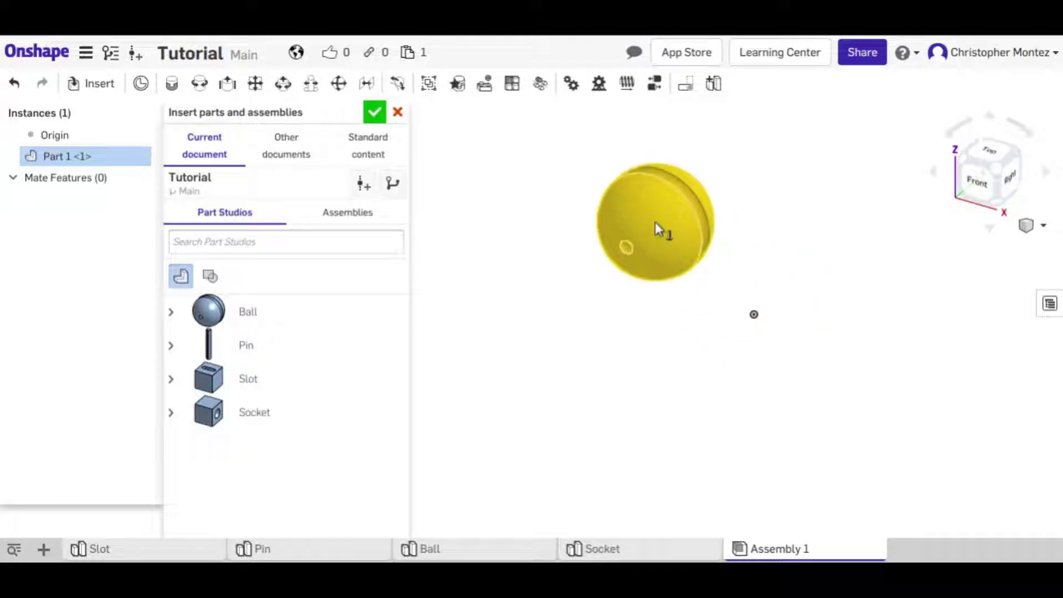
pyautogui.click(654, 222)
# - Insert the Pin, Slot, Socket and a second Ball, then finish inserting
pyautogui.click(323, 348)
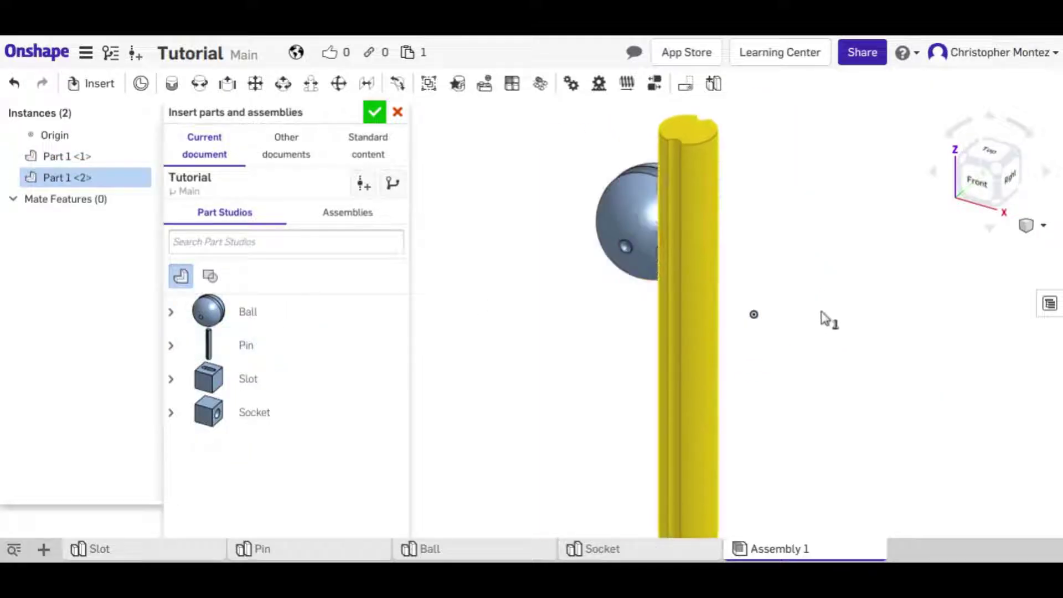
pyautogui.click(840, 315)
pyautogui.click(301, 377)
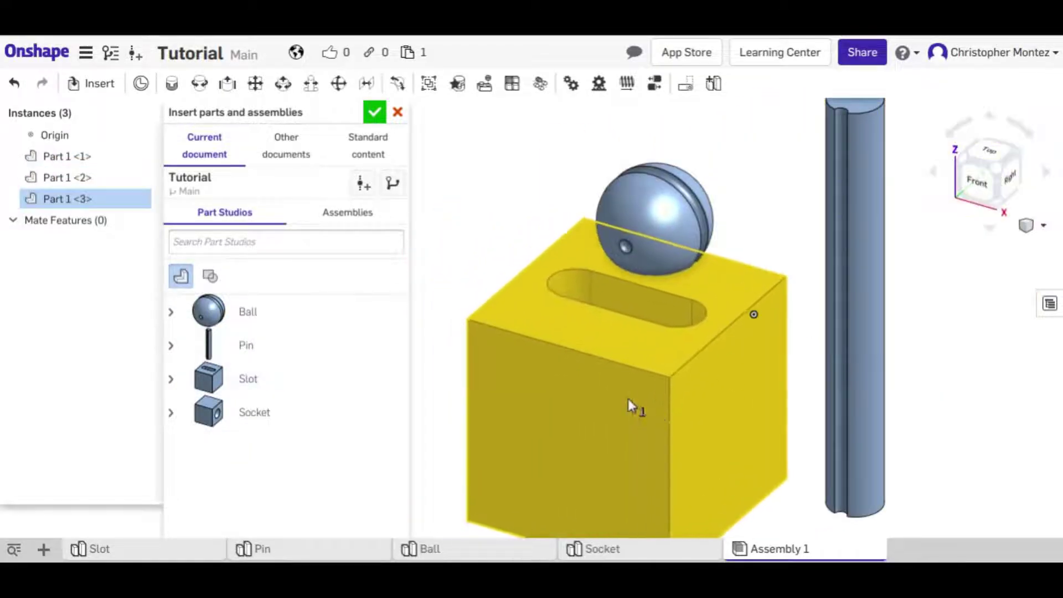
pyautogui.click(634, 408)
pyautogui.click(302, 417)
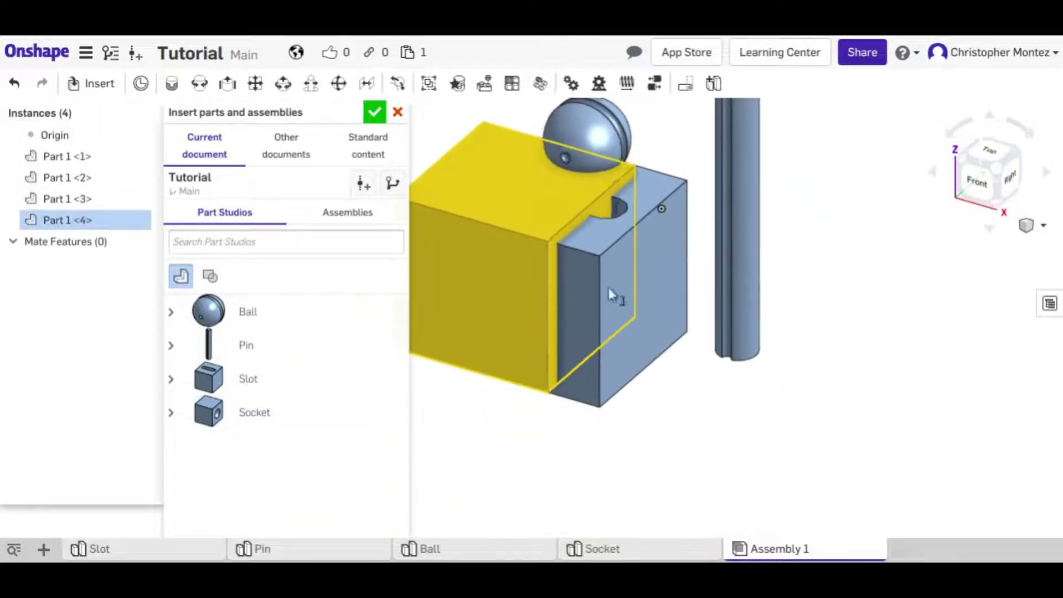
pyautogui.click(862, 360)
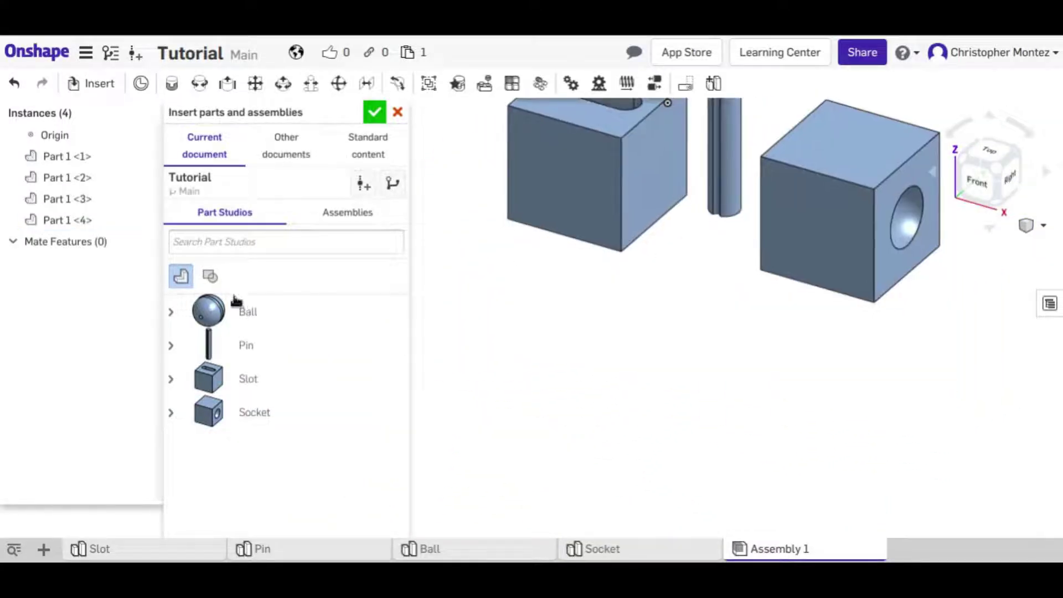
pyautogui.click(232, 310)
pyautogui.click(675, 297)
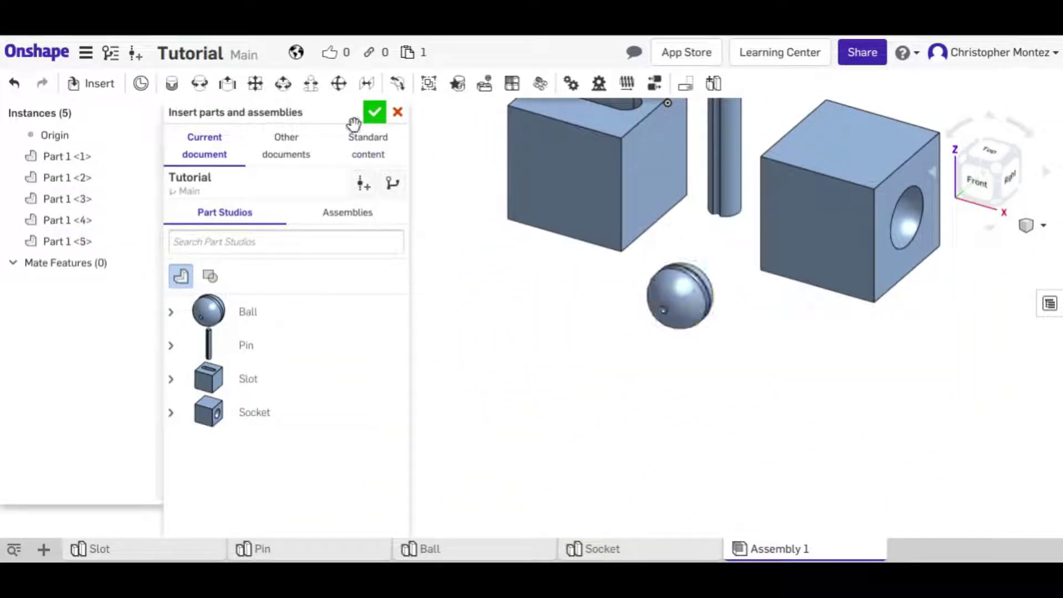
pyautogui.click(375, 112)
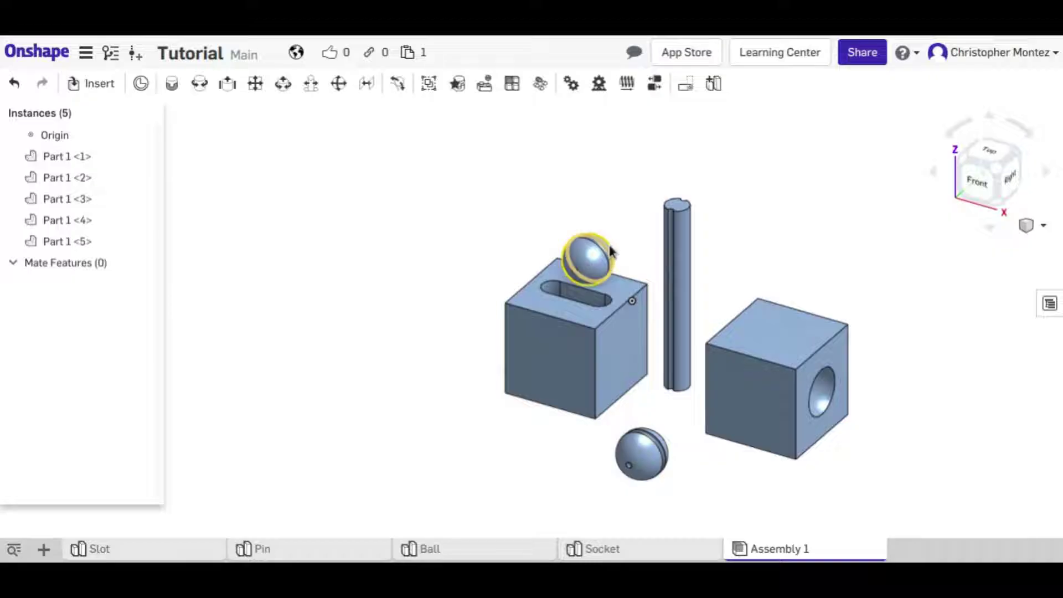
# - Lift the upper ball off the slotted block and delete the extra ball, Part 1 <5>
pyautogui.moveTo(588, 252); pyautogui.dragTo(575, 182)
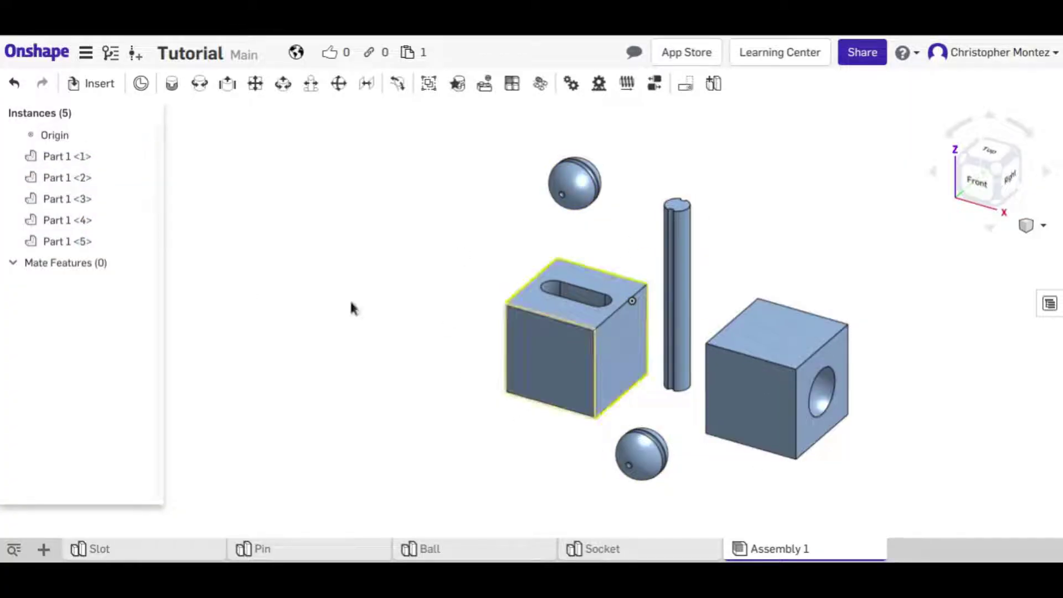
pyautogui.click(80, 247)
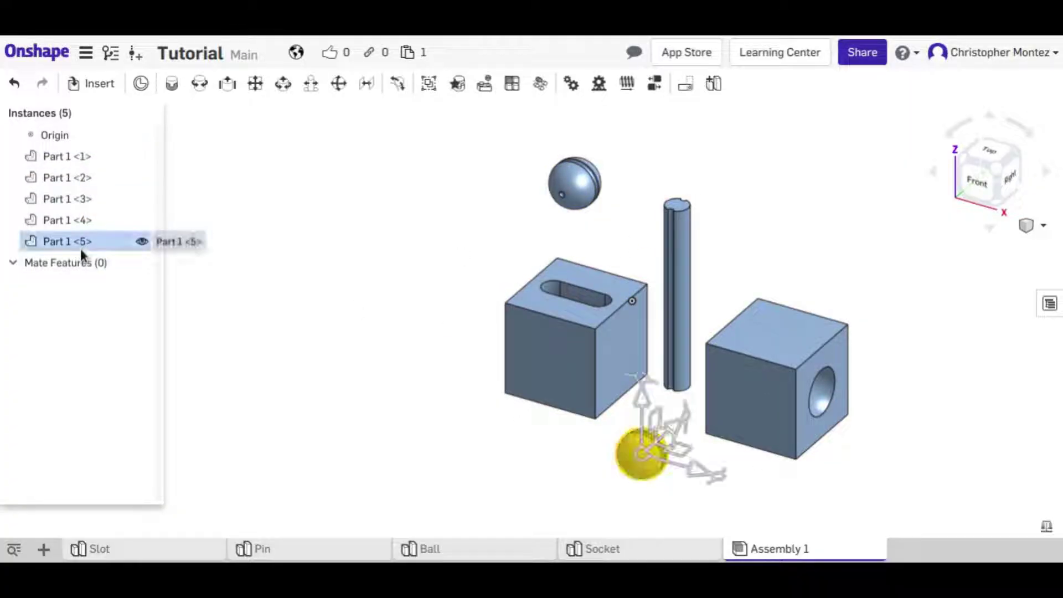
pyautogui.press('Delete')
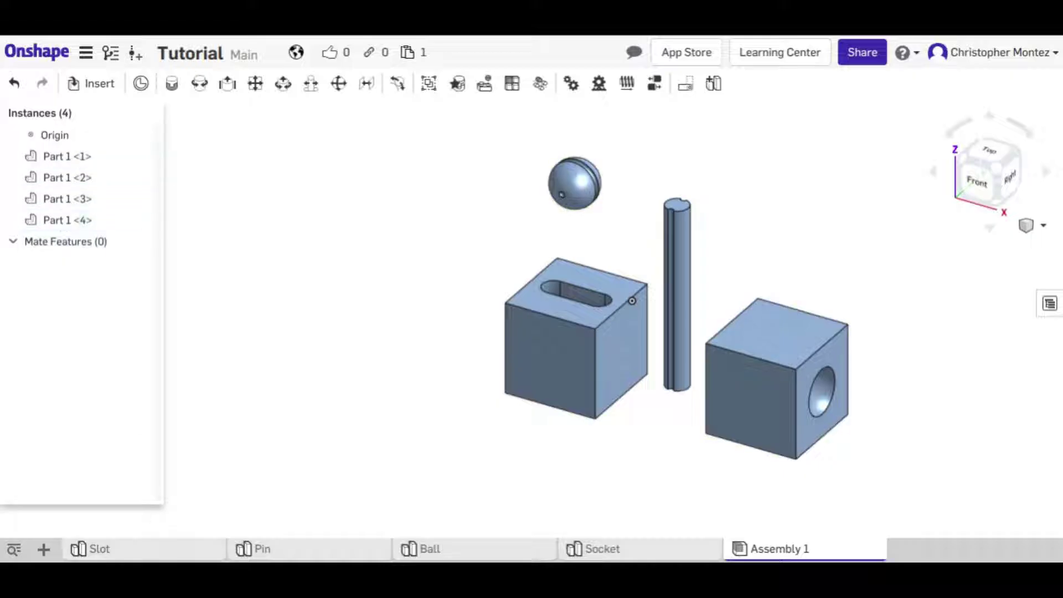
pyautogui.click(124, 554)
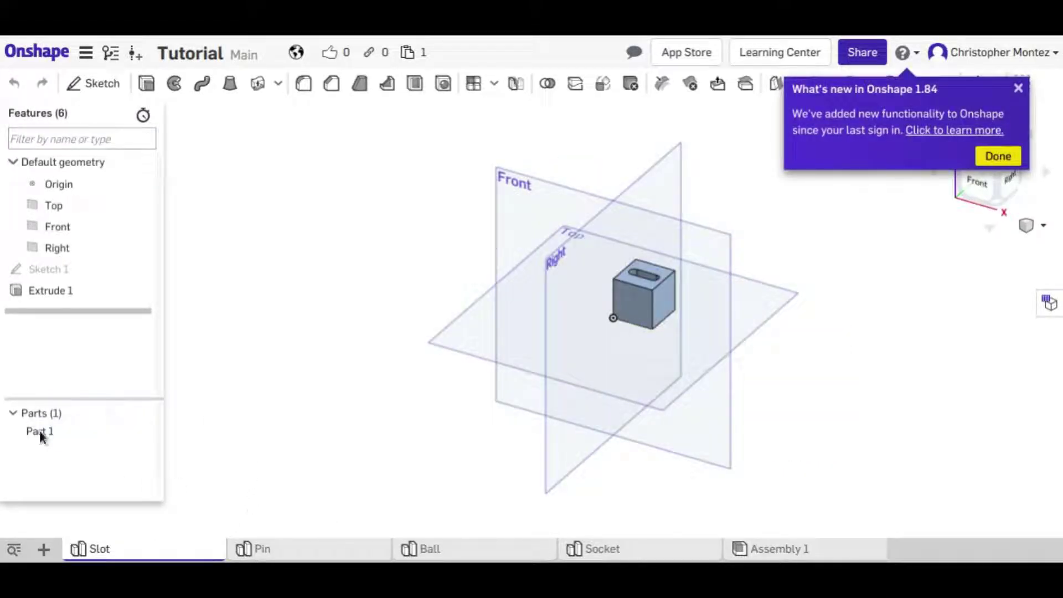
# - Rename the slotted block's Part 1 to 'Slot' and return to Assembly 1
pyautogui.click(307, 556)
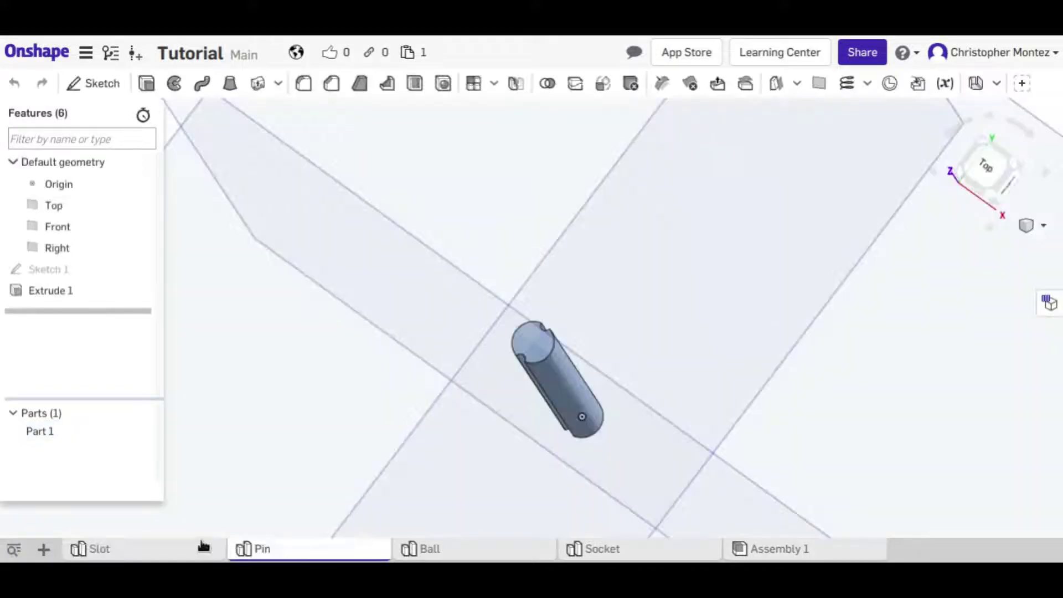
pyautogui.click(155, 546)
pyautogui.rightClick(50, 432)
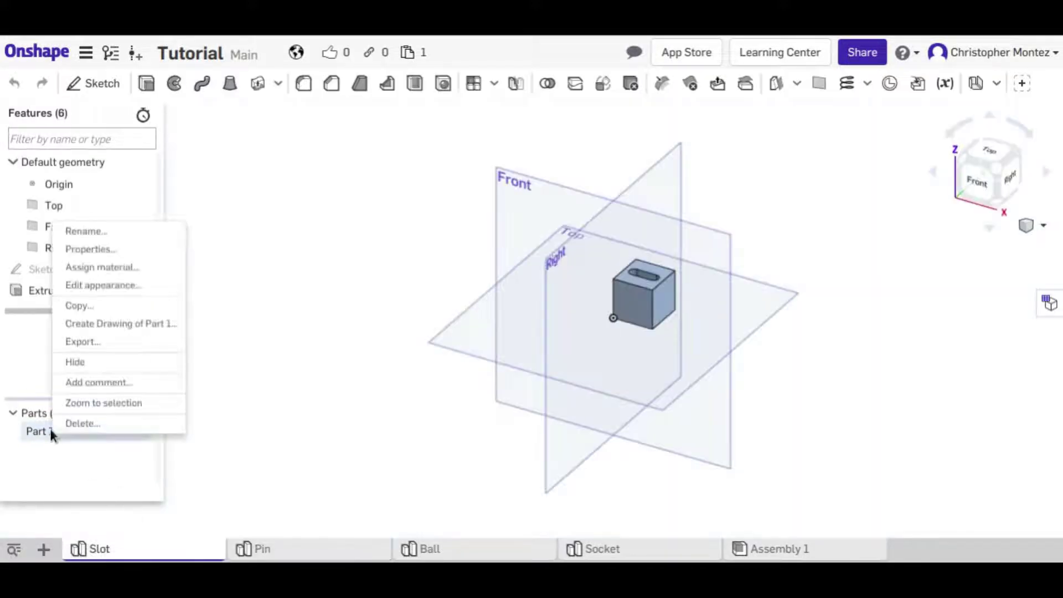
pyautogui.click(116, 232)
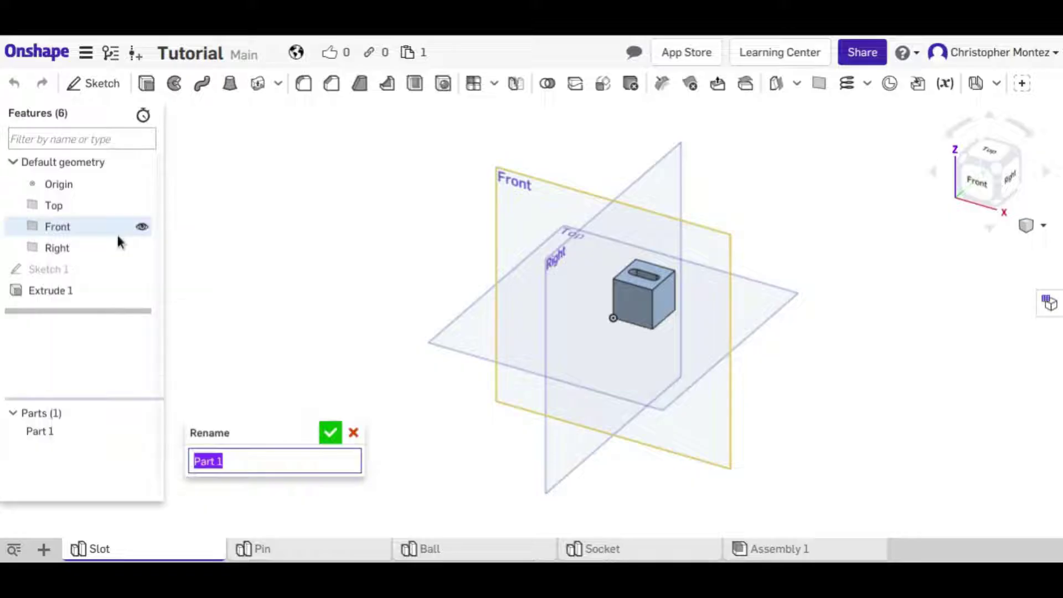
pyautogui.write('St')
pyautogui.write('ot')
pyautogui.press('Return')
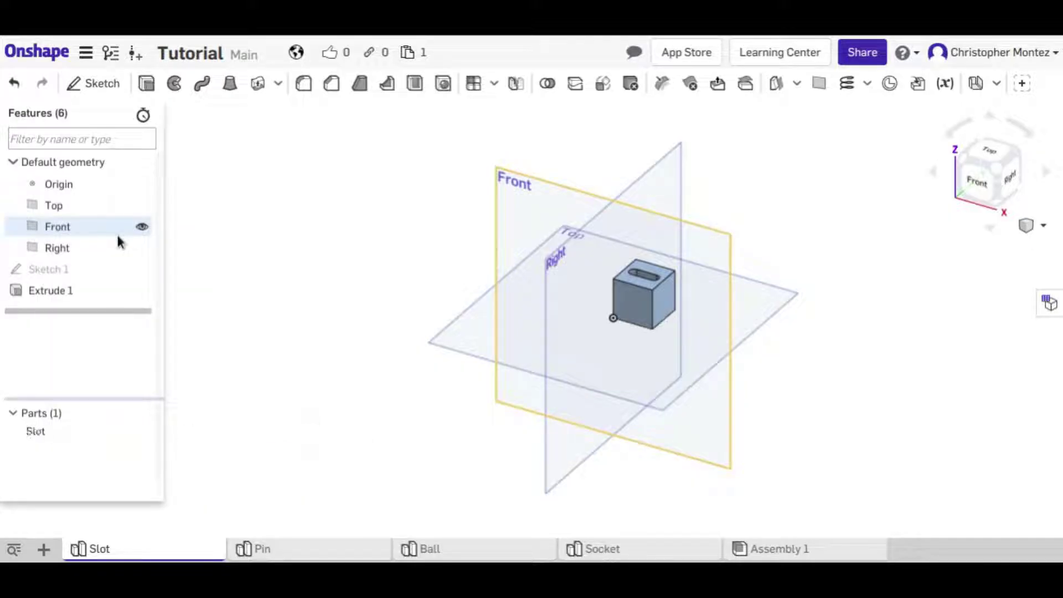
pyautogui.click(751, 556)
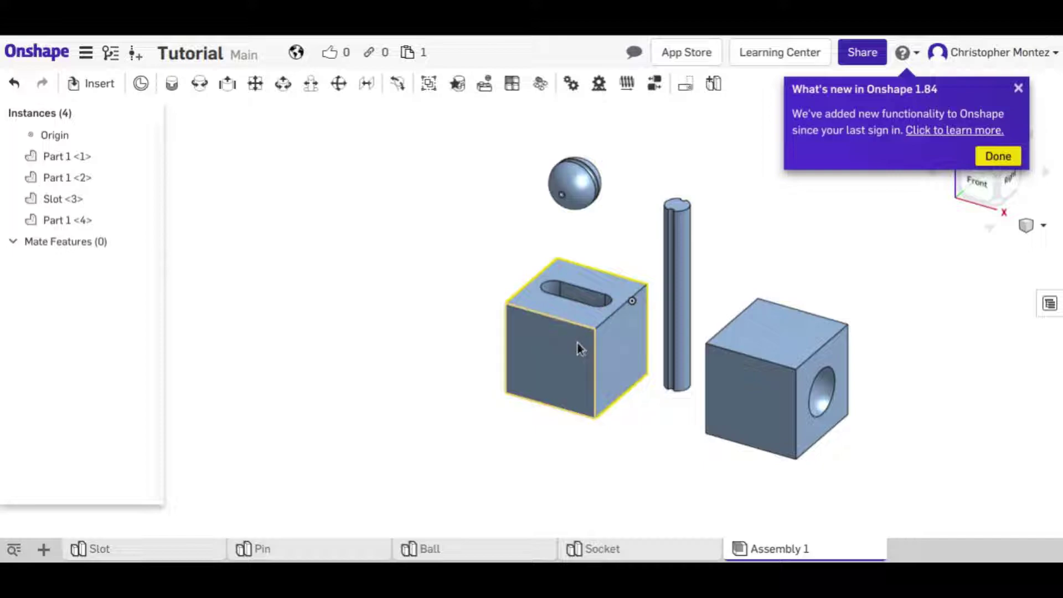
# - Close the What's new popup and spread the slot block, pin and socket cube apart
pyautogui.click(1019, 90)
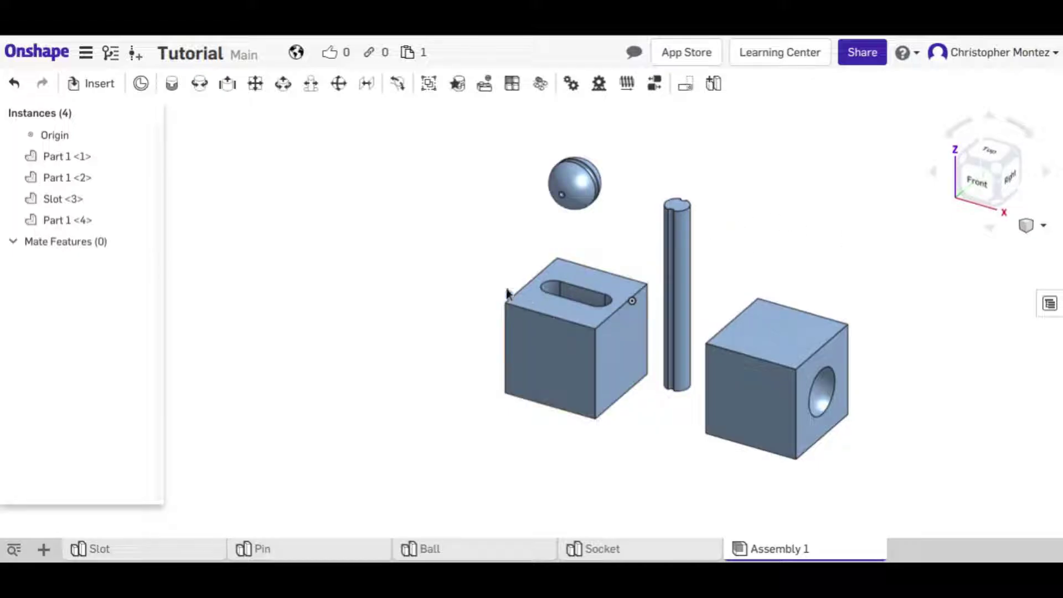
pyautogui.moveTo(515, 299); pyautogui.dragTo(391, 255)
pyautogui.moveTo(682, 292); pyautogui.dragTo(851, 192)
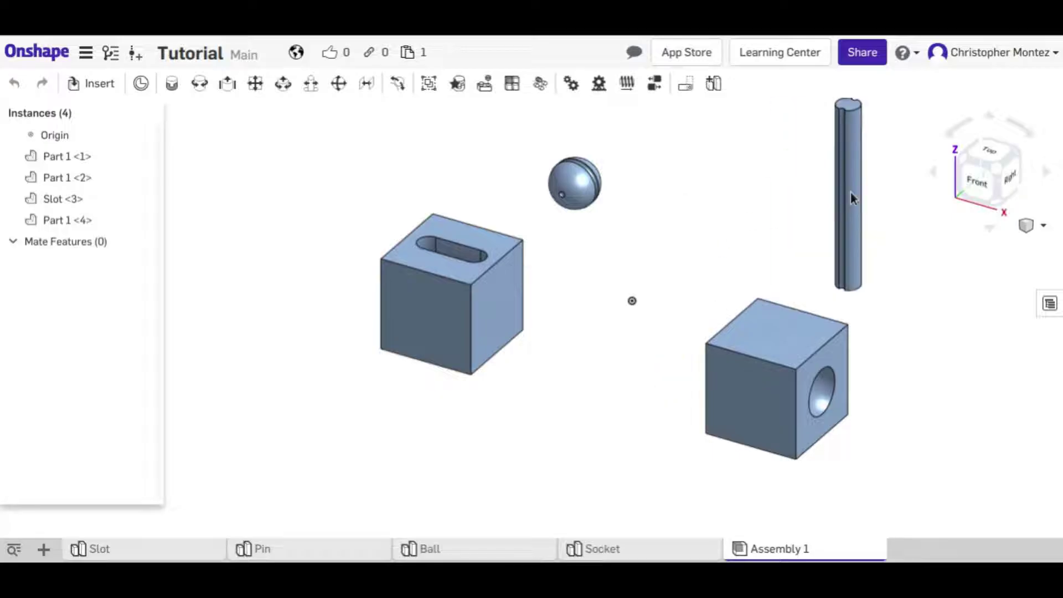
pyautogui.moveTo(824, 393); pyautogui.dragTo(1023, 368)
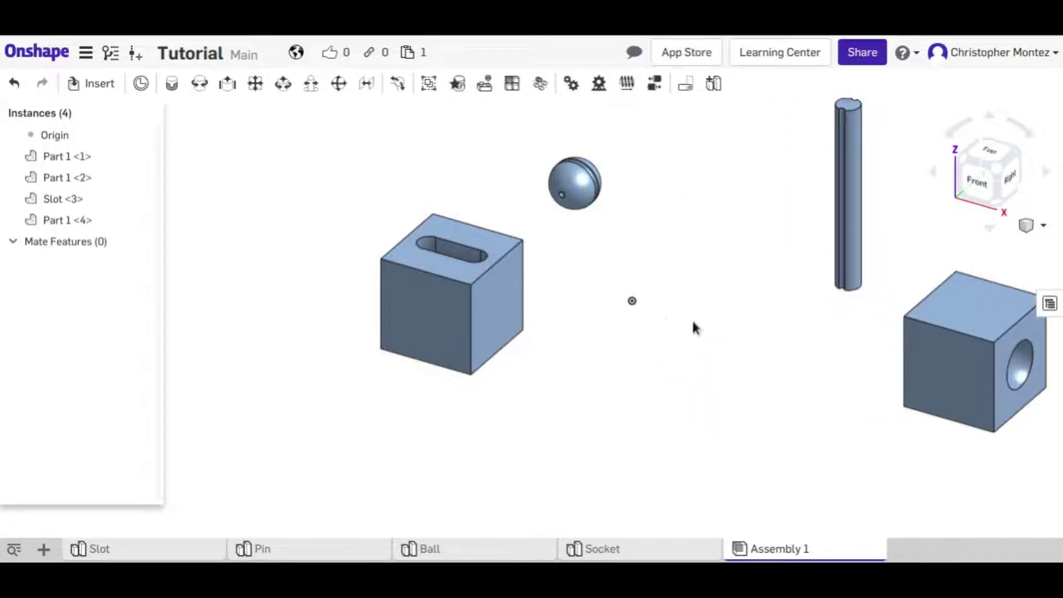
# - Define a Fastened mate from the assembly origin connector to a Slot block corner connector
pyautogui.click(173, 84)
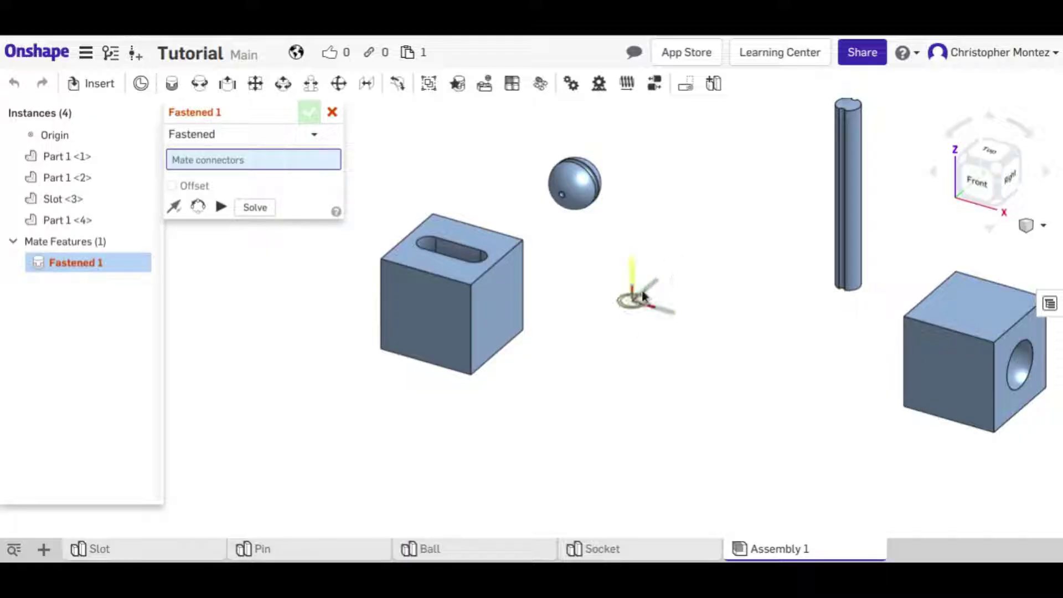
pyautogui.click(632, 294)
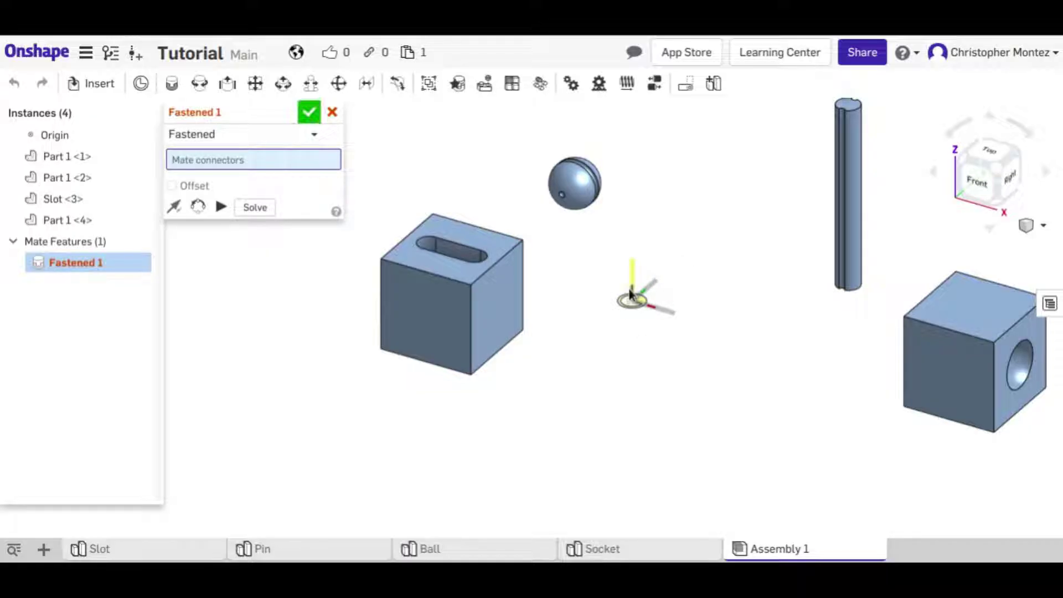
pyautogui.moveTo(672, 287); pyautogui.dragTo(705, 349, button='right')
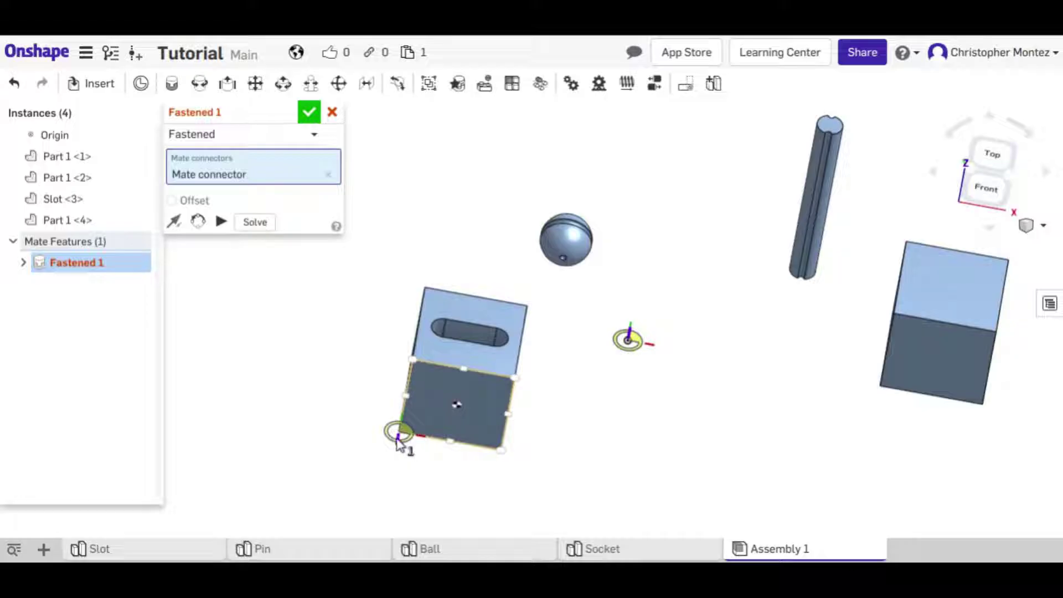
pyautogui.moveTo(398, 440); pyautogui.dragTo(434, 388, button='right')
pyautogui.scroll(2, 424, 374)
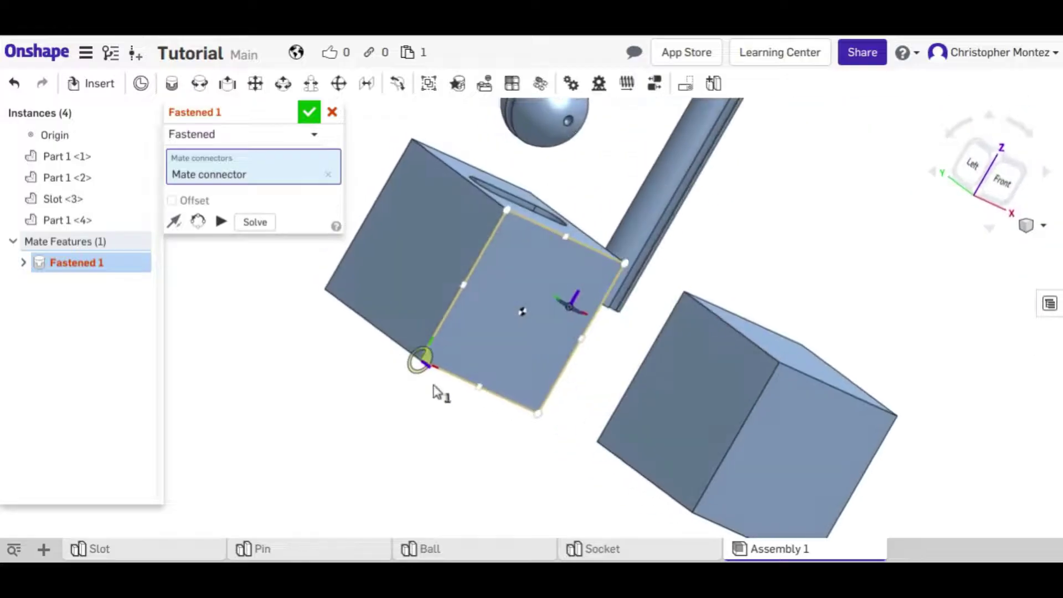
pyautogui.scroll(2, 462, 313)
pyautogui.moveTo(462, 310); pyautogui.dragTo(451, 340, button='right')
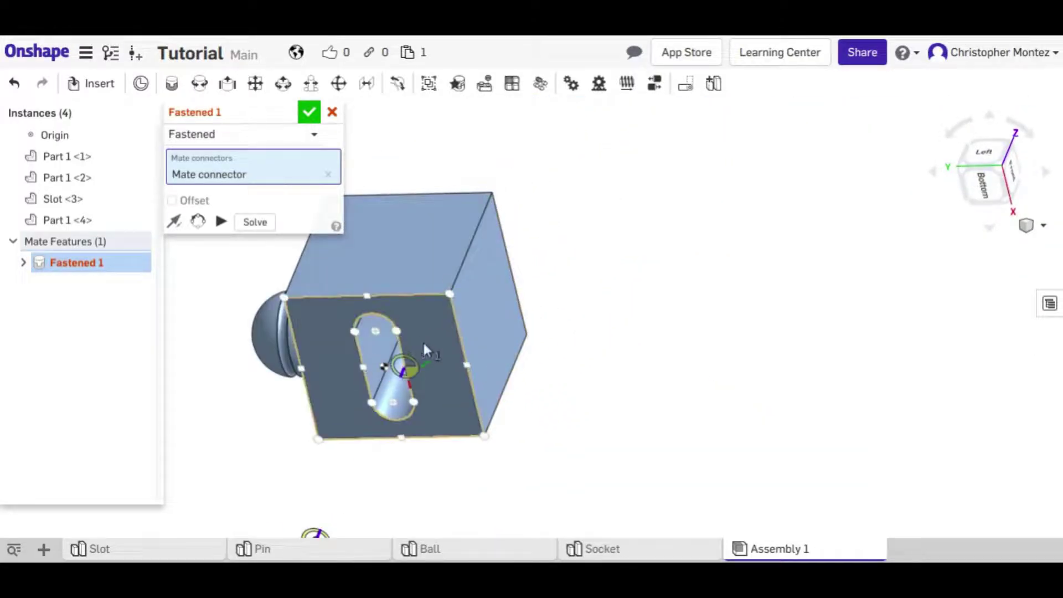
pyautogui.click(448, 298)
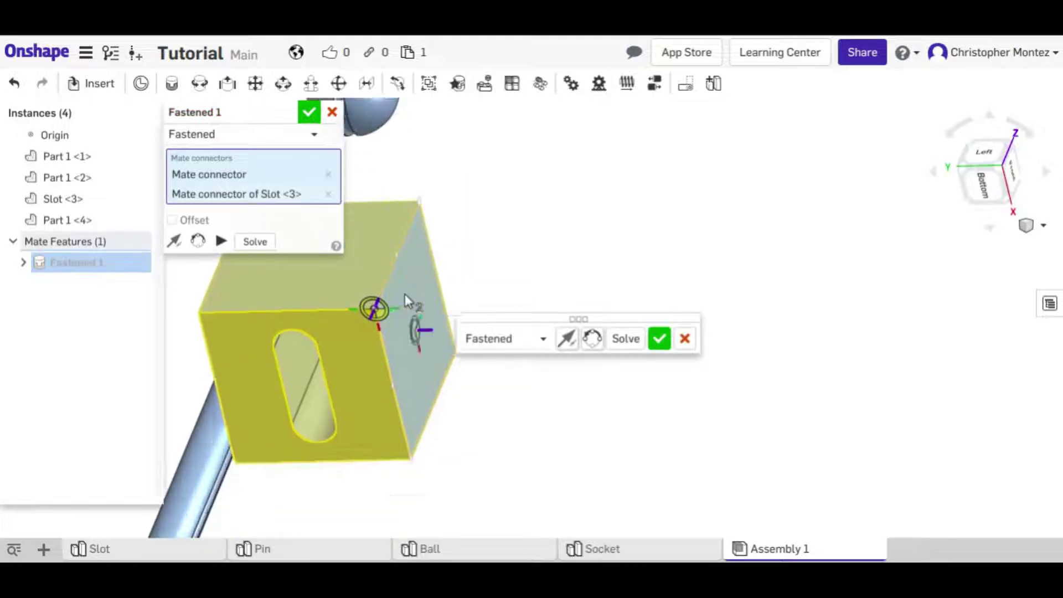
pyautogui.moveTo(408, 290); pyautogui.dragTo(327, 386, button='right')
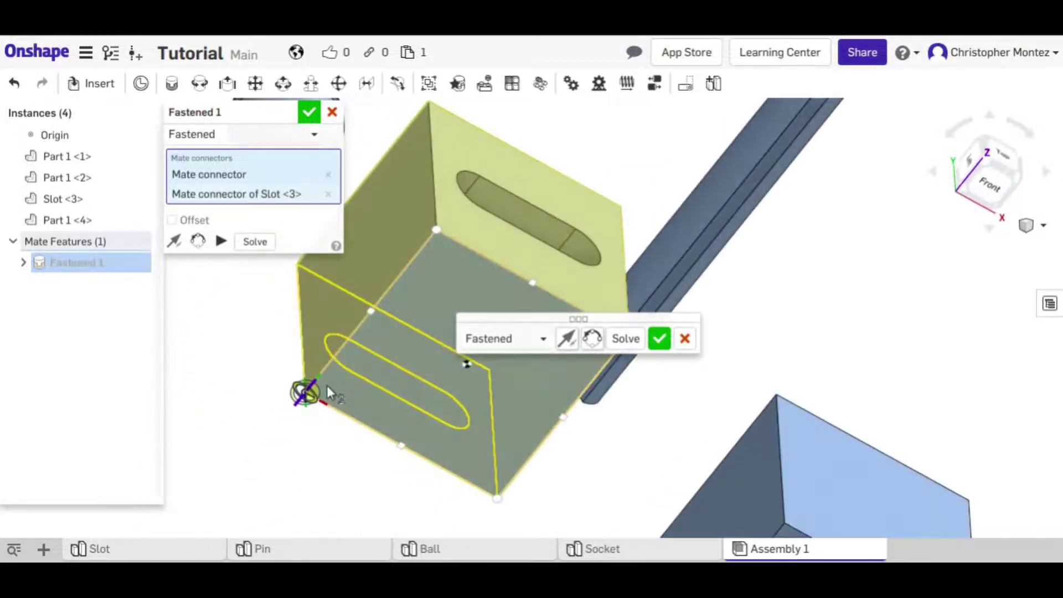
pyautogui.scroll(4, 321, 432)
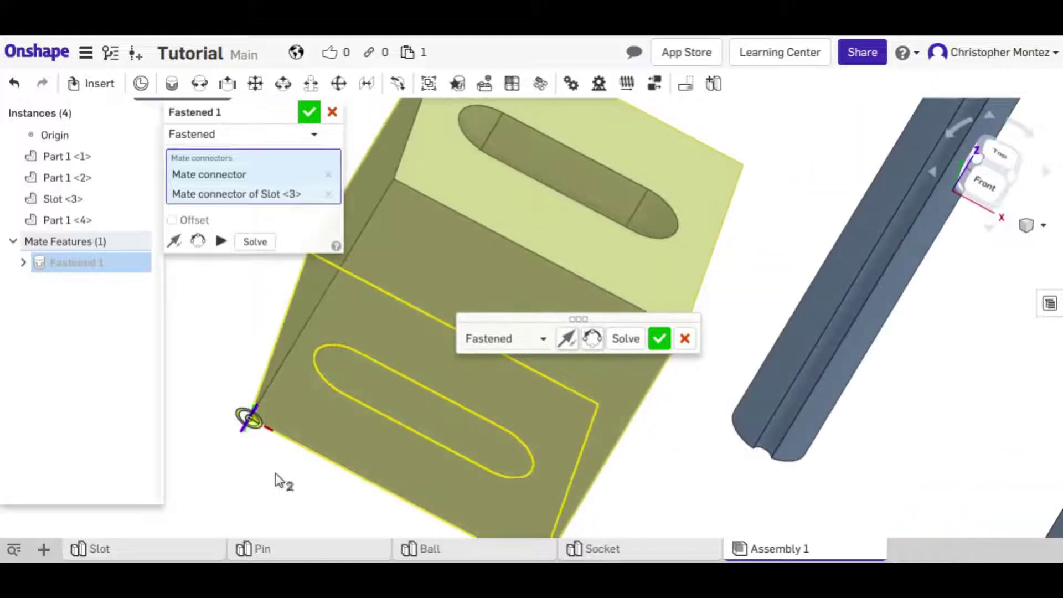
# - Confirm Fastened 1 to anchor the Slot block and close the empty follow-on mate
pyautogui.click(659, 339)
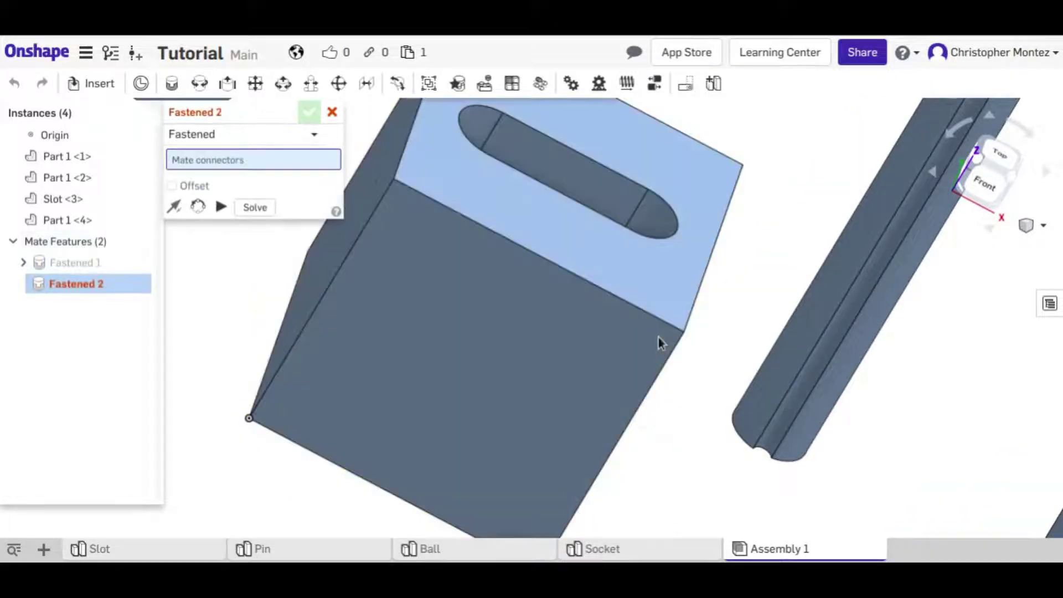
pyautogui.click(332, 111)
pyautogui.scroll(-6, 338, 205)
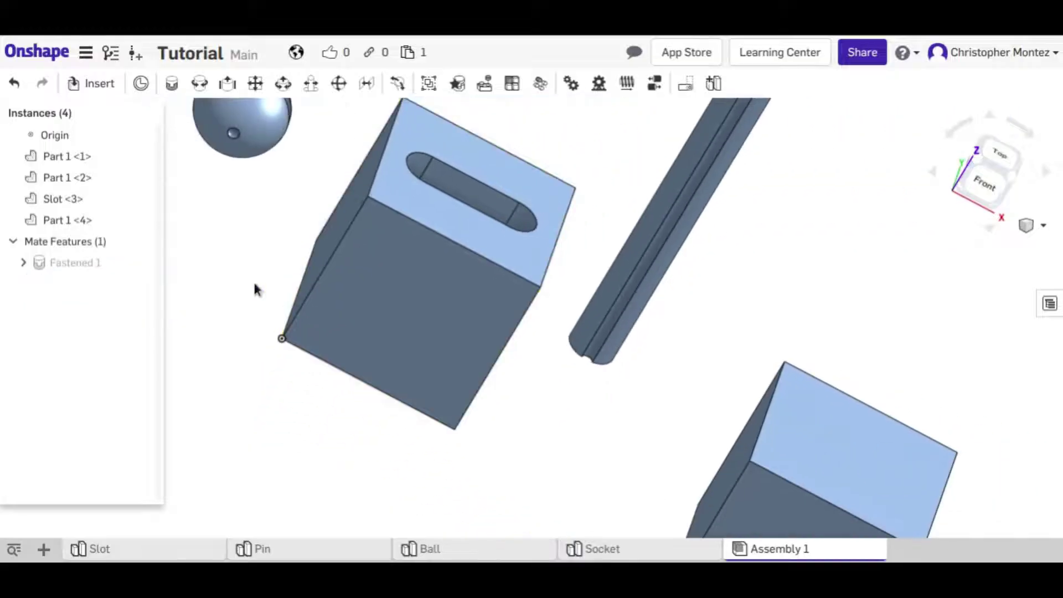
pyautogui.moveTo(271, 360); pyautogui.dragTo(339, 379, button='right')
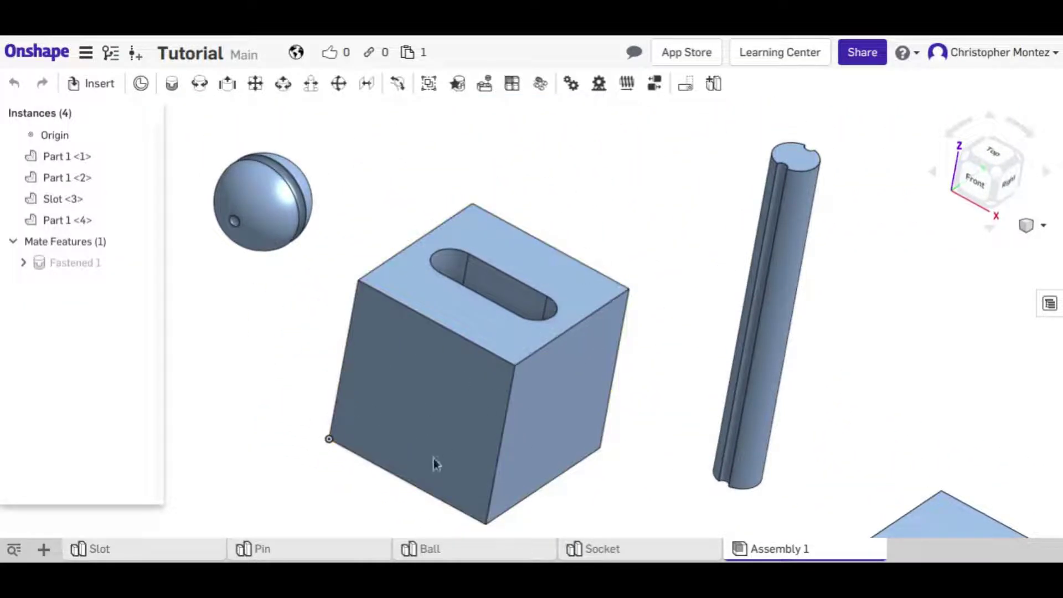
pyautogui.click(330, 439)
# - Move the socket cube next to the slot block and shift the pin aside
pyautogui.scroll(-5, 456, 234)
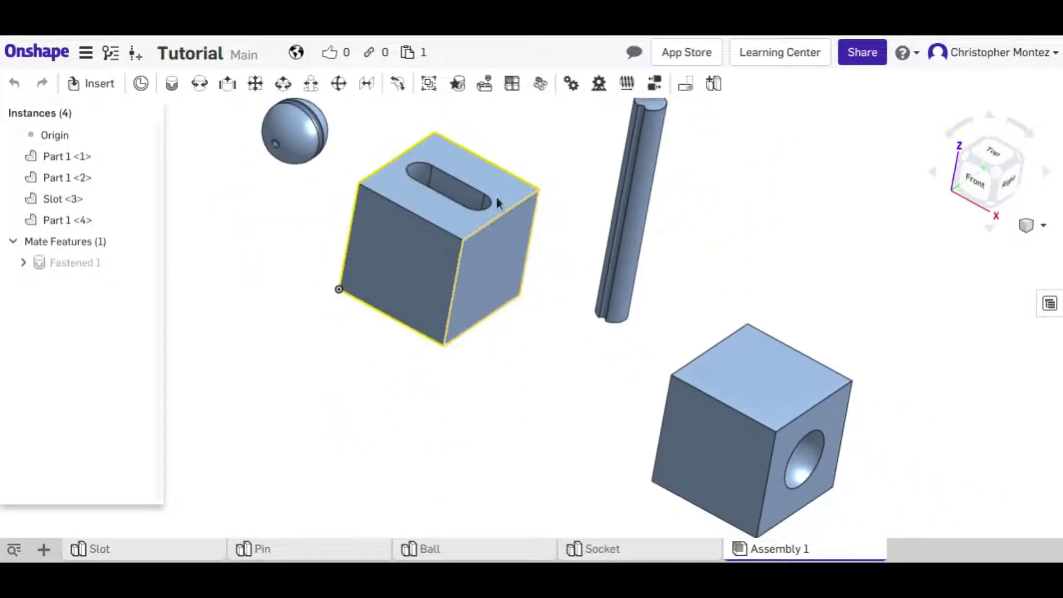
pyautogui.moveTo(497, 202); pyautogui.dragTo(492, 304, button='middle')
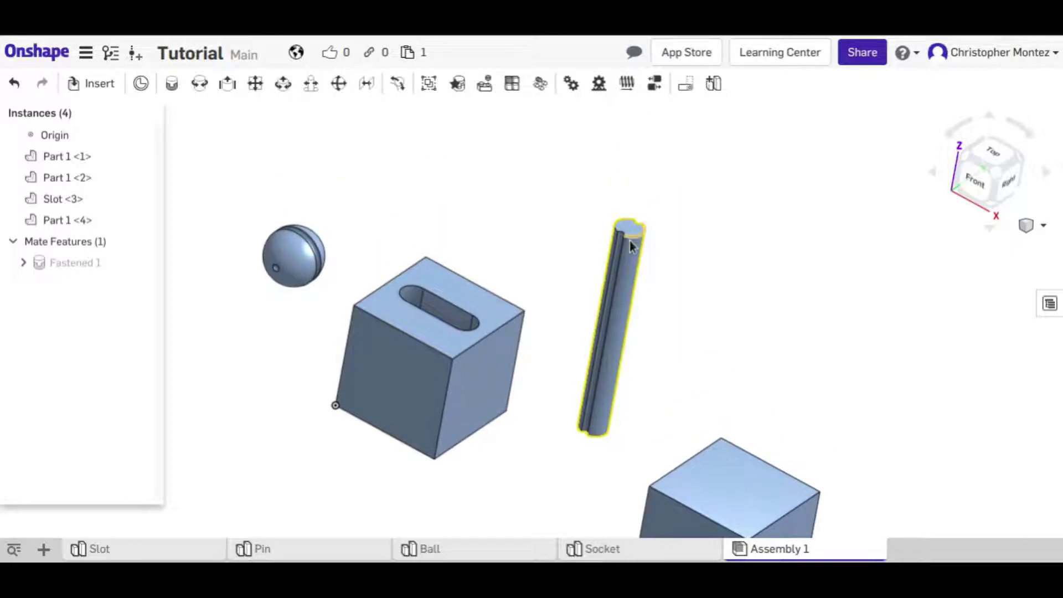
pyautogui.moveTo(681, 449); pyautogui.dragTo(653, 461)
pyautogui.moveTo(643, 299); pyautogui.dragTo(702, 223)
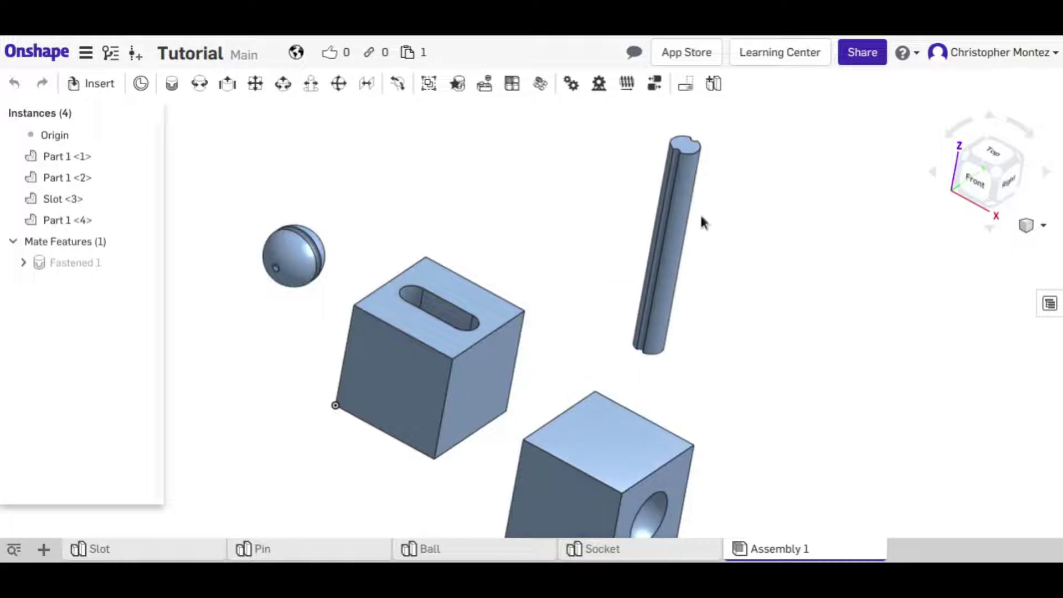
pyautogui.moveTo(622, 397); pyautogui.dragTo(615, 363)
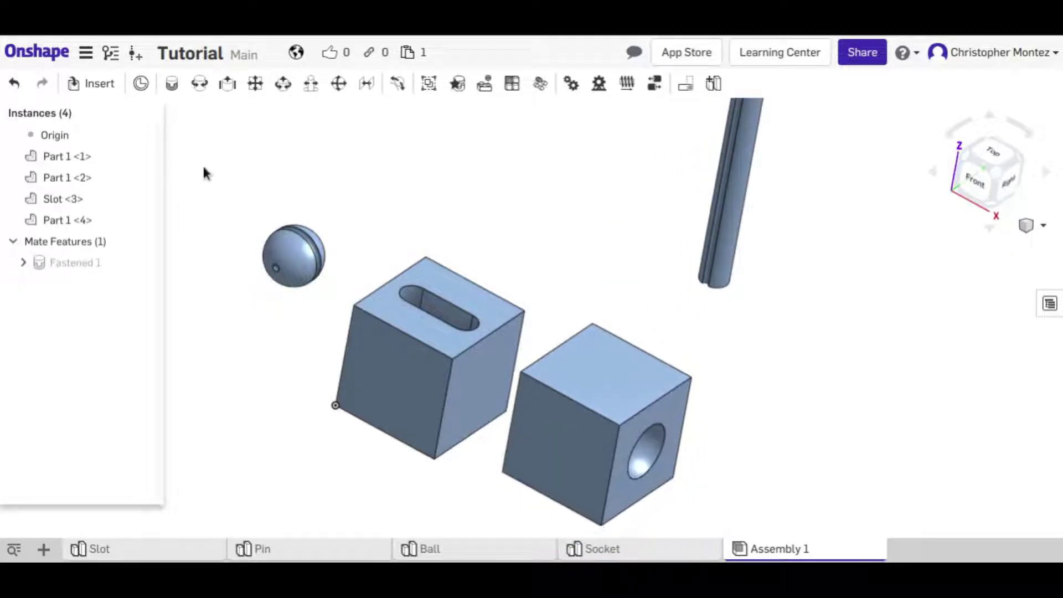
pyautogui.click(175, 83)
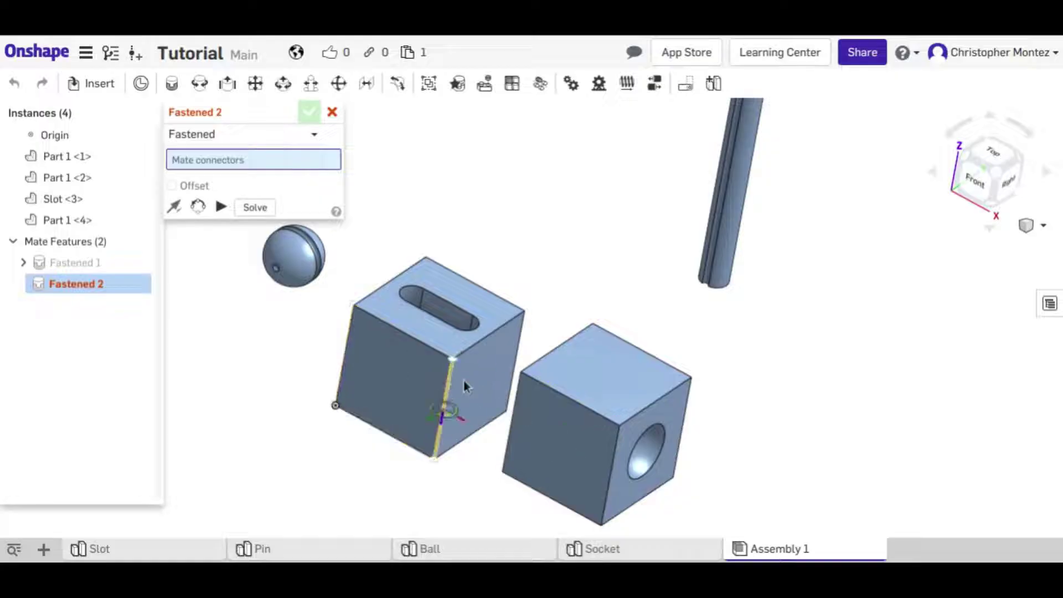
pyautogui.scroll(2, 482, 385)
pyautogui.click(444, 367)
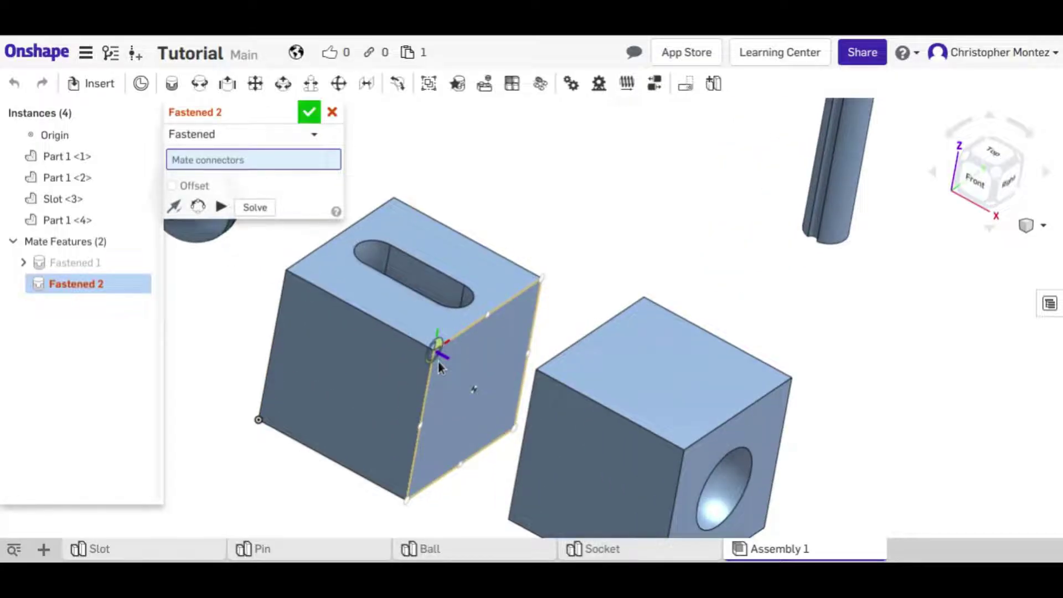
pyautogui.moveTo(591, 439); pyautogui.dragTo(579, 388, button='right')
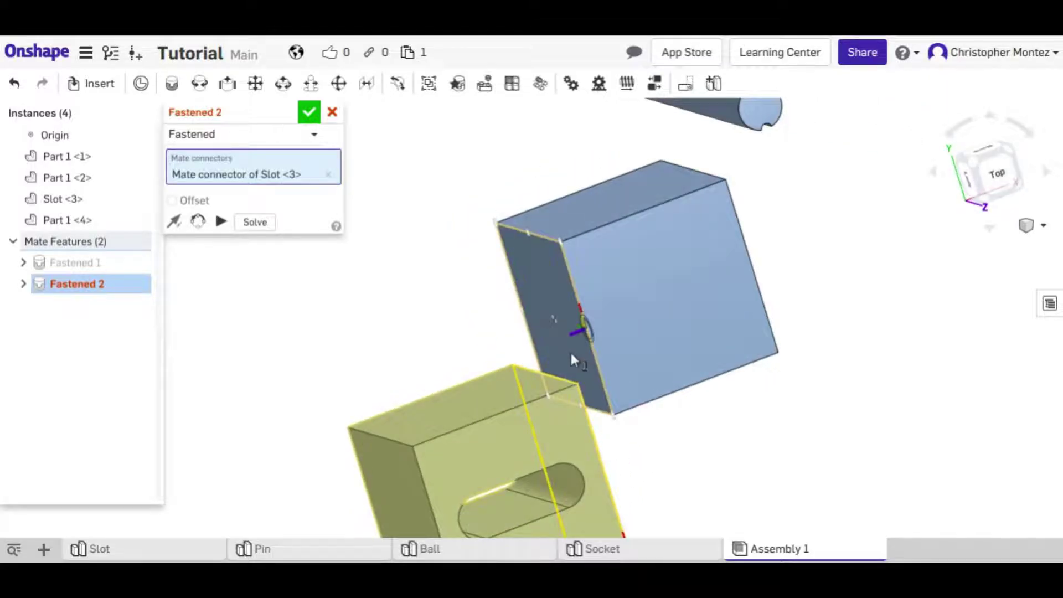
pyautogui.click(613, 416)
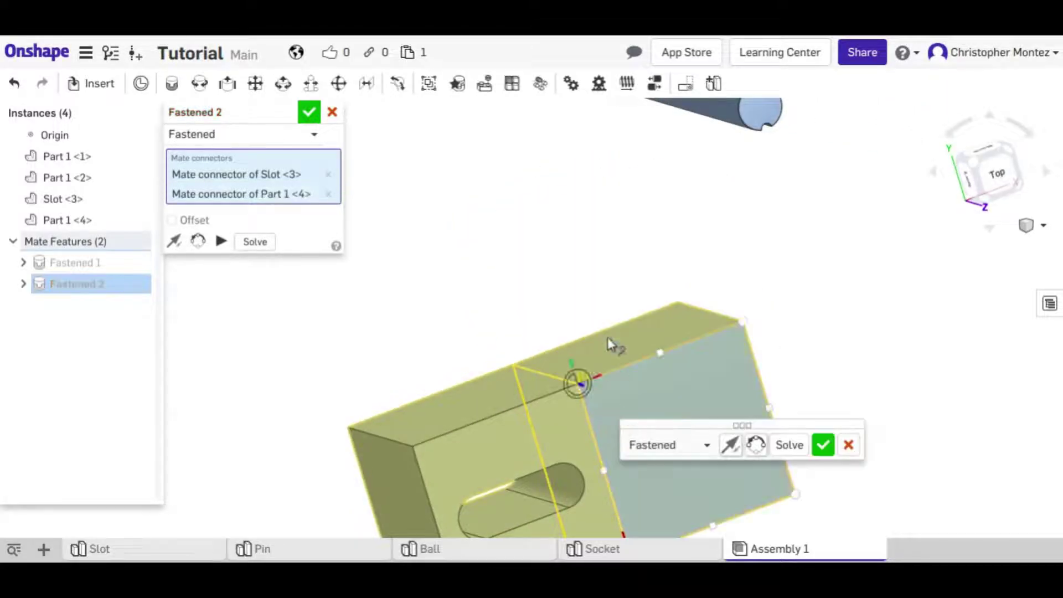
pyautogui.moveTo(612, 344); pyautogui.dragTo(785, 415, button='right')
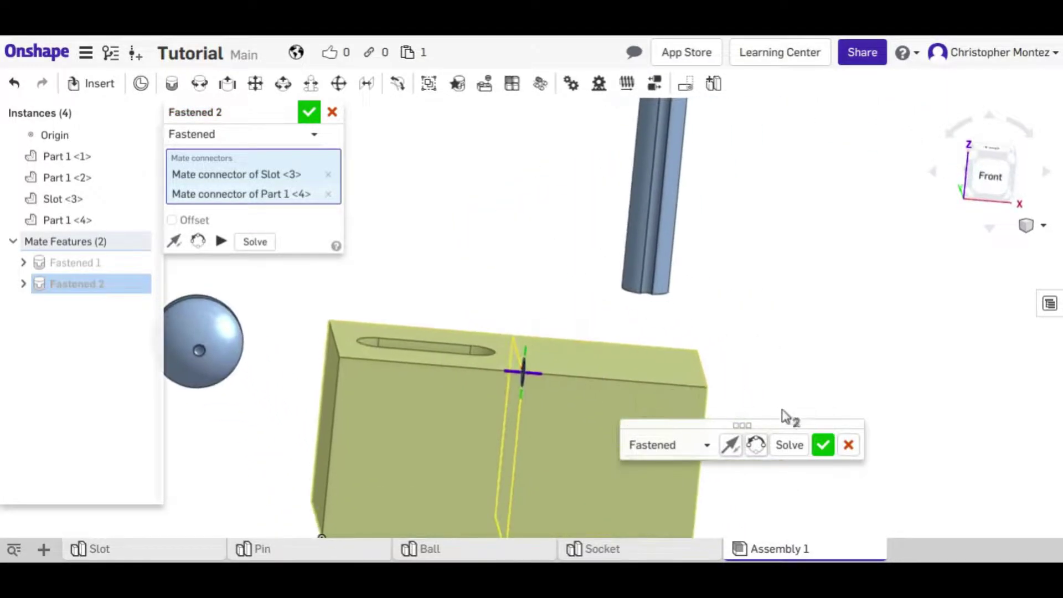
pyautogui.click(848, 446)
pyautogui.moveTo(691, 405); pyautogui.dragTo(564, 294, button='middle')
pyautogui.moveTo(563, 294); pyautogui.dragTo(347, 150, button='right')
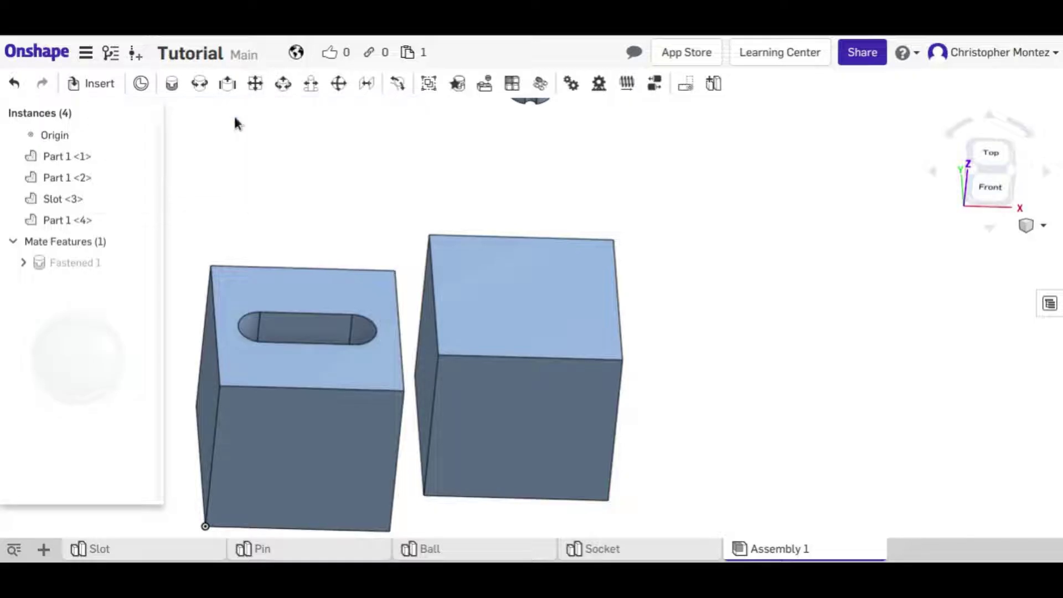
# - Try a second fastened mate between the Slot block and socket cube, then cancel it
pyautogui.click(172, 83)
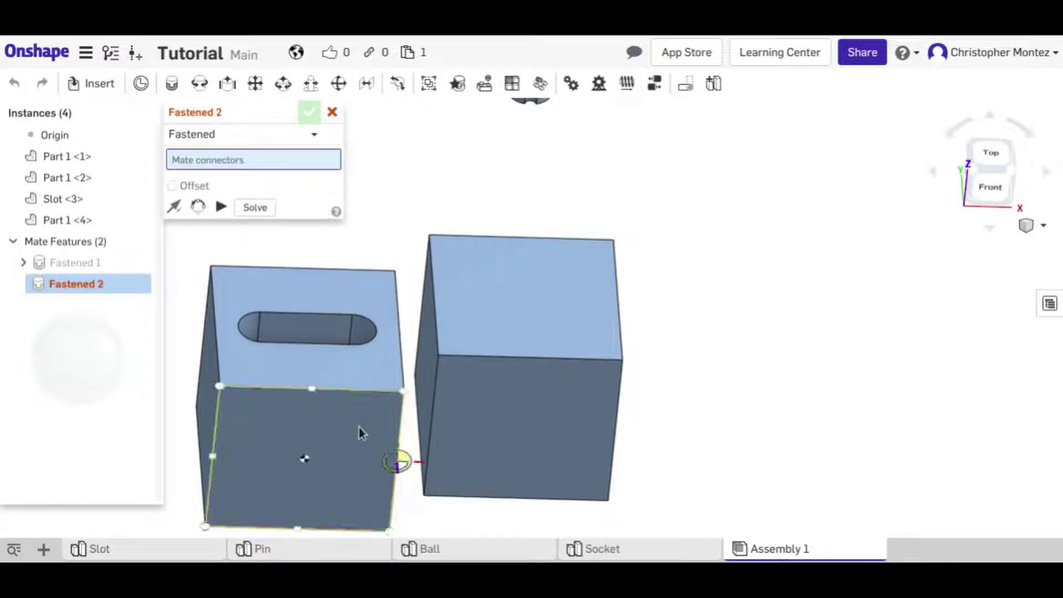
pyautogui.click(403, 404)
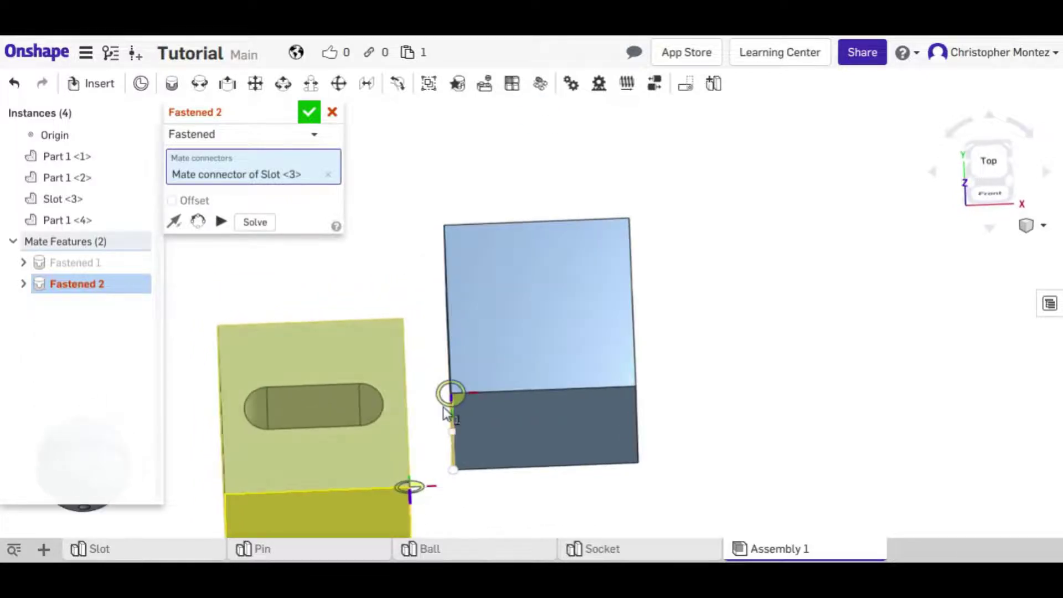
pyautogui.moveTo(437, 361); pyautogui.dragTo(443, 466, button='right')
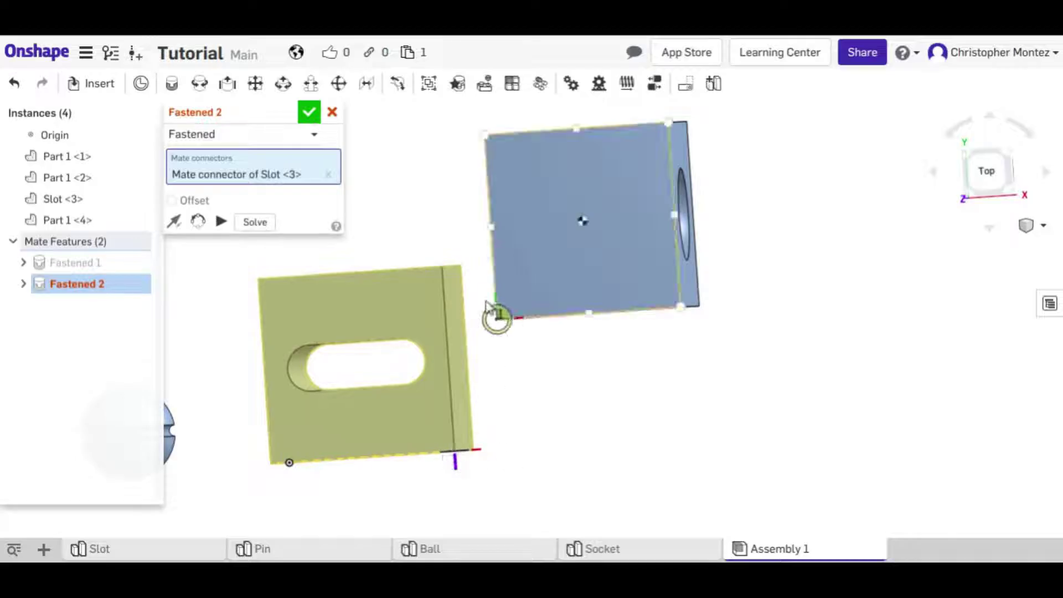
pyautogui.moveTo(491, 345); pyautogui.dragTo(460, 199, button='right')
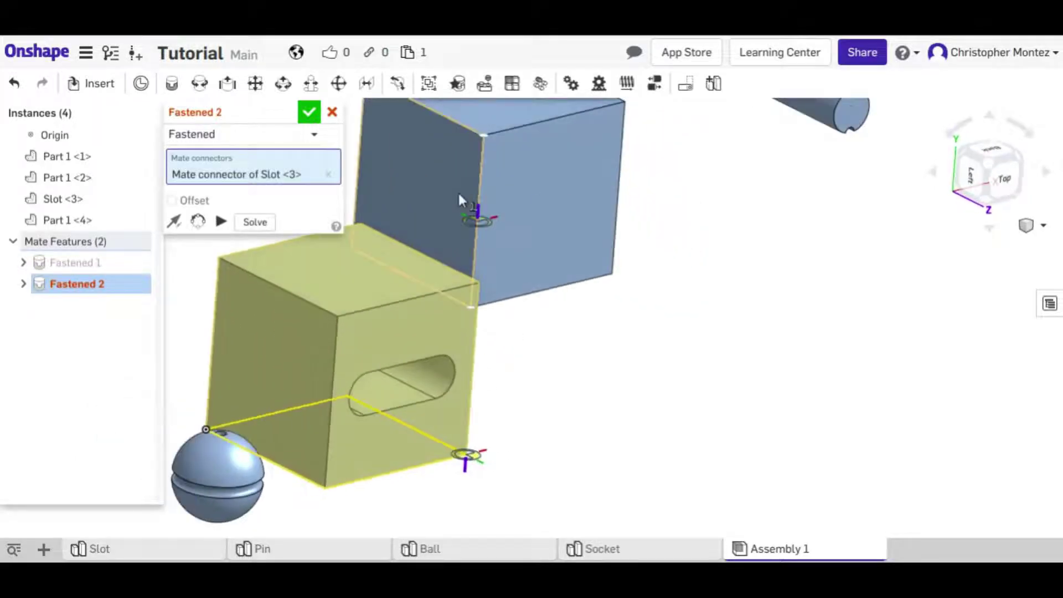
pyautogui.click(468, 298)
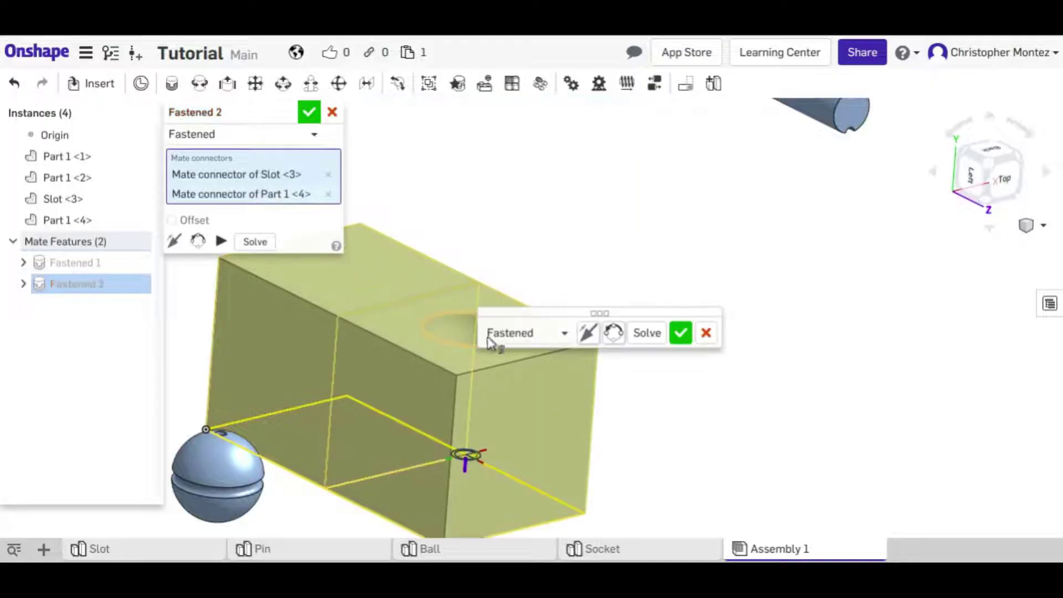
pyautogui.moveTo(545, 366); pyautogui.dragTo(519, 471, button='right')
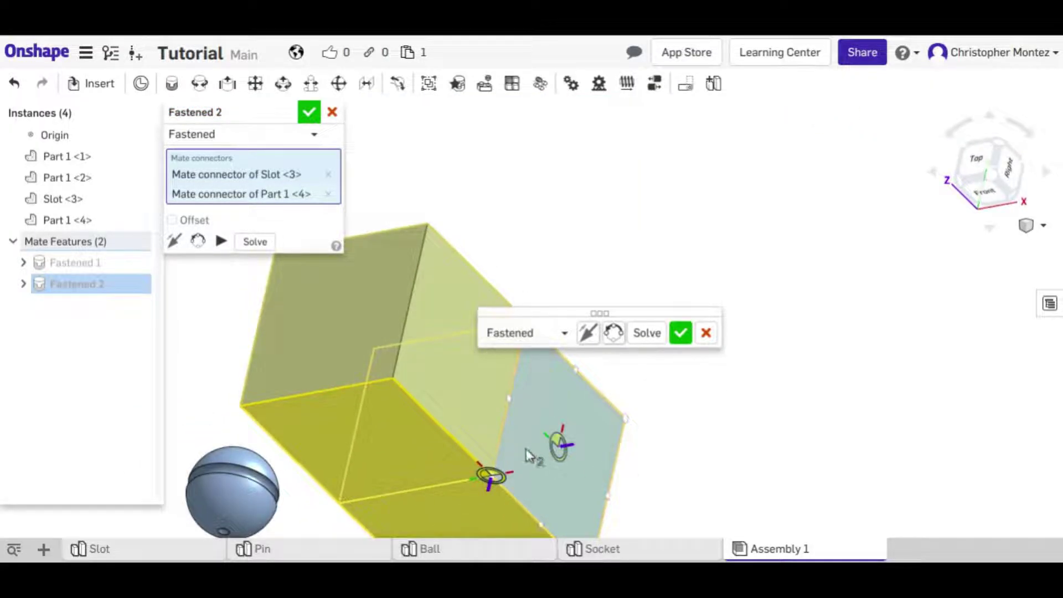
pyautogui.click(706, 333)
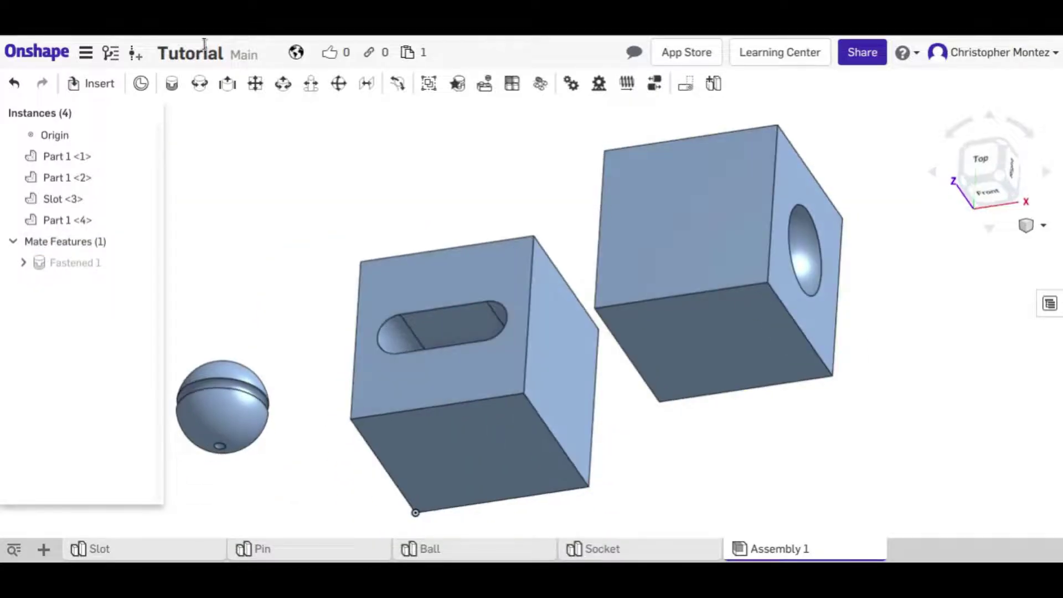
# - Add a Planar mate between the socket cube's face connector and the slot box's face connector
pyautogui.click(256, 83)
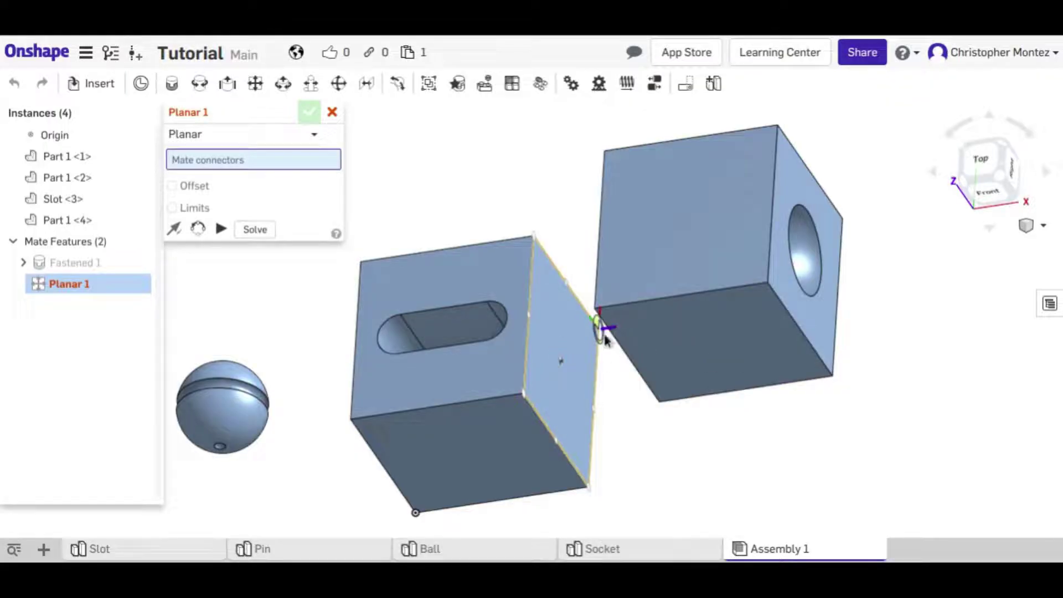
pyautogui.click(668, 218)
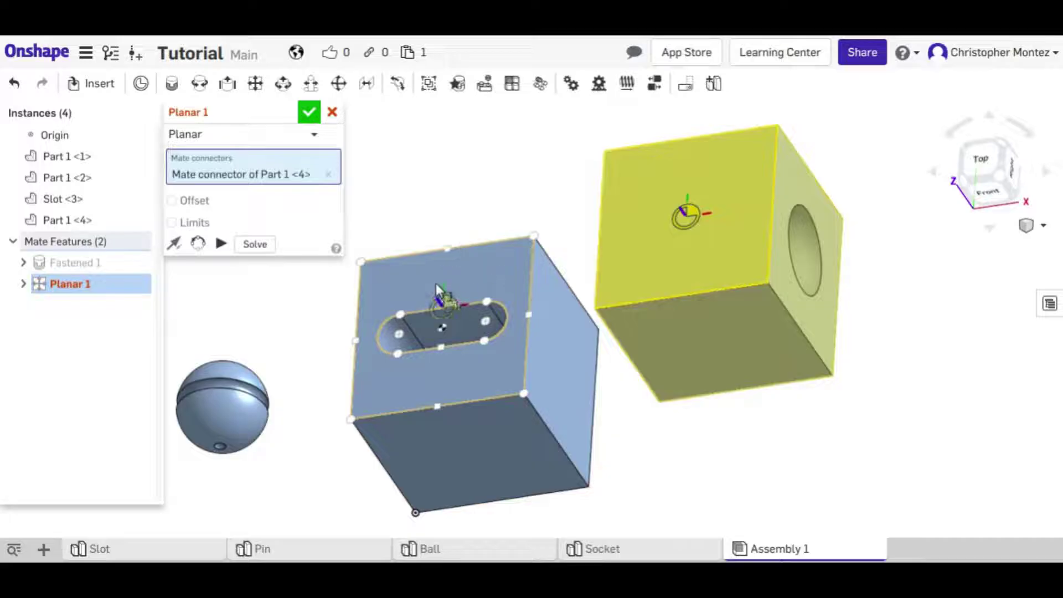
pyautogui.click(437, 289)
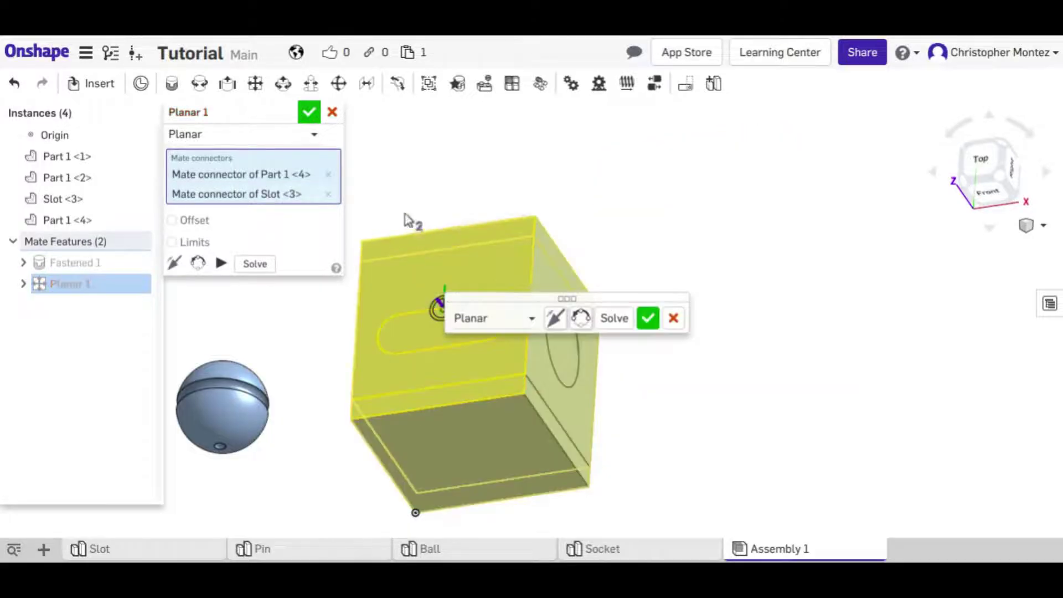
pyautogui.click(650, 321)
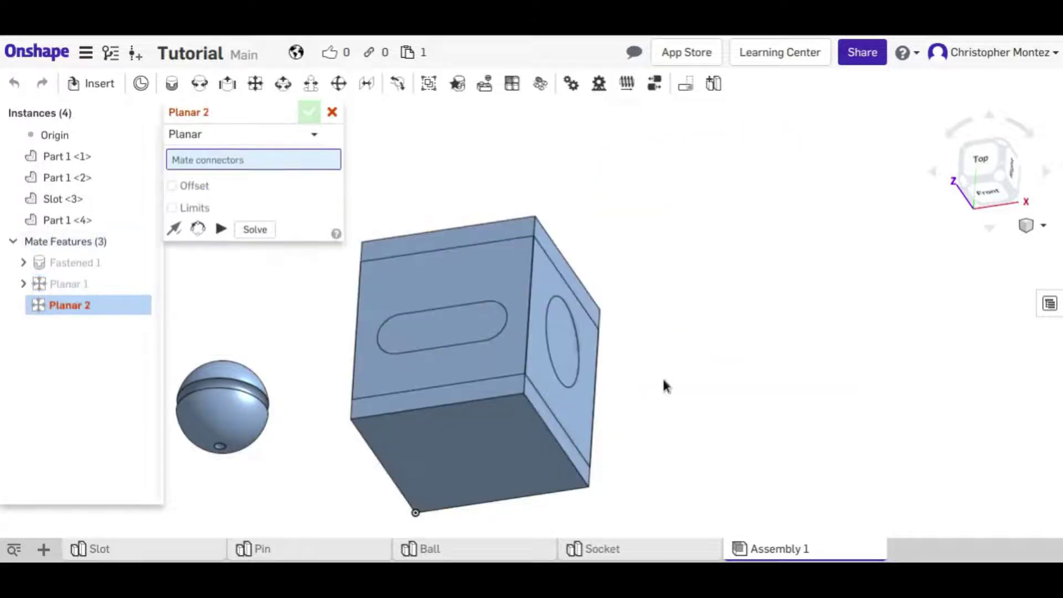
pyautogui.click(332, 112)
# - Switch to the Front view and slide the socket cube sideways along its Planar 1 plane, away from the slot box
pyautogui.moveTo(483, 223); pyautogui.dragTo(685, 219)
pyautogui.moveTo(685, 219); pyautogui.dragTo(731, 166, button='right')
pyautogui.click(989, 172)
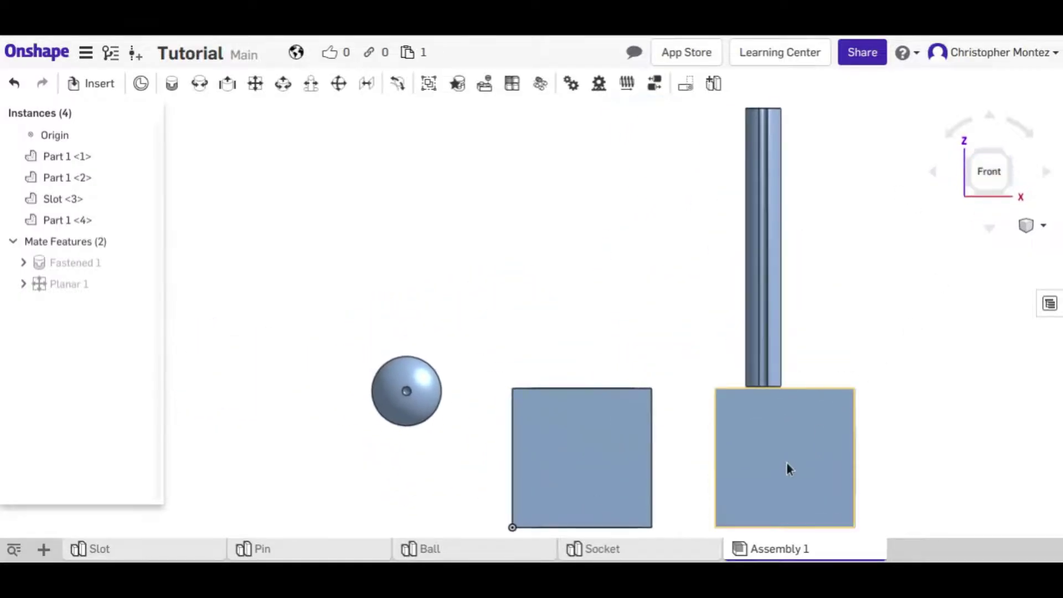
pyautogui.moveTo(737, 393); pyautogui.dragTo(838, 405)
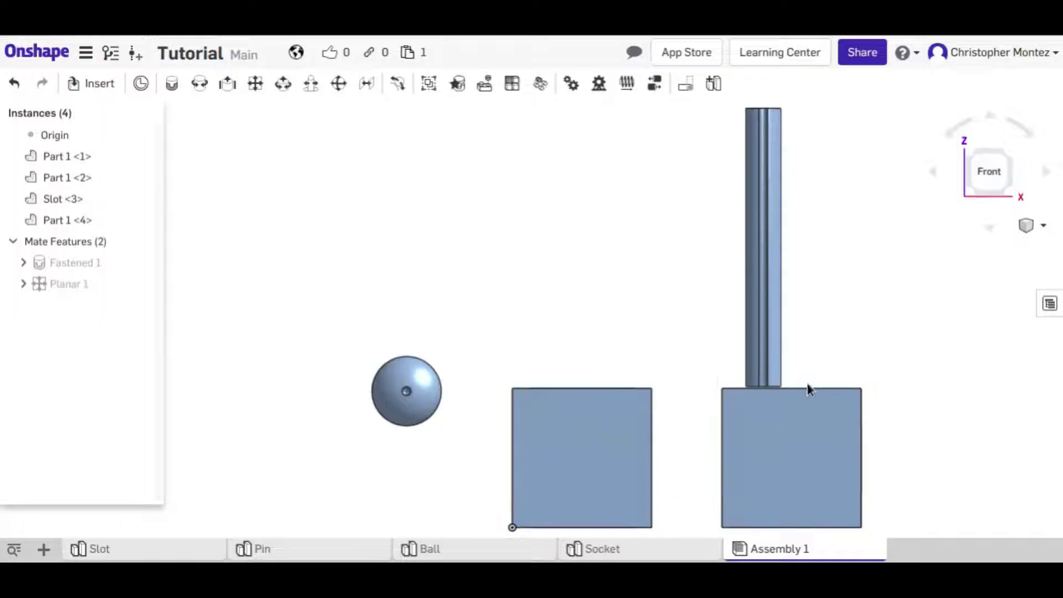
pyautogui.moveTo(590, 388); pyautogui.dragTo(664, 318, button='right')
pyautogui.moveTo(663, 317); pyautogui.dragTo(748, 348, button='middle')
pyautogui.moveTo(758, 377)
pyautogui.mouseDown()
pyautogui.moveTo(742, 313)
pyautogui.moveTo(750, 360)
pyautogui.moveTo(773, 363)
pyautogui.mouseUp()
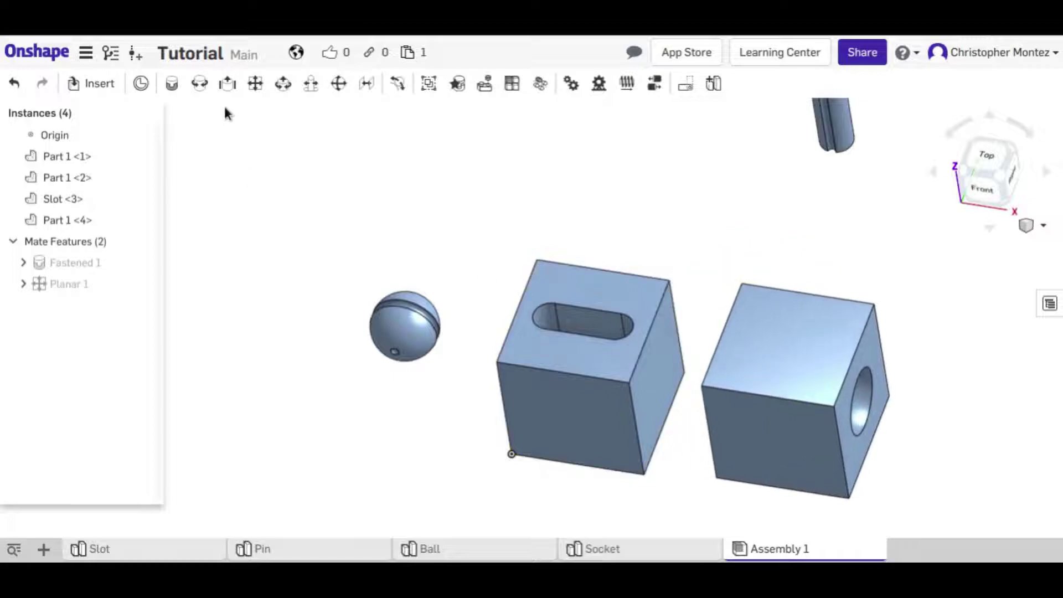
# - Create a Planar 2 mate between the slot box and socket cube faces, then drag-test it
pyautogui.click(255, 84)
pyautogui.click(553, 409)
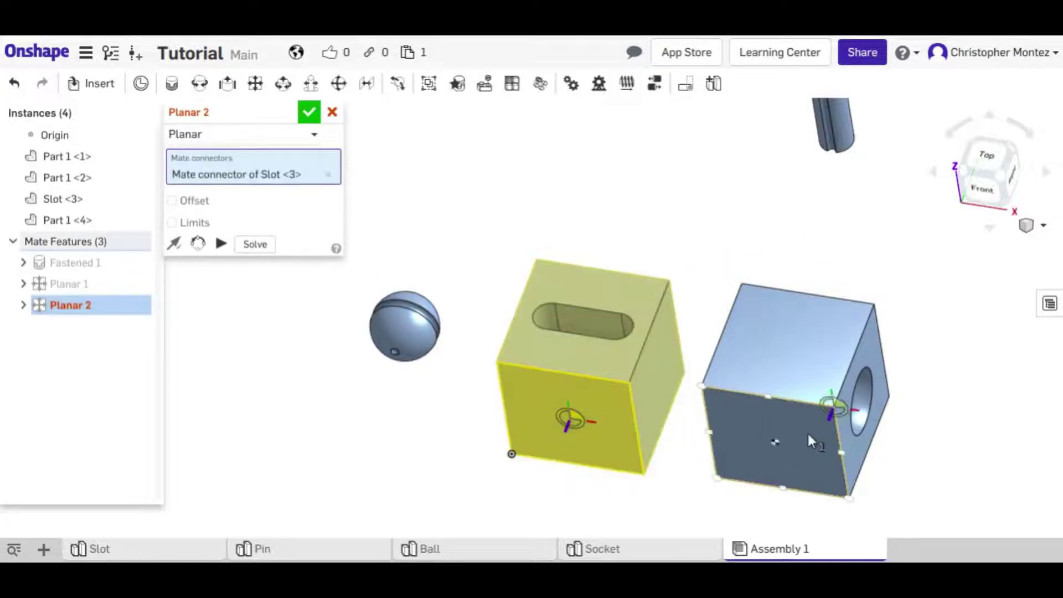
pyautogui.click(807, 431)
pyautogui.click(1020, 411)
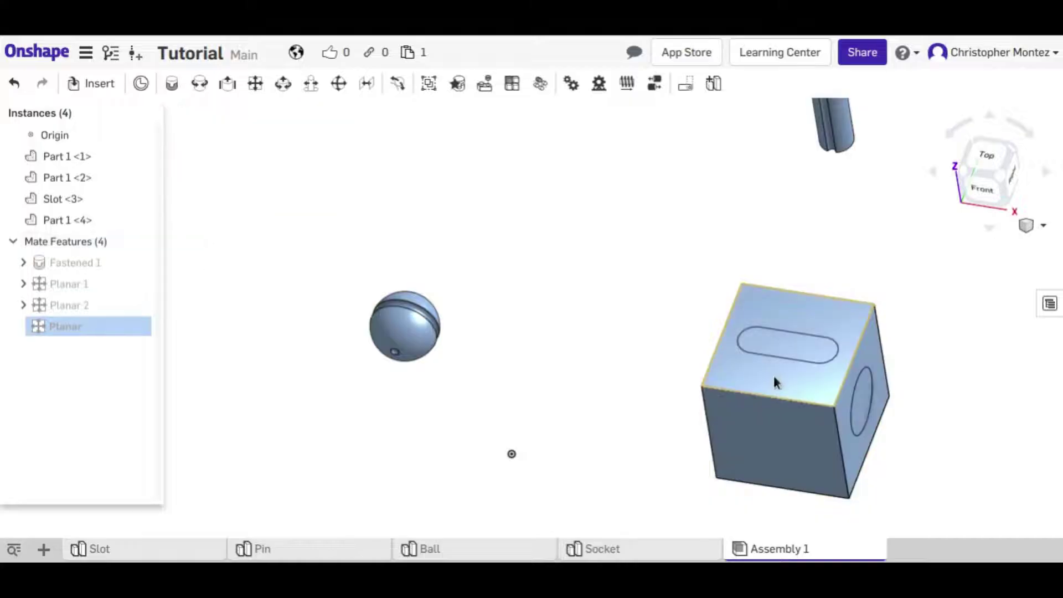
pyautogui.moveTo(737, 371); pyautogui.dragTo(720, 487)
pyautogui.moveTo(686, 403); pyautogui.dragTo(876, 359, button='right')
pyautogui.moveTo(876, 359); pyautogui.dragTo(755, 337)
pyautogui.moveTo(729, 442); pyautogui.dragTo(748, 380, button='right')
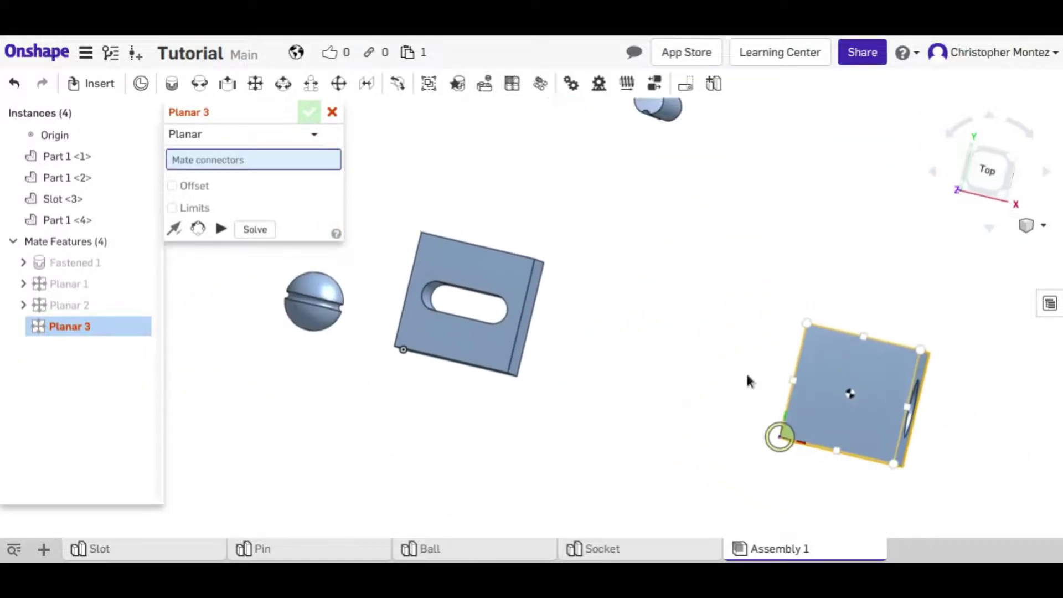
# - Cancel the unused Planar 3, delete Planar 2, and start a fresh planar mate
pyautogui.click(333, 112)
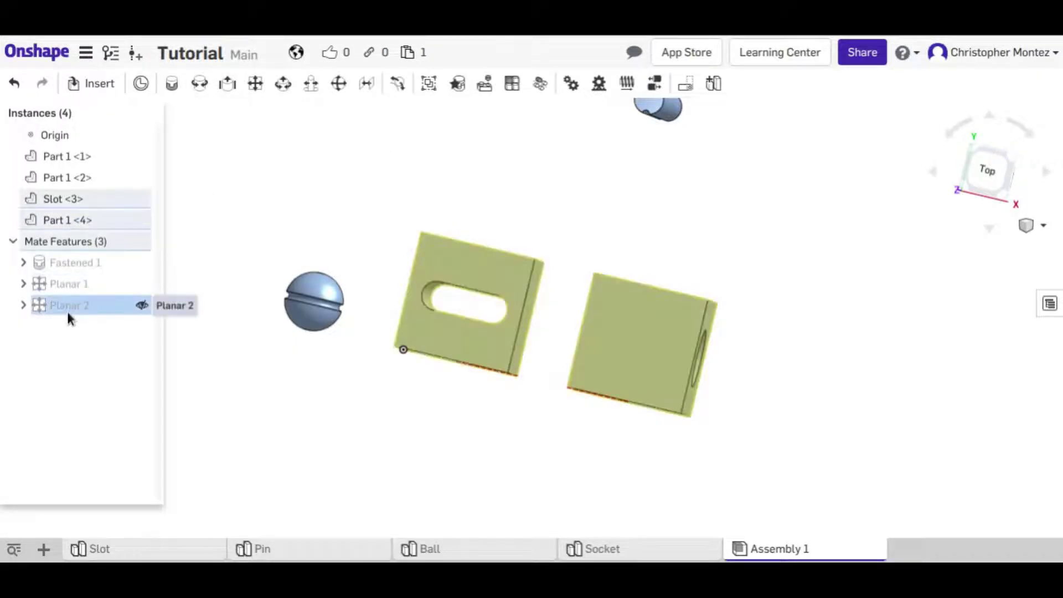
pyautogui.press('Delete')
pyautogui.click(256, 84)
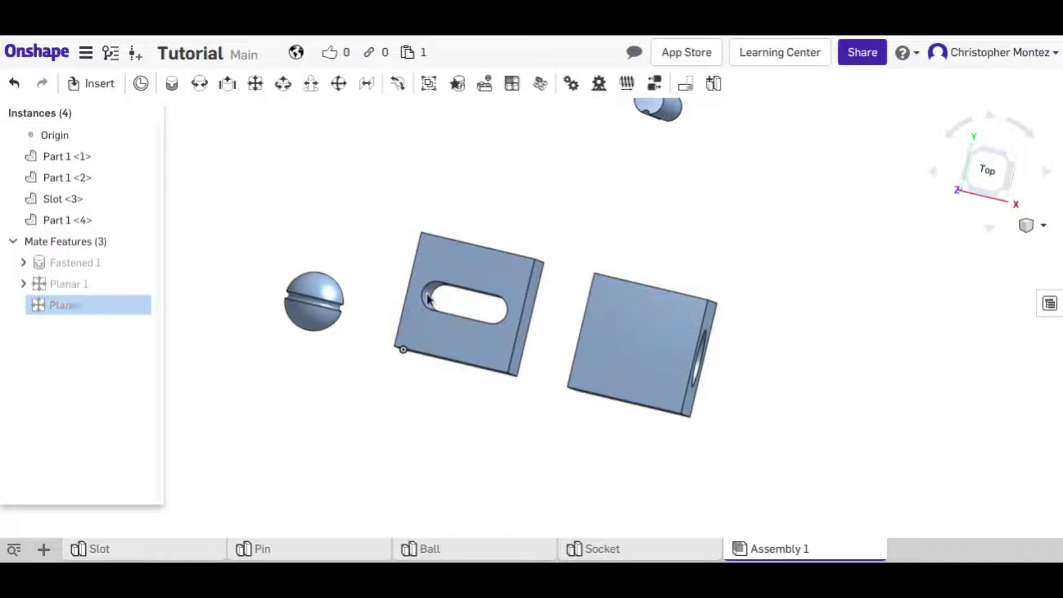
pyautogui.moveTo(388, 239); pyautogui.dragTo(438, 377, button='right')
# - Join the Slot <3> front-face connector to the Part 1 <4> connector as Planar 2
pyautogui.click(447, 410)
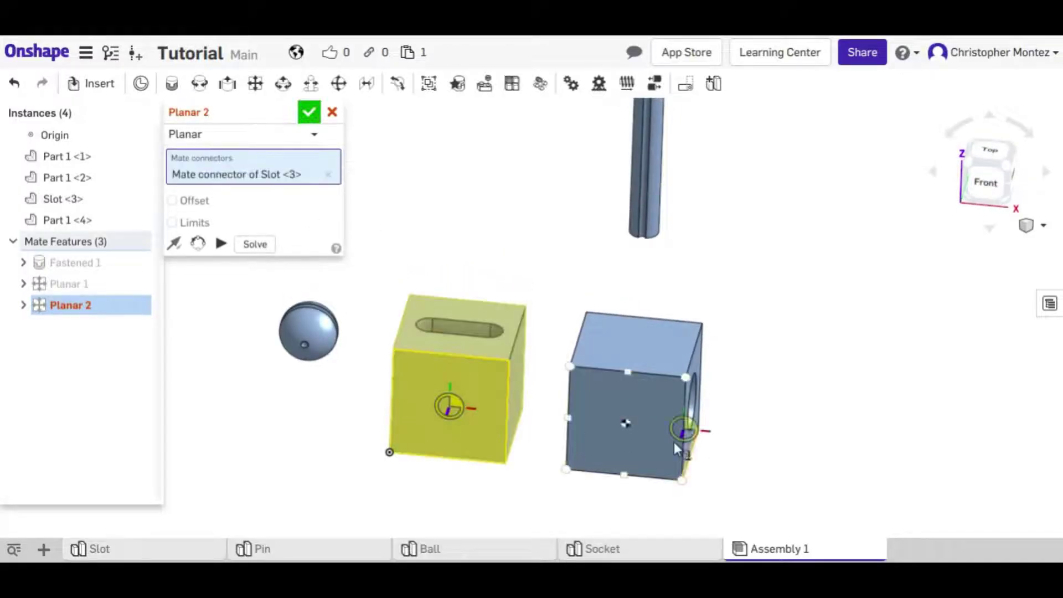
pyautogui.click(631, 427)
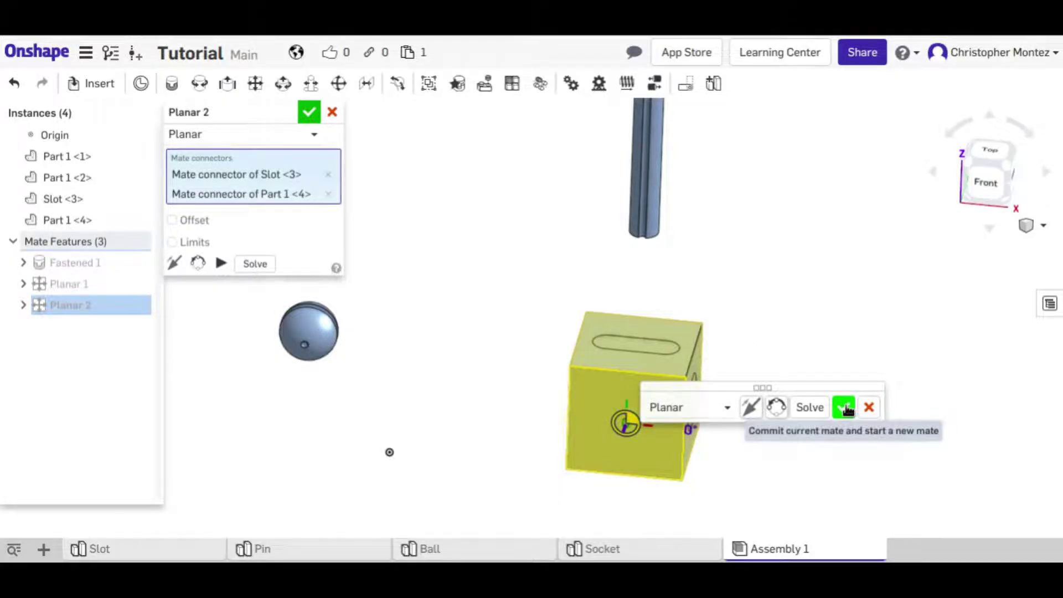
pyautogui.click(844, 407)
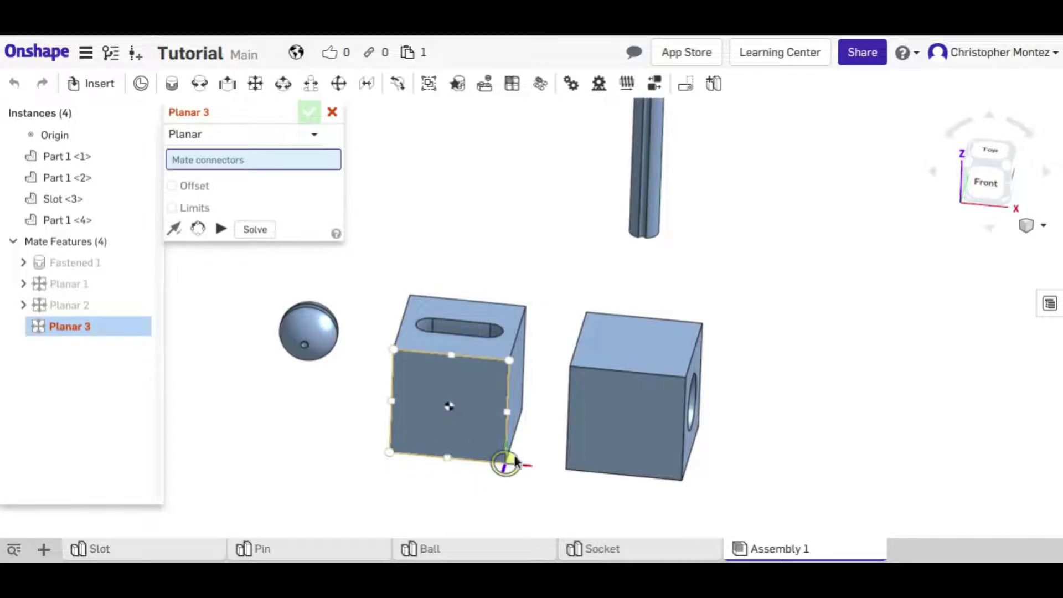
# - Discard the extra Planar 3, then mate the Slot side face flush to Part 1 <4> as Planar 3
pyautogui.click(332, 113)
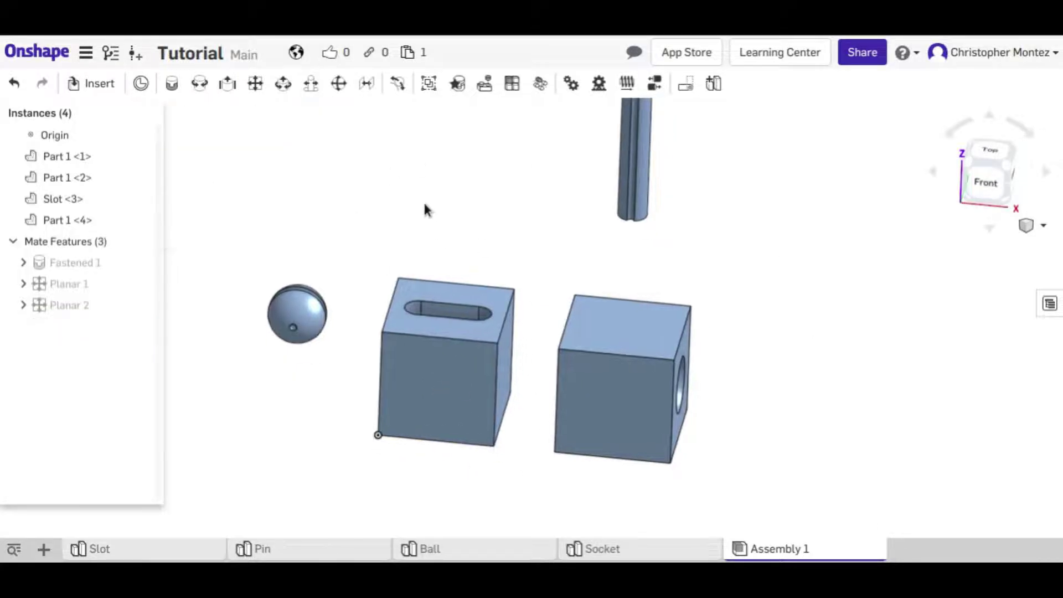
pyautogui.moveTo(427, 208); pyautogui.dragTo(366, 183, button='right')
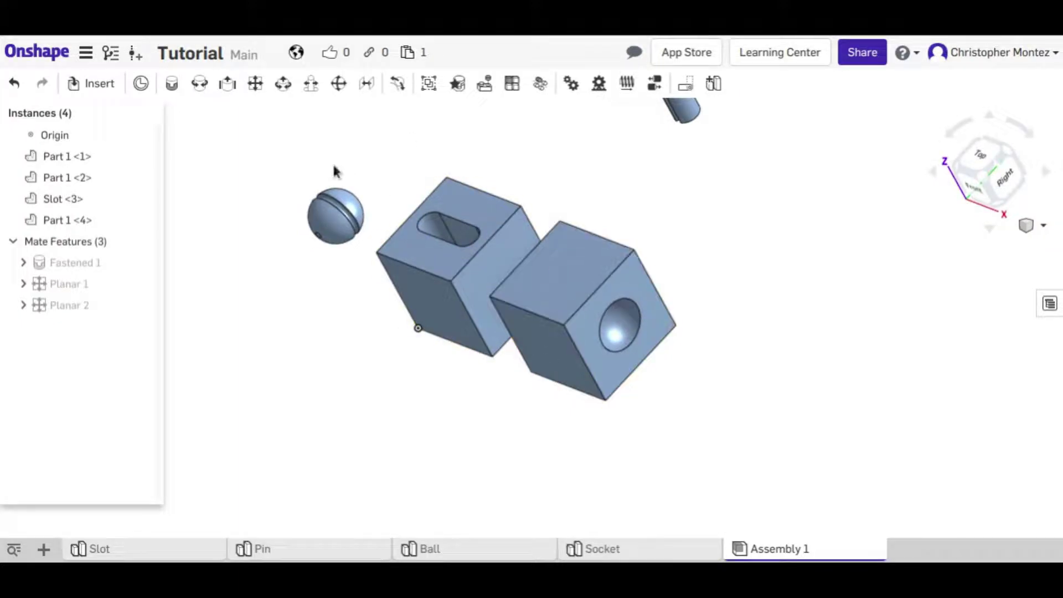
pyautogui.click(255, 84)
pyautogui.scroll(3, 480, 302)
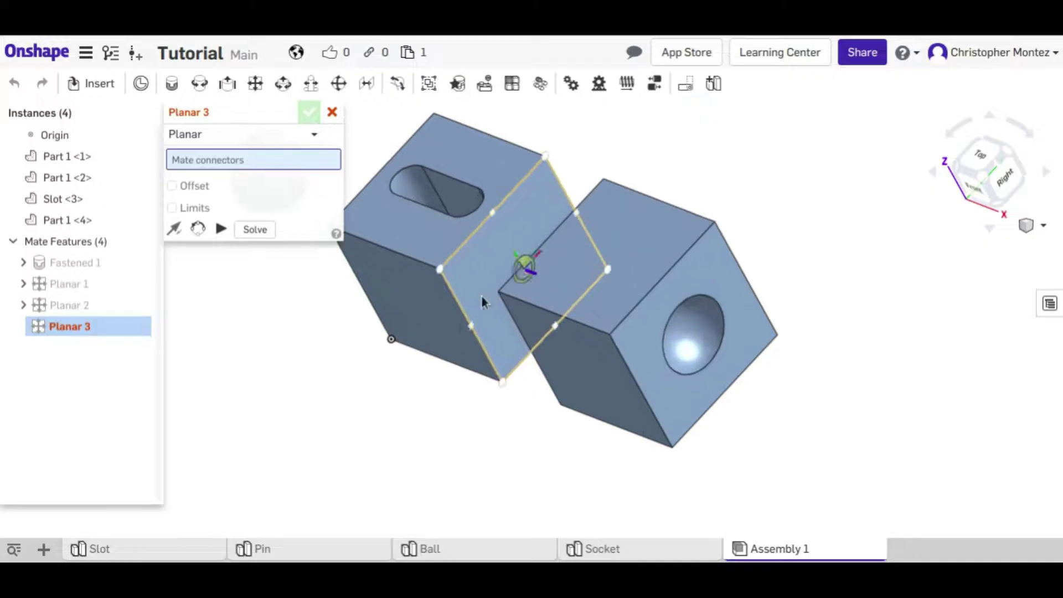
pyautogui.click(507, 255)
pyautogui.moveTo(506, 257); pyautogui.dragTo(571, 391, button='right')
pyautogui.click(477, 311)
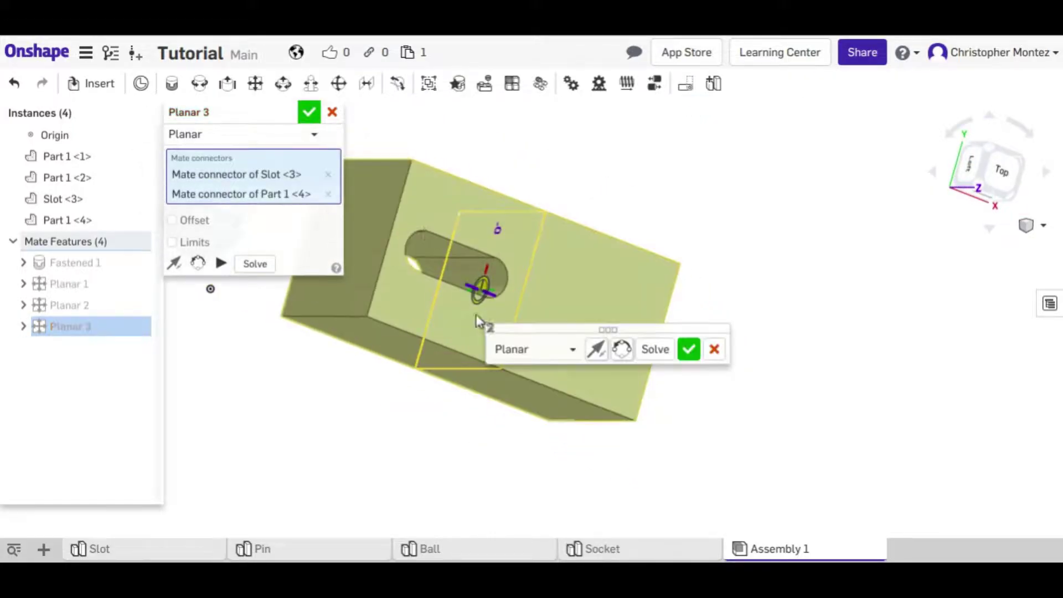
pyautogui.click(309, 112)
pyautogui.moveTo(512, 282); pyautogui.dragTo(479, 280, button='right')
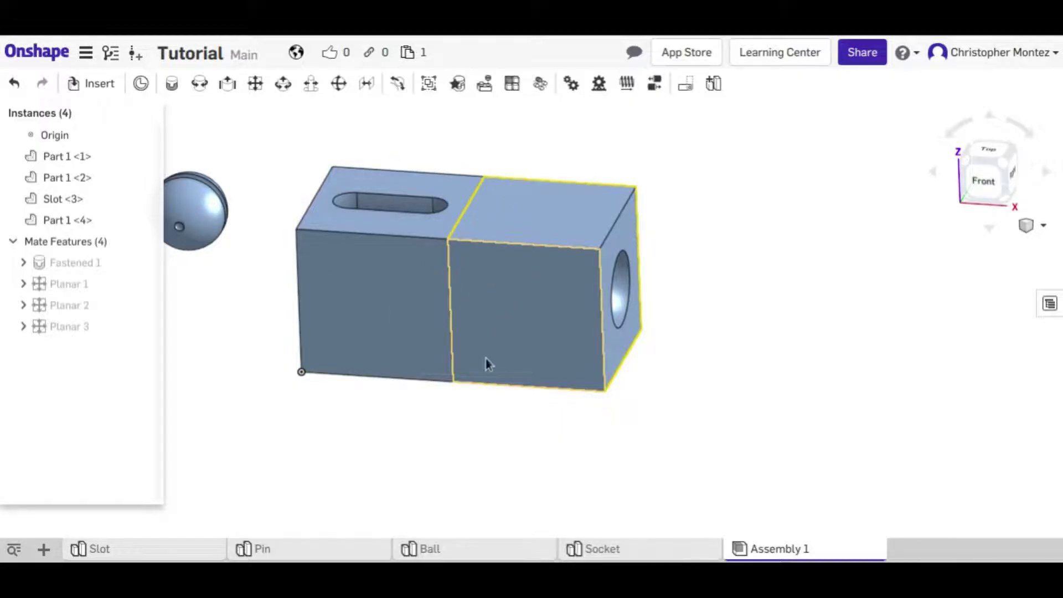
pyautogui.scroll(-3, 487, 360)
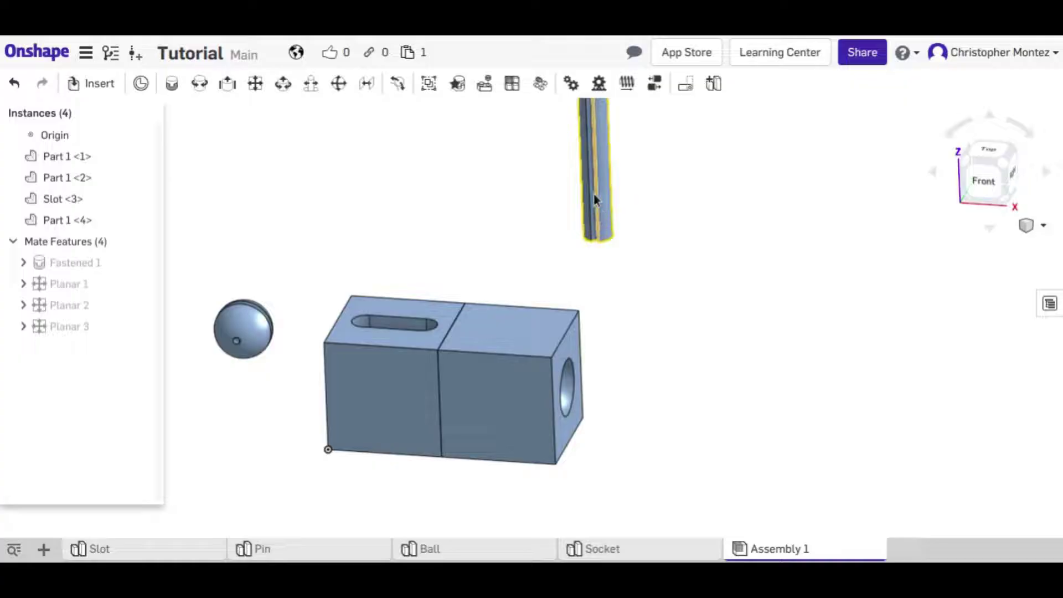
# - Start a Revolute mate and pick the pin's mate connector
pyautogui.scroll(4, 470, 226)
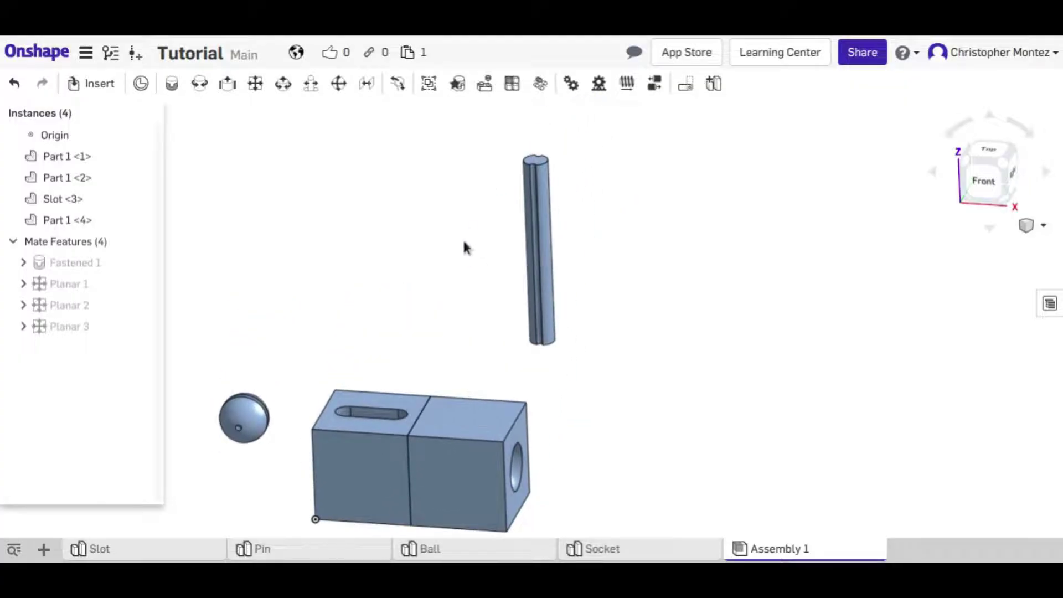
pyautogui.click(203, 84)
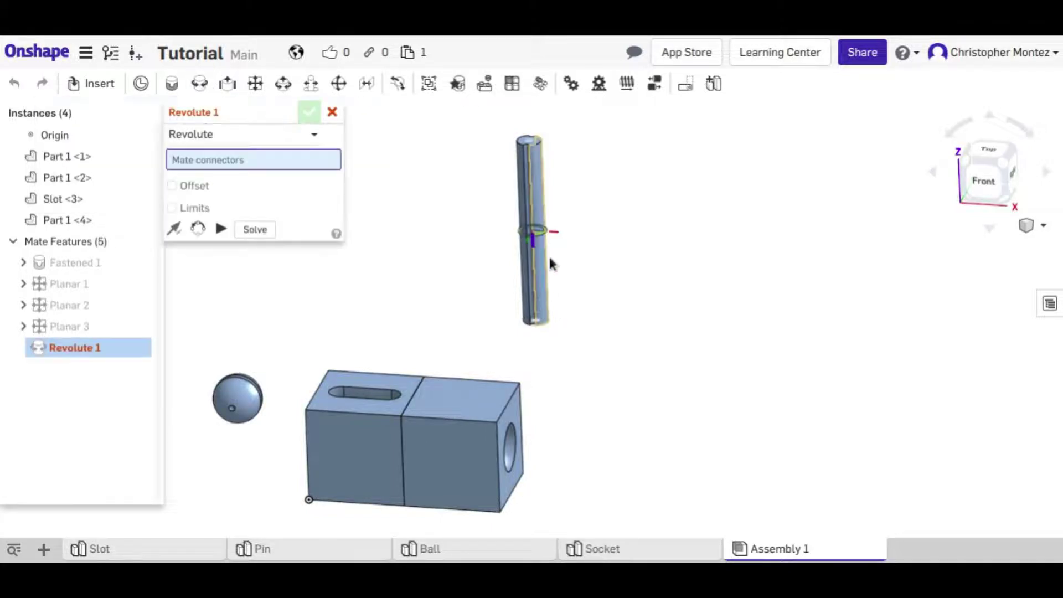
pyautogui.scroll(3, 550, 260)
pyautogui.moveTo(550, 260); pyautogui.dragTo(481, 336, button='right')
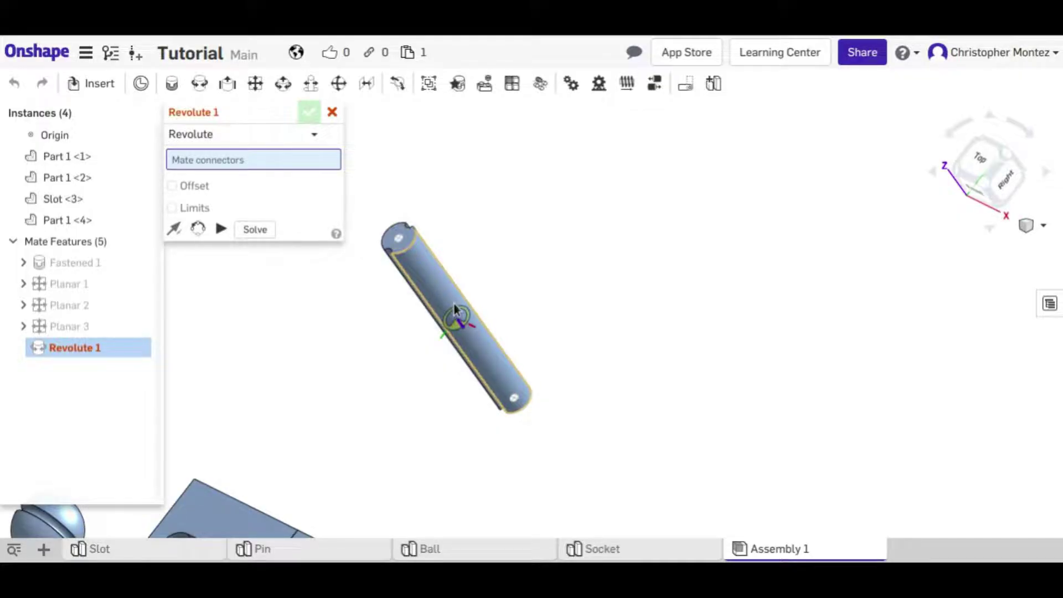
pyautogui.click(455, 309)
pyautogui.moveTo(458, 311); pyautogui.dragTo(479, 359, button='right')
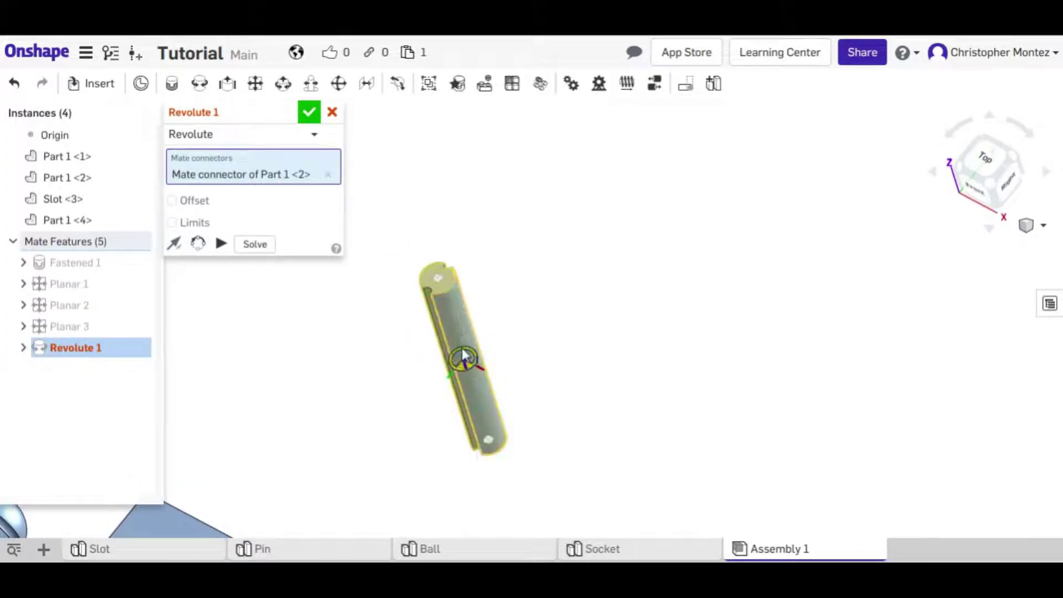
# - Seat the pin on the slot's connector as Revolute 1 and cancel the extra Revolute 2
pyautogui.moveTo(415, 420); pyautogui.dragTo(501, 258, button='middle')
pyautogui.moveTo(434, 394); pyautogui.dragTo(638, 294, button='middle')
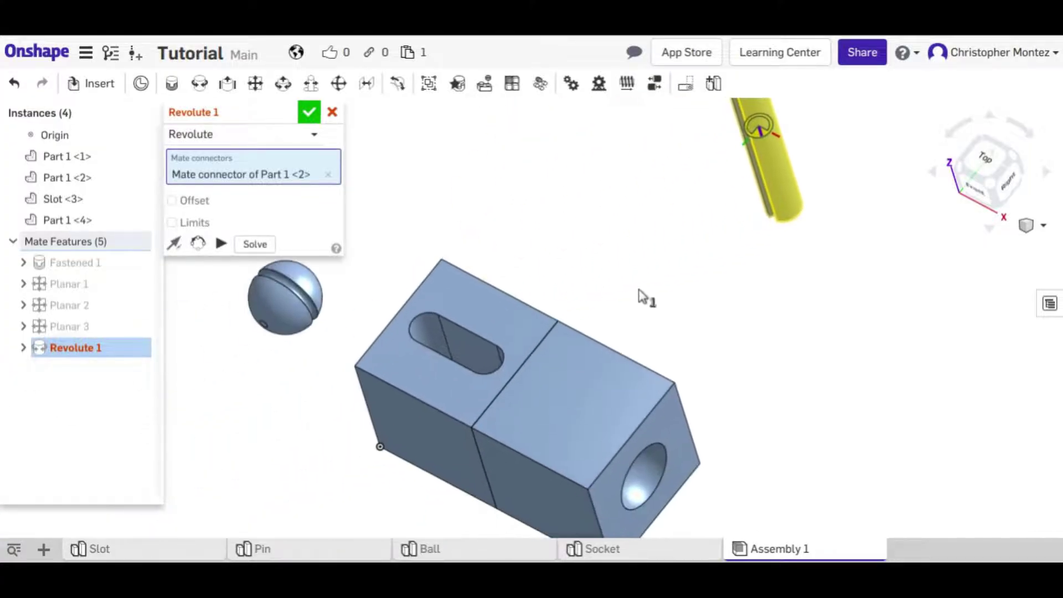
pyautogui.scroll(5, 427, 409)
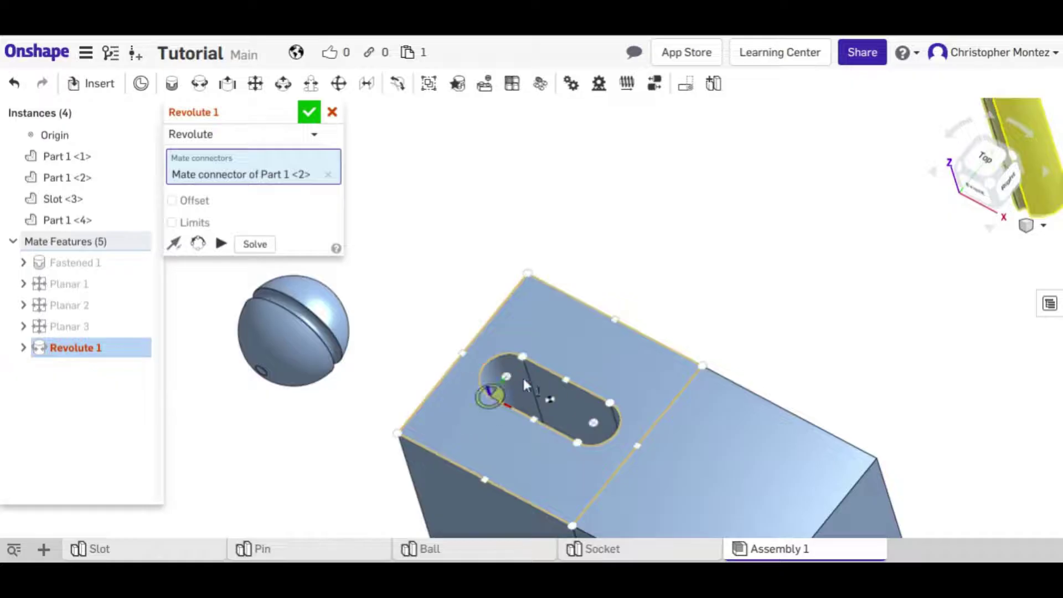
pyautogui.scroll(5, 488, 362)
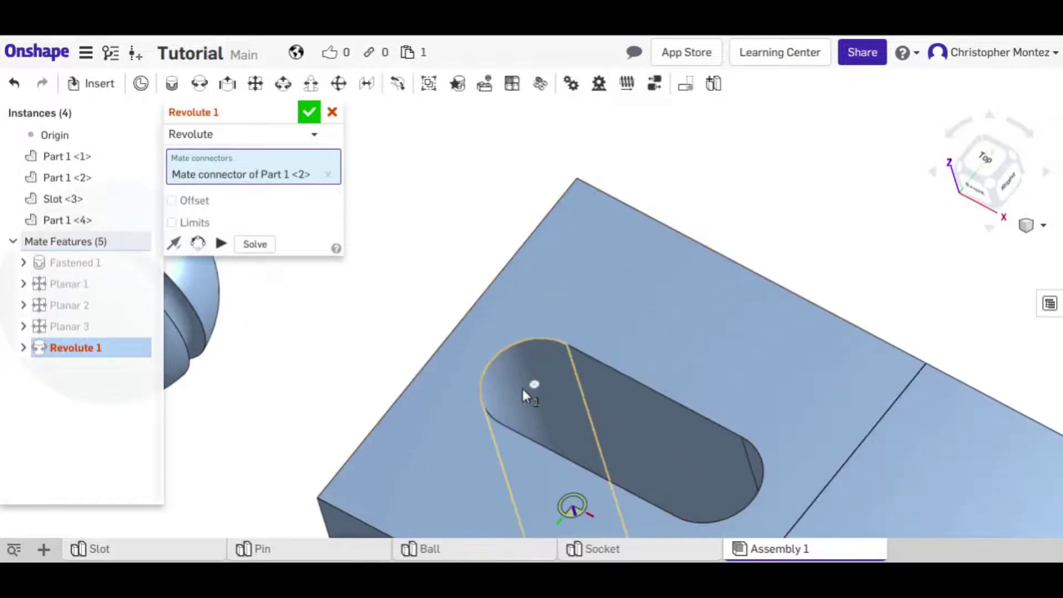
pyautogui.click(530, 386)
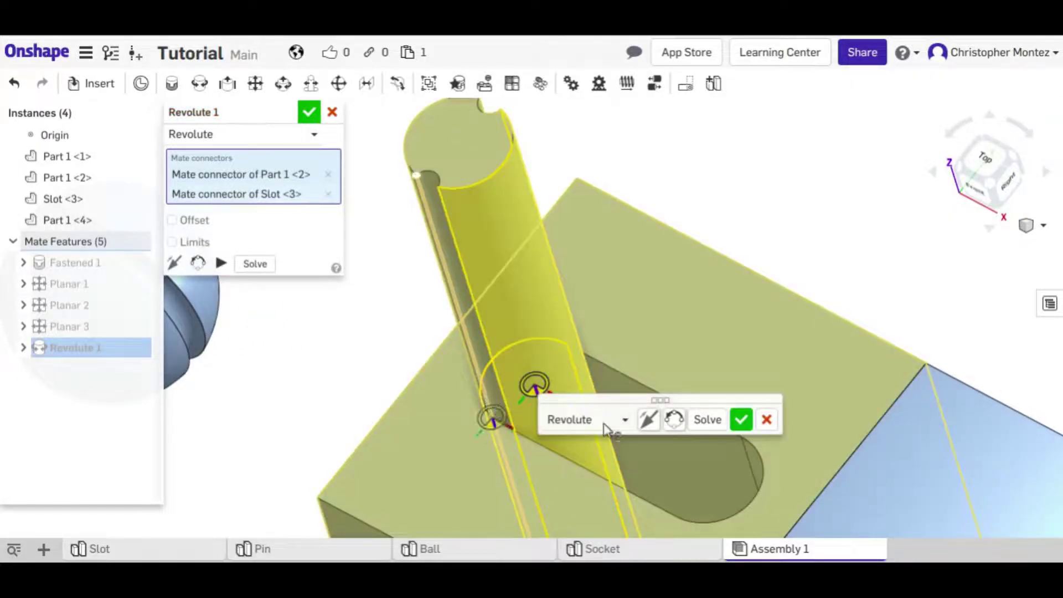
pyautogui.click(742, 420)
pyautogui.scroll(-3, 476, 413)
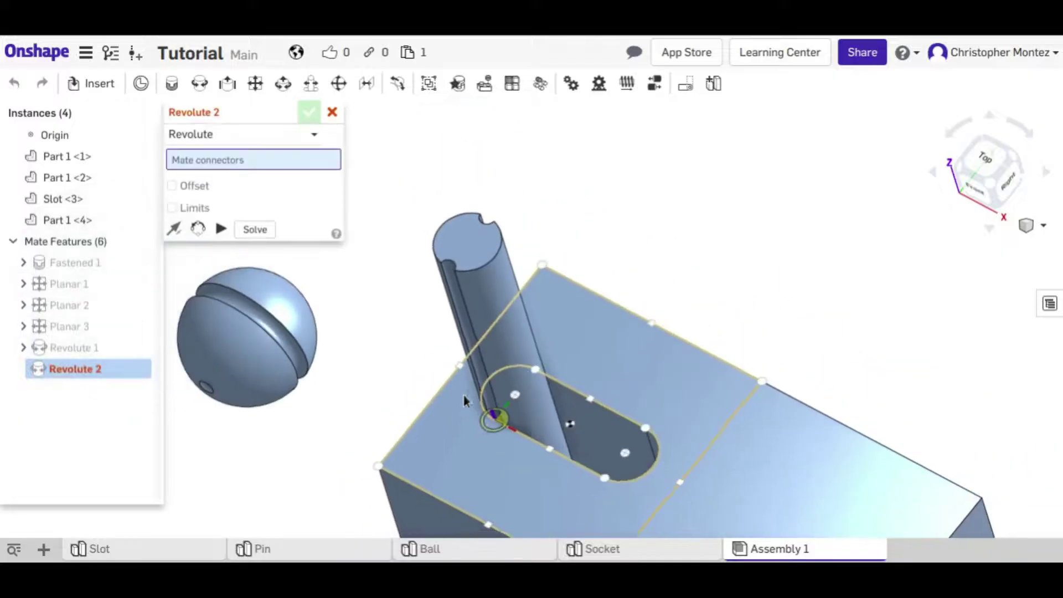
pyautogui.click(332, 112)
# - Spin the pin about its revolute axis, undoing once, to 126.91° with its groove facing front
pyautogui.moveTo(421, 183); pyautogui.dragTo(489, 282, button='right')
pyautogui.moveTo(489, 287)
pyautogui.mouseDown()
pyautogui.moveTo(522, 222)
pyautogui.moveTo(527, 162)
pyautogui.moveTo(492, 373)
pyautogui.moveTo(506, 180)
pyautogui.moveTo(458, 174)
pyautogui.moveTo(491, 304)
pyautogui.mouseUp()
pyautogui.moveTo(491, 304); pyautogui.dragTo(476, 330, button='right')
pyautogui.moveTo(477, 331); pyautogui.dragTo(284, 72)
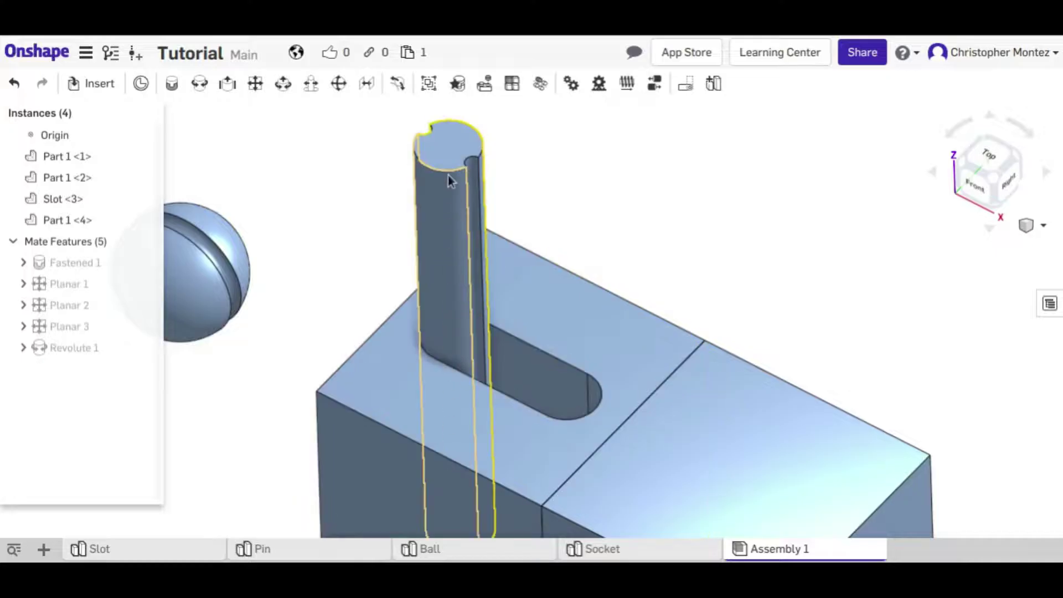
pyautogui.hotkey('ctrl', 'z')
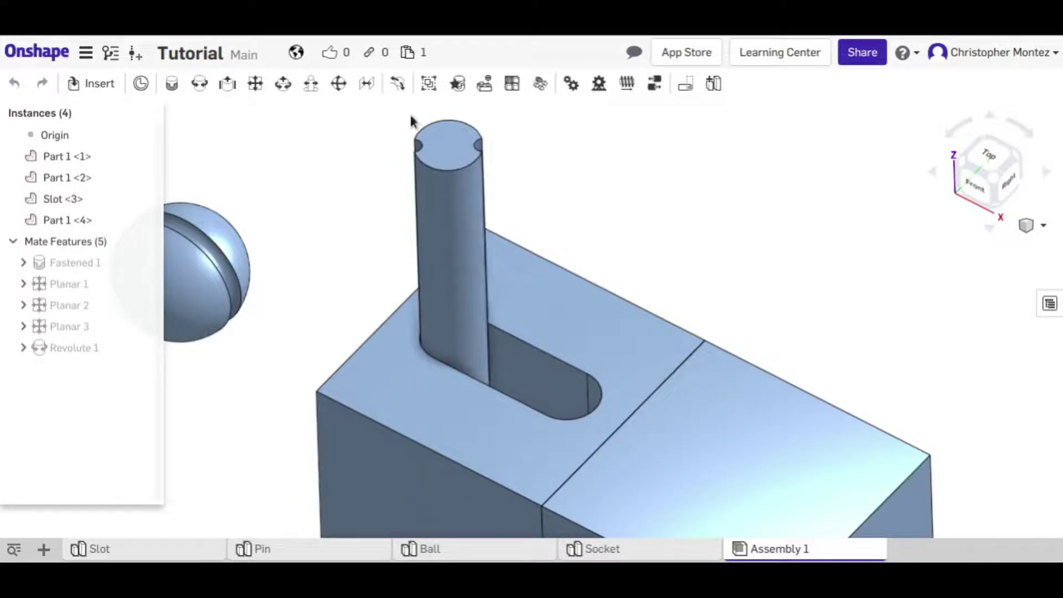
pyautogui.moveTo(416, 124); pyautogui.dragTo(386, 296)
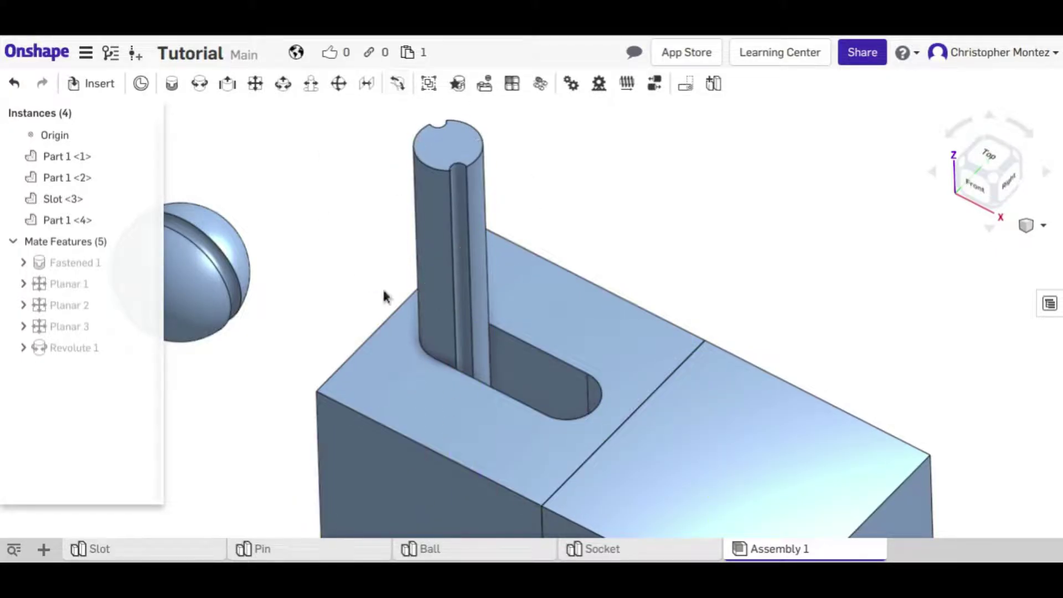
pyautogui.click(76, 346)
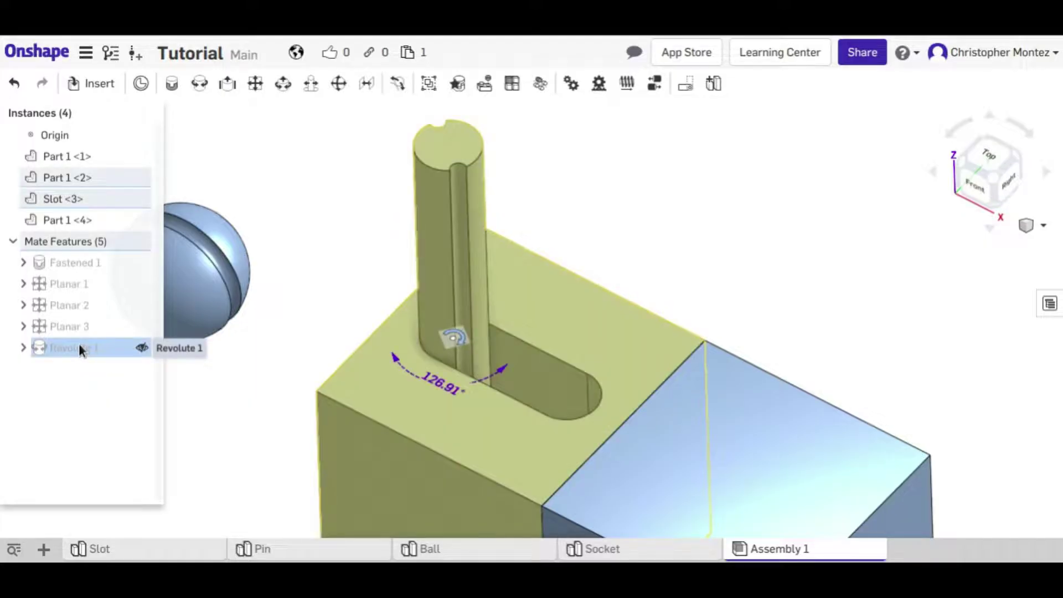
# - Delete Revolute 1, pull the pin out, and join slot and pin connectors with a Slider mate
pyautogui.press('Delete')
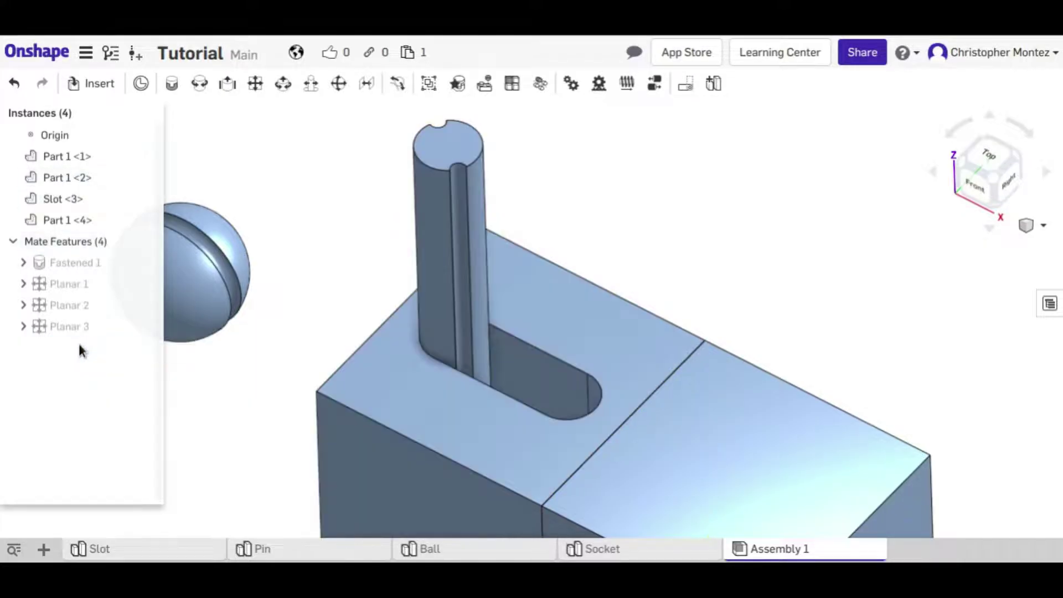
pyautogui.moveTo(432, 227); pyautogui.dragTo(612, 191)
pyautogui.click(231, 83)
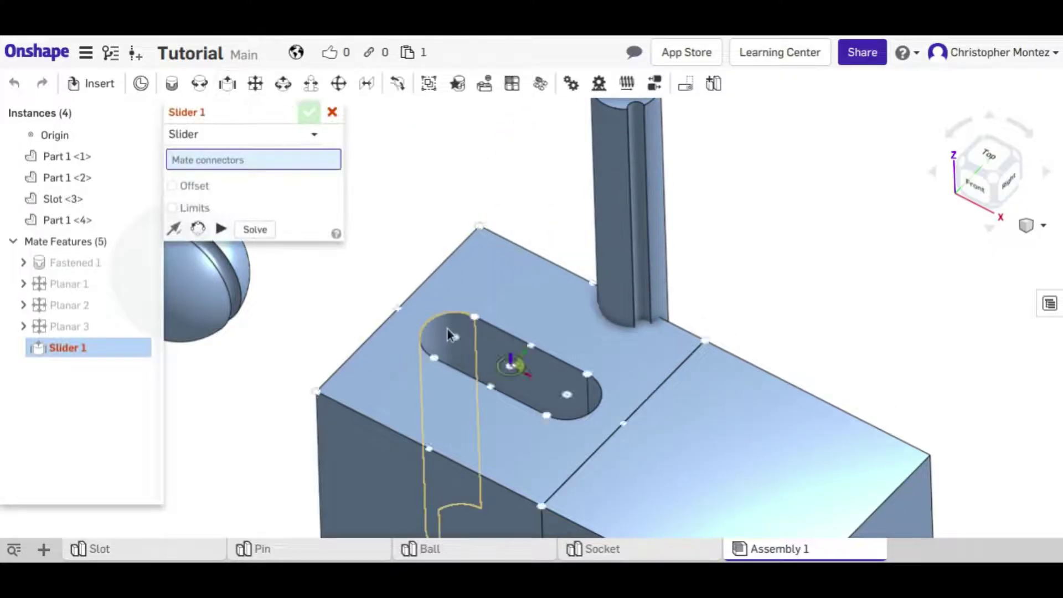
pyautogui.click(567, 277)
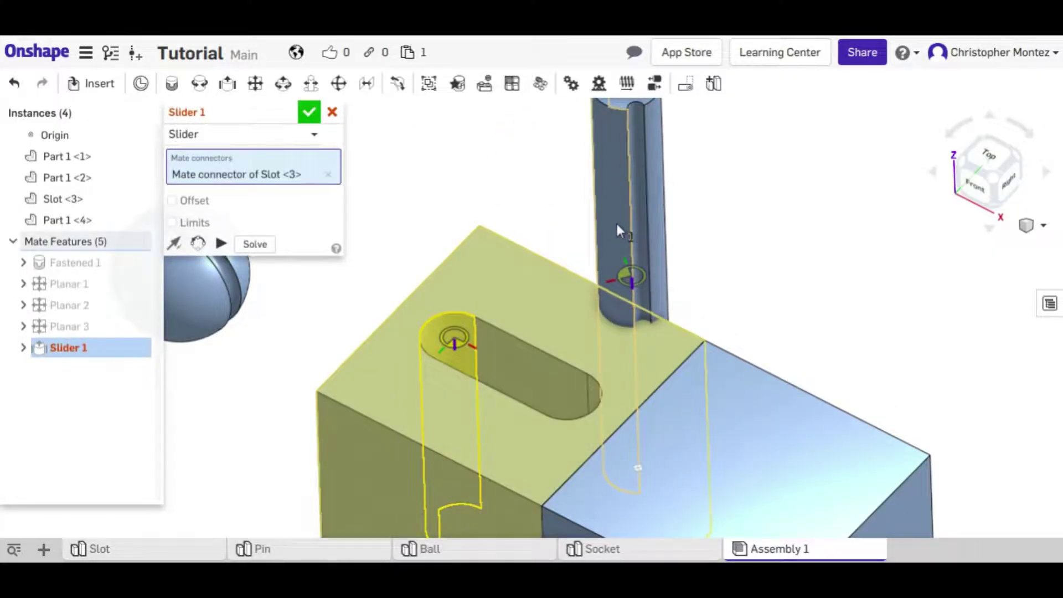
pyautogui.click(619, 228)
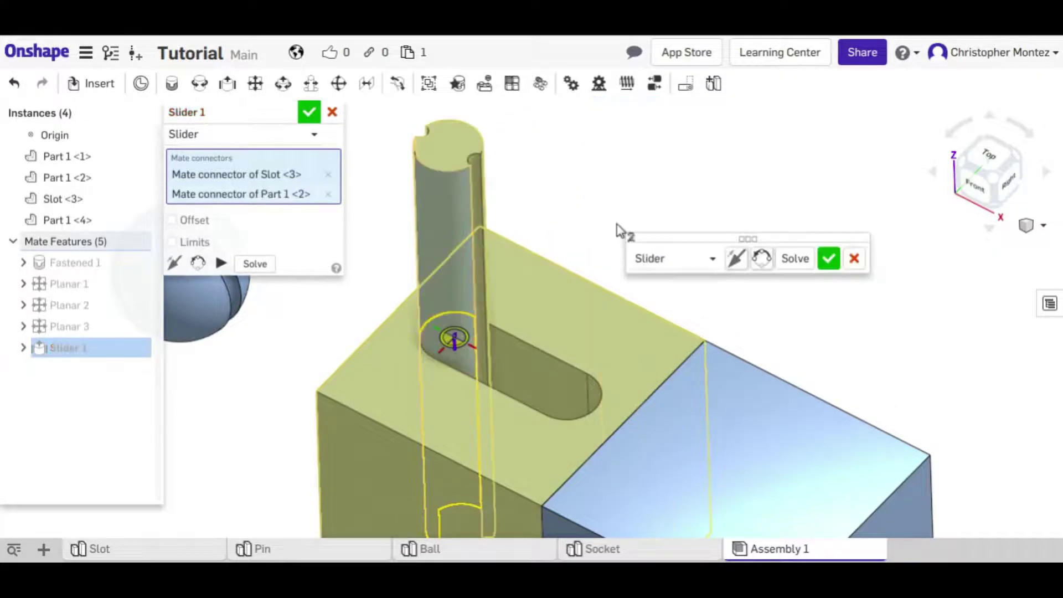
pyautogui.click(829, 258)
# - Slide the pin up and down the slot to test Slider 1, cancelling the extra Slider 2
pyautogui.moveTo(418, 169); pyautogui.dragTo(407, 155)
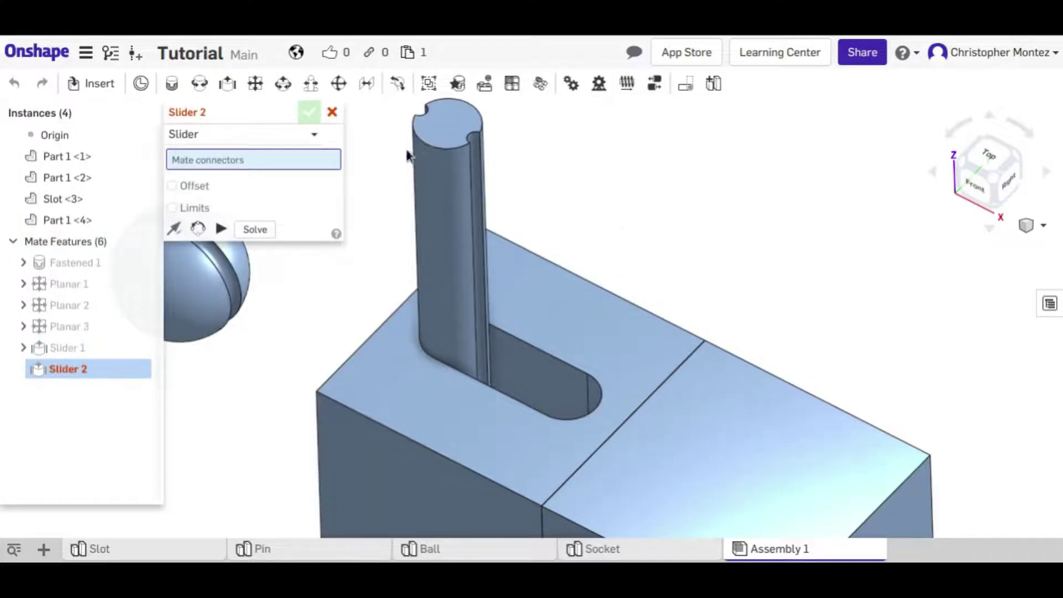
pyautogui.click(335, 114)
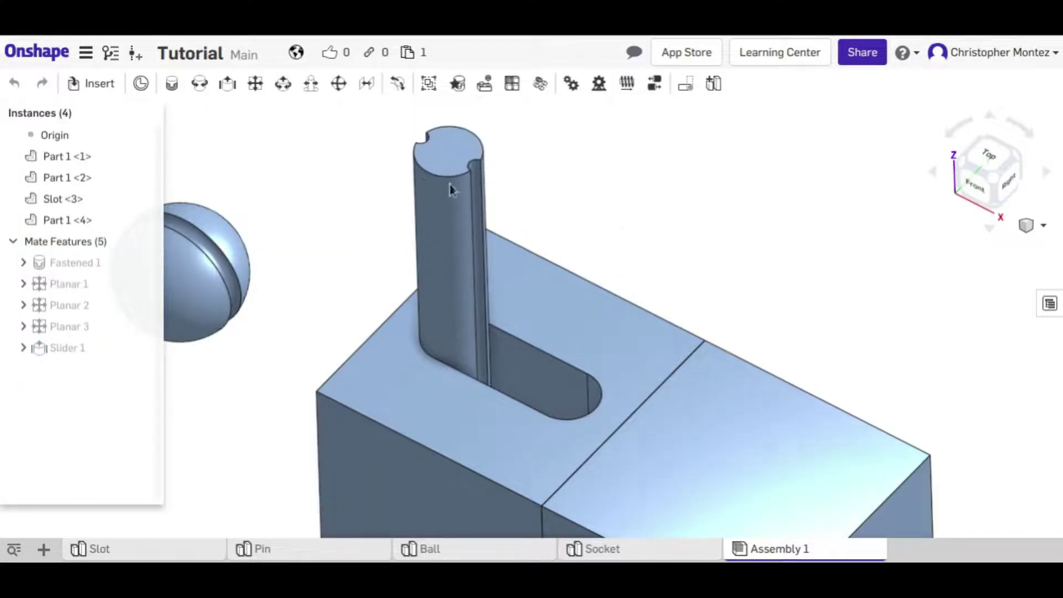
pyautogui.moveTo(452, 190); pyautogui.dragTo(646, 178)
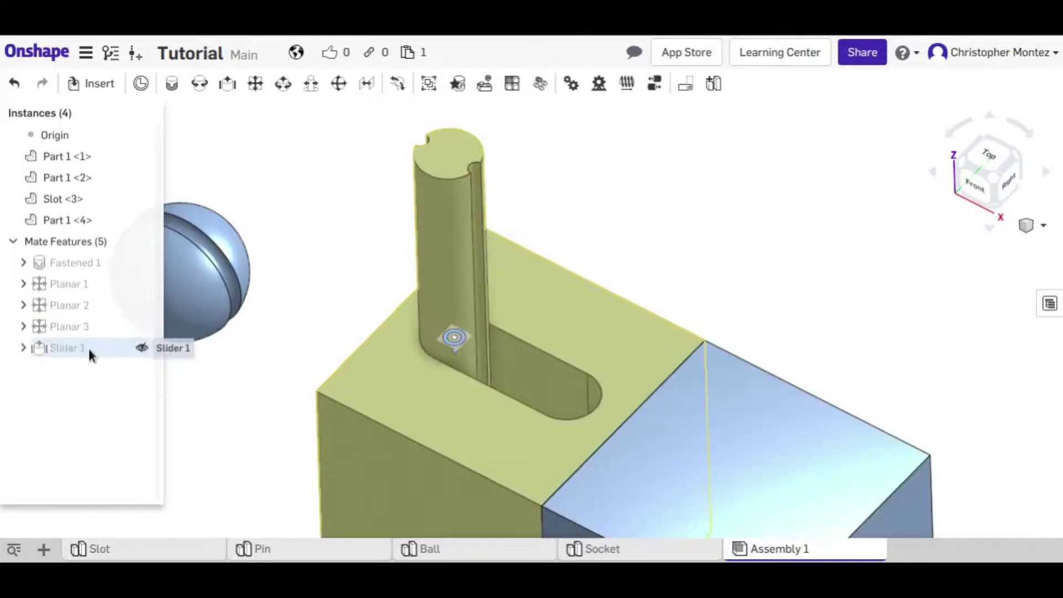
pyautogui.click(89, 348)
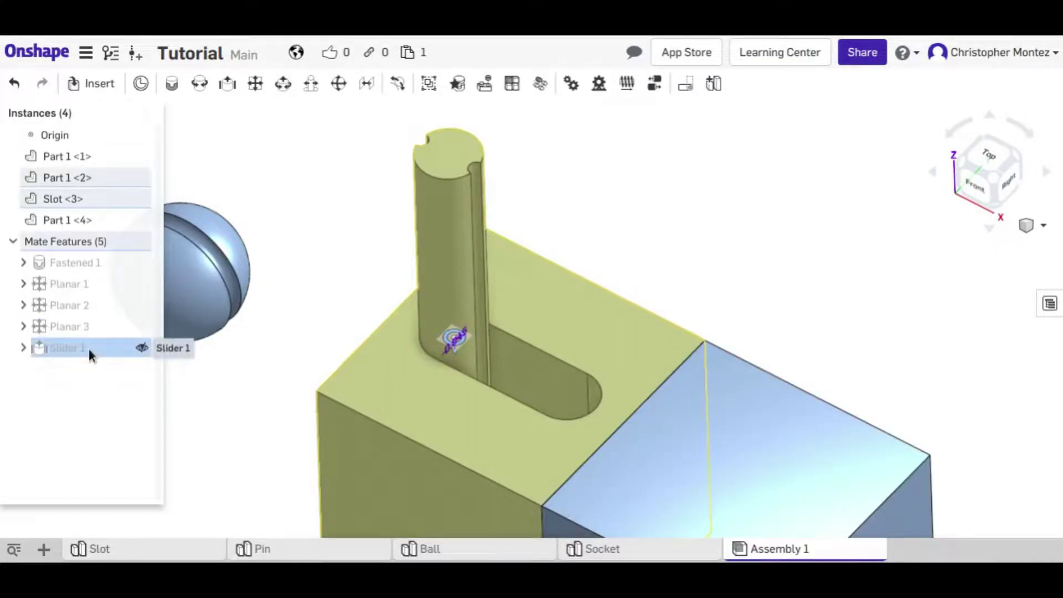
# - Replace Slider 1 with a Cylindrical mate between the pin and slot connectors
pyautogui.press('Delete')
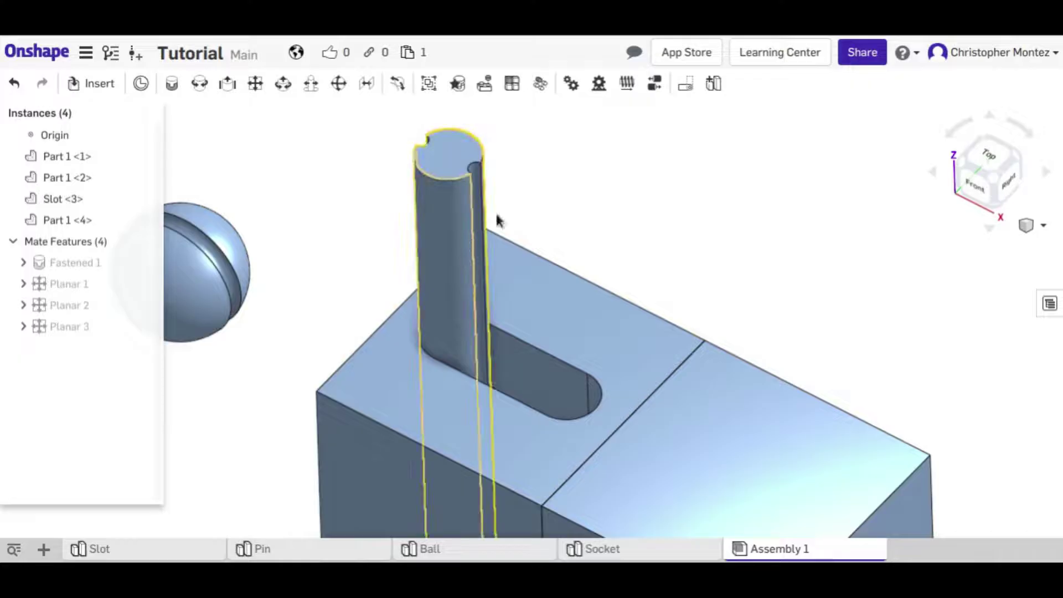
pyautogui.moveTo(498, 221); pyautogui.dragTo(610, 171)
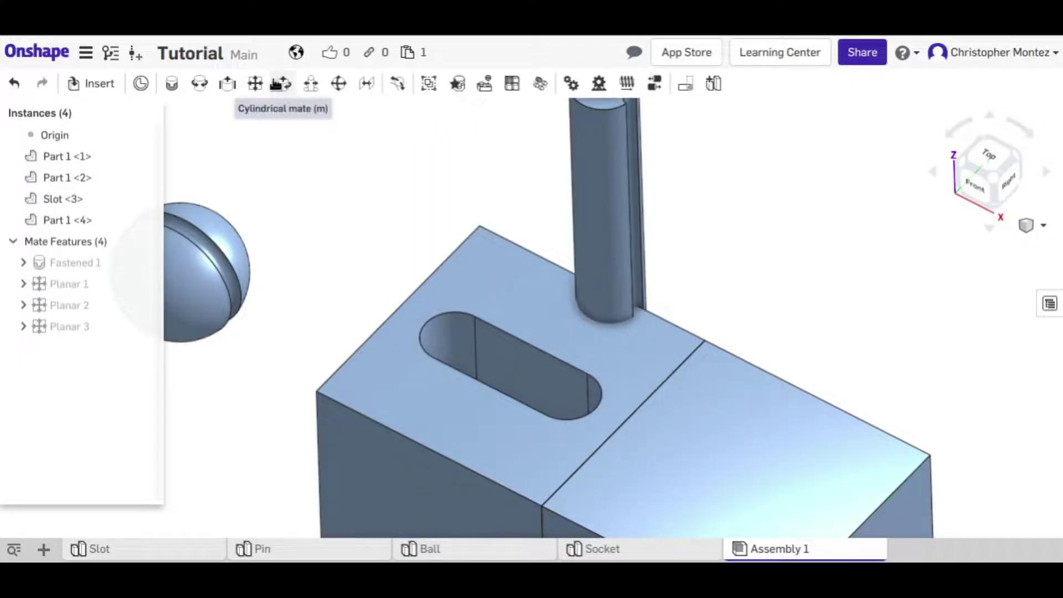
pyautogui.click(280, 83)
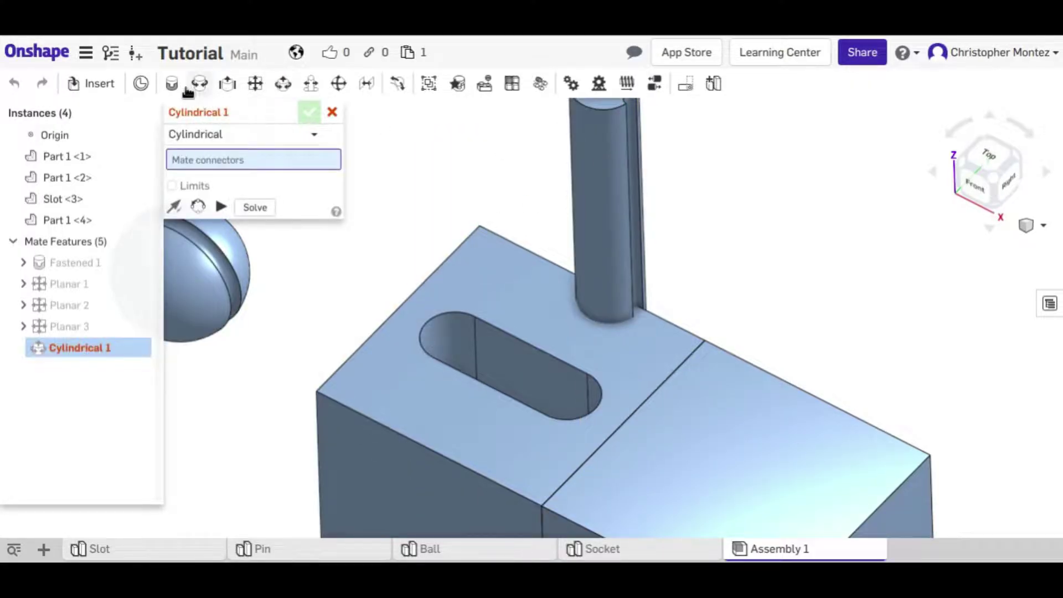
pyautogui.click(614, 205)
pyautogui.click(443, 334)
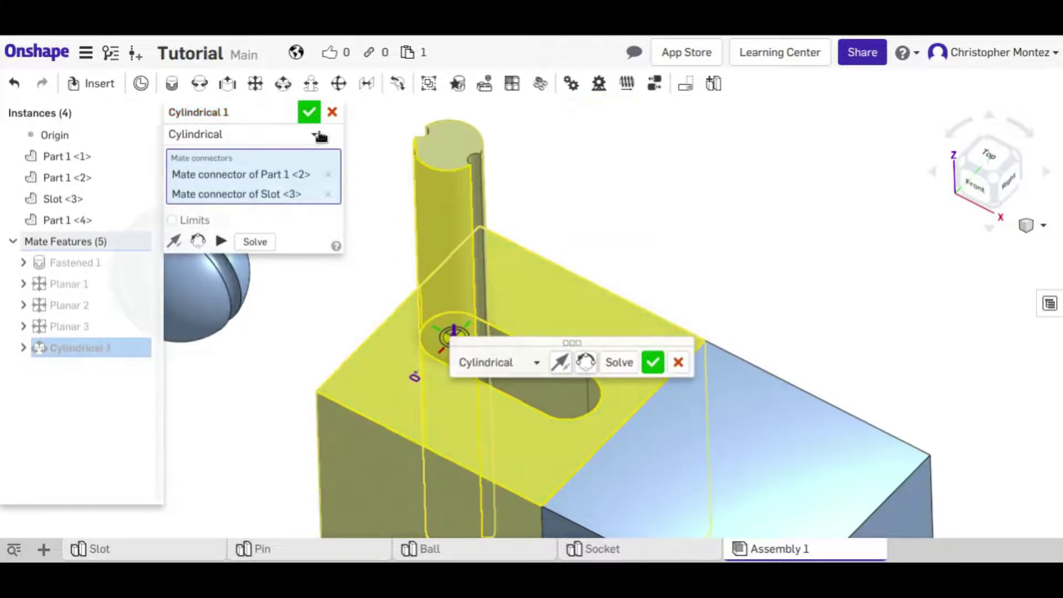
pyautogui.click(311, 111)
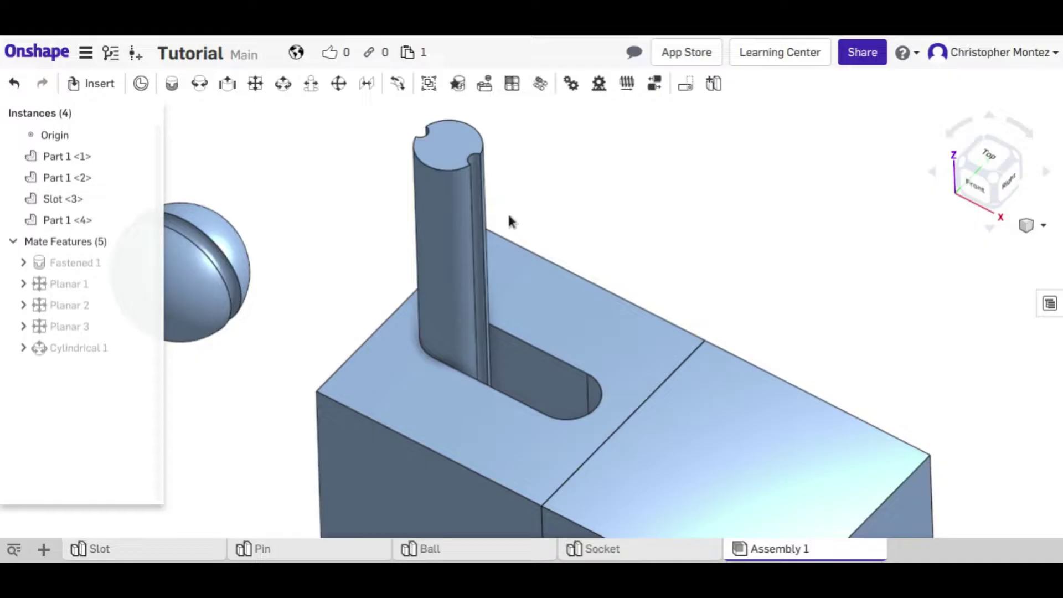
# - Slide the pin along the slot to test Cylindrical 1 and view it from a new angle
pyautogui.moveTo(475, 266); pyautogui.dragTo(427, 297)
pyautogui.moveTo(527, 247); pyautogui.dragTo(483, 324, button='middle')
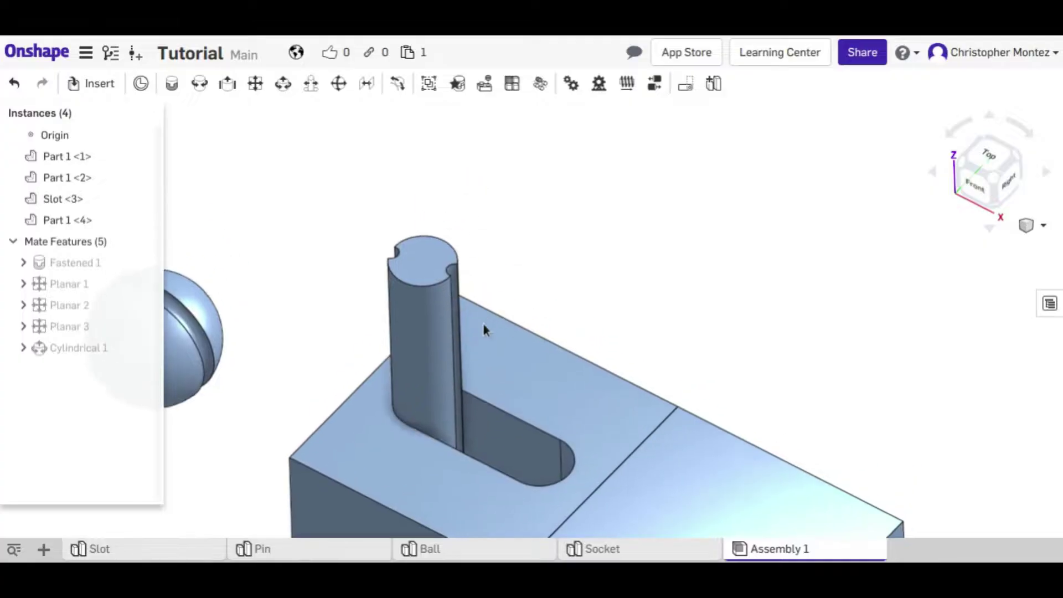
pyautogui.moveTo(483, 325); pyautogui.dragTo(294, 122, button='right')
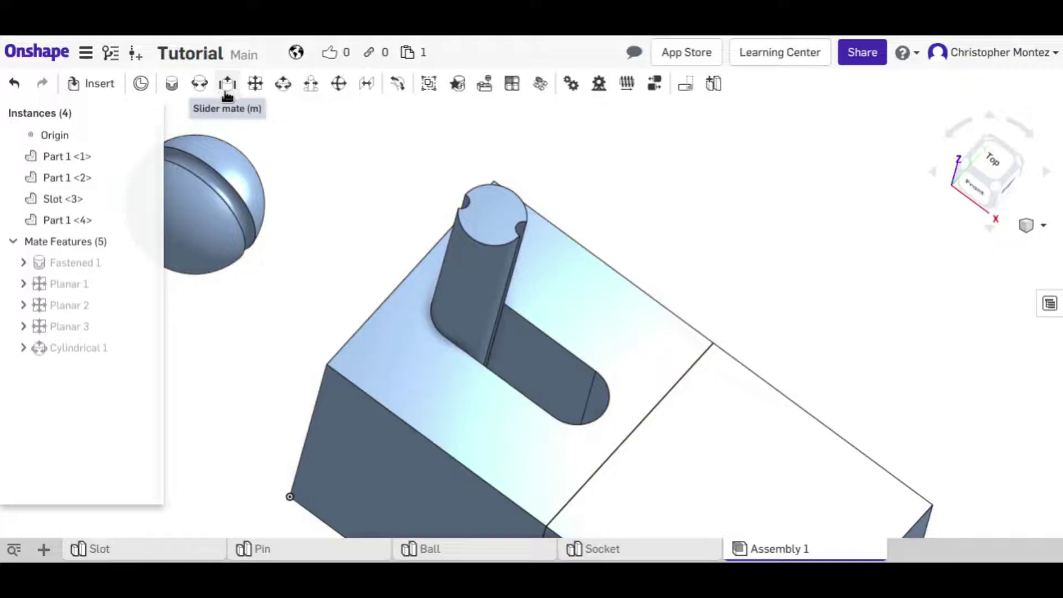
pyautogui.moveTo(493, 309); pyautogui.dragTo(486, 235, button='right')
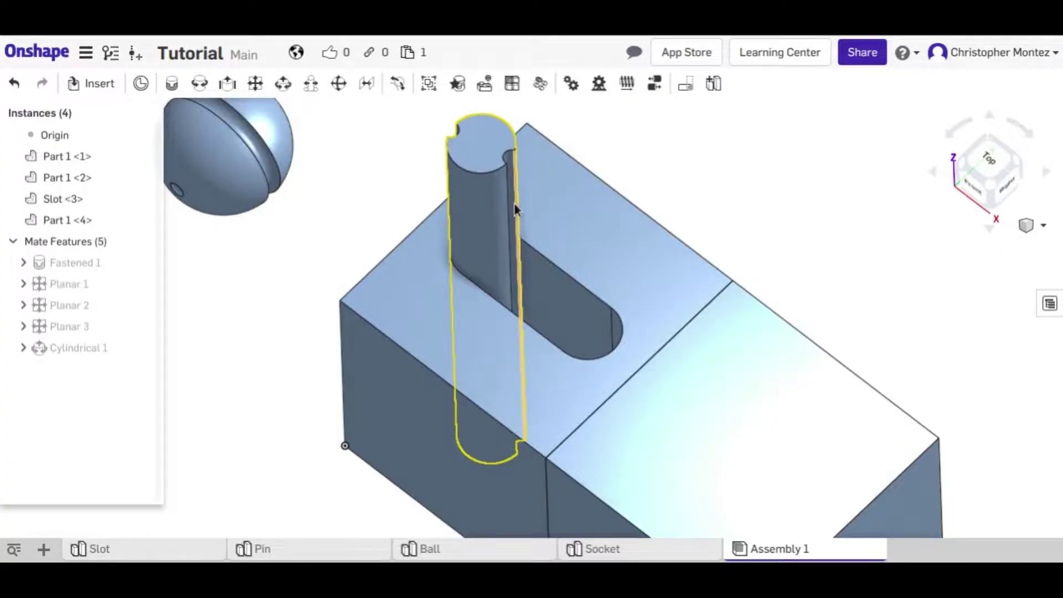
pyautogui.moveTo(521, 242); pyautogui.dragTo(590, 213, button='right')
pyautogui.scroll(-2, 590, 213)
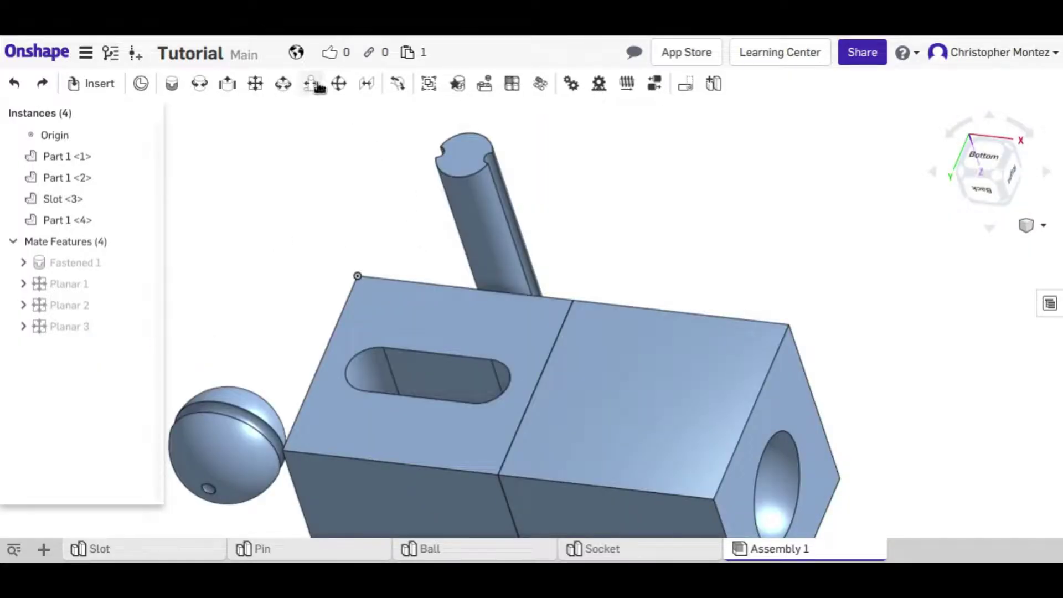
# - Create a Pin slot mate between the pin-end and slot connectors, dropping the extra second one
pyautogui.click(319, 87)
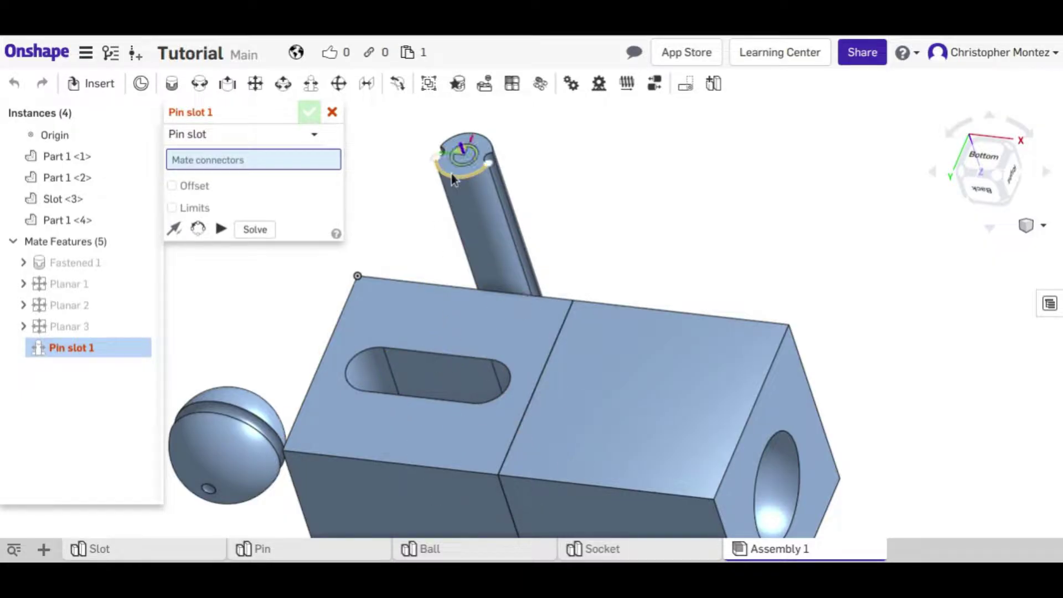
pyautogui.click(476, 204)
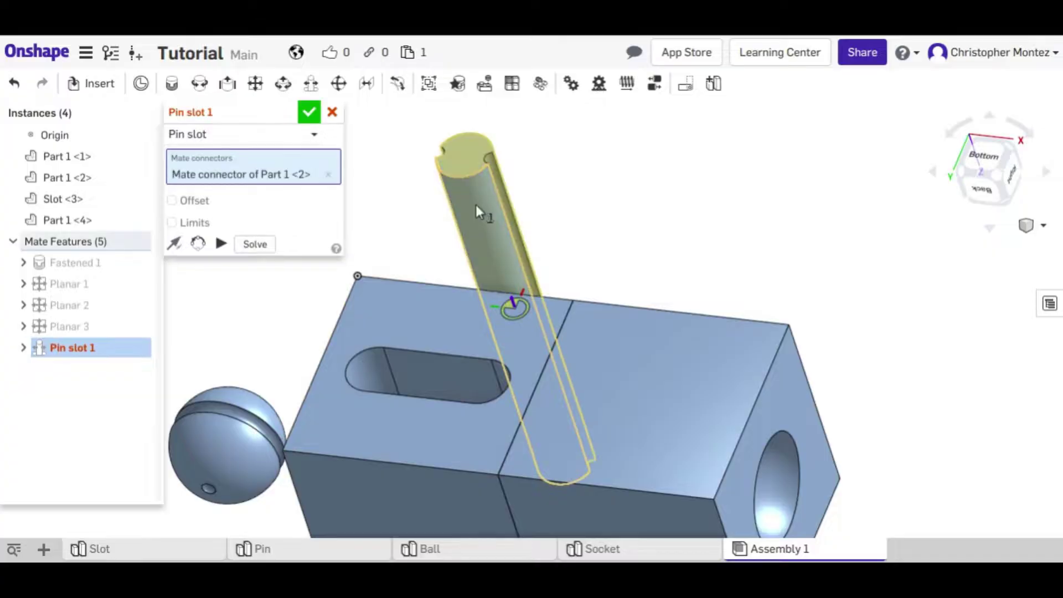
pyautogui.click(372, 375)
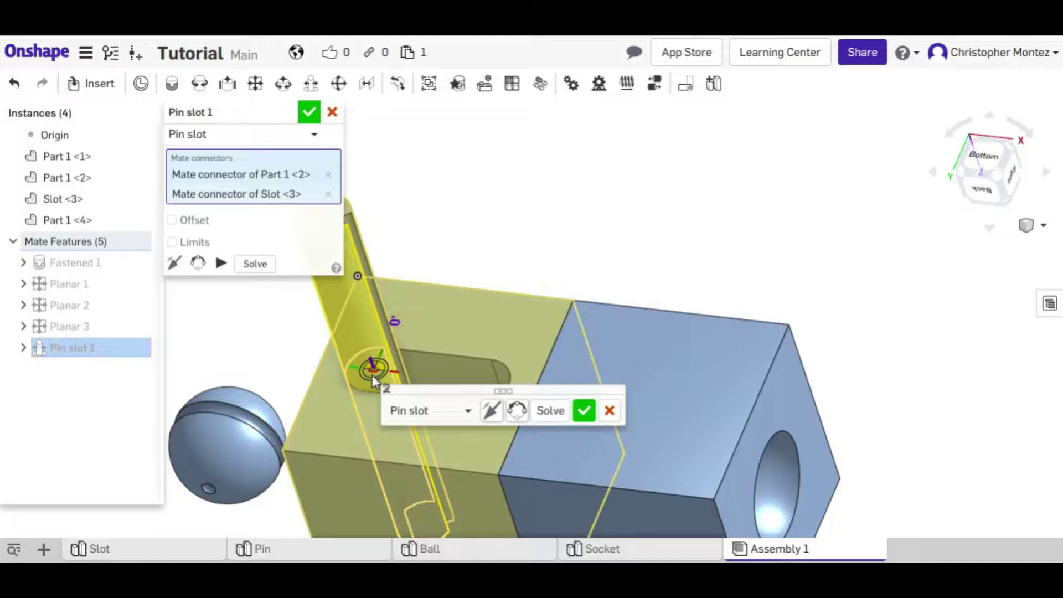
pyautogui.click(584, 411)
pyautogui.click(332, 113)
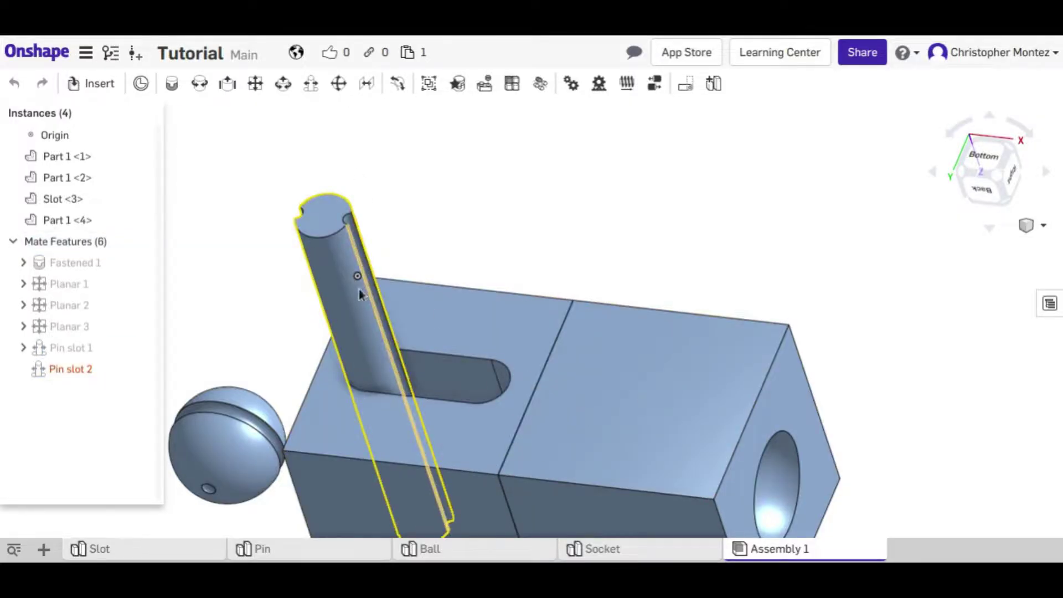
pyautogui.hotkey('ctrl', 'z')
pyautogui.moveTo(371, 230); pyautogui.dragTo(547, 354)
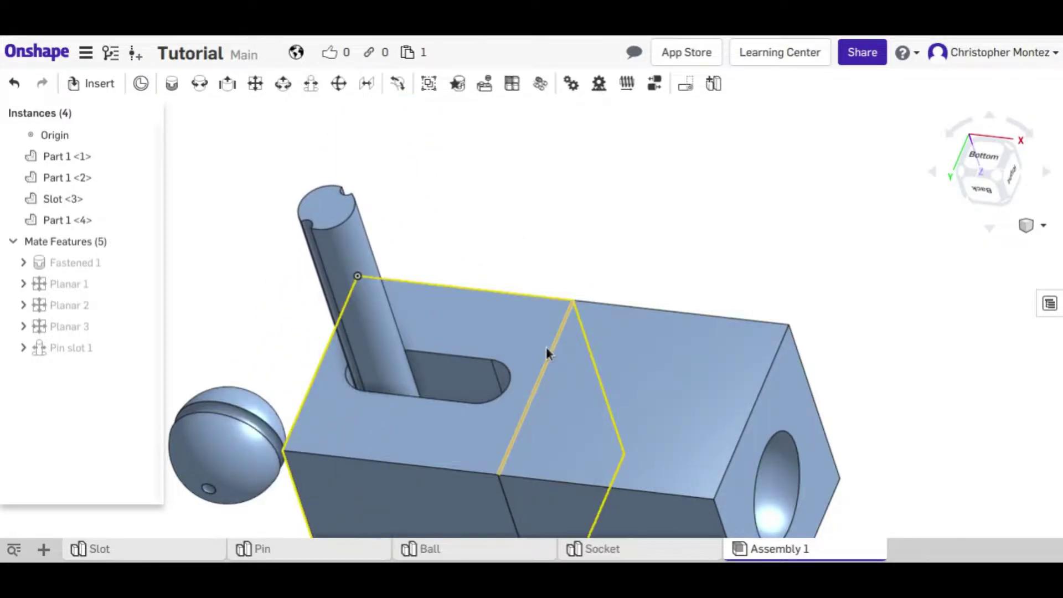
# - Edit Pin slot 1 to reorient its secondary axis to 0°, then move the pin back into the slot
pyautogui.click(63, 355)
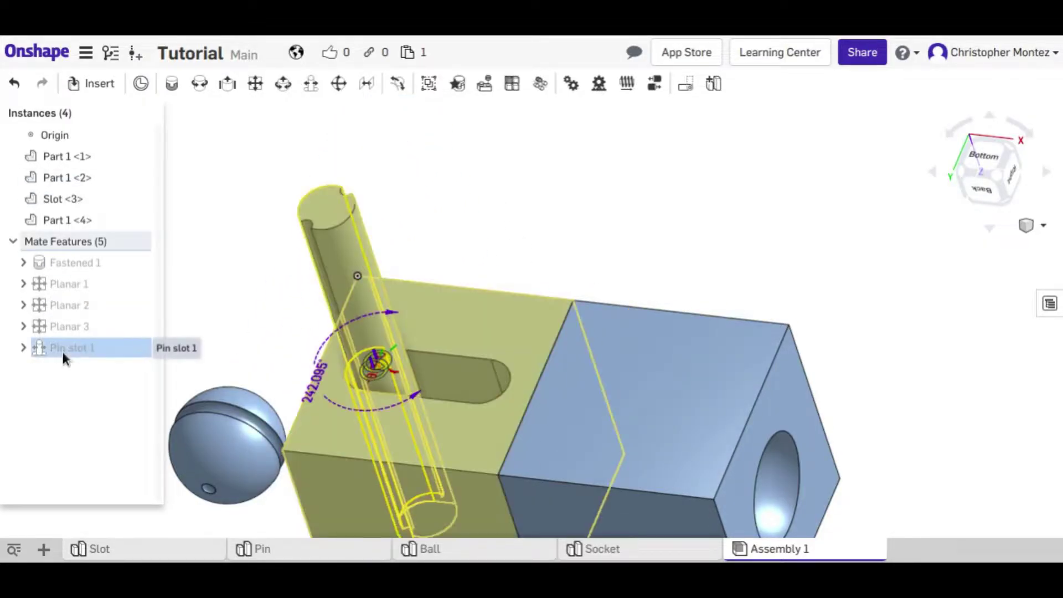
pyautogui.doubleClick(62, 350)
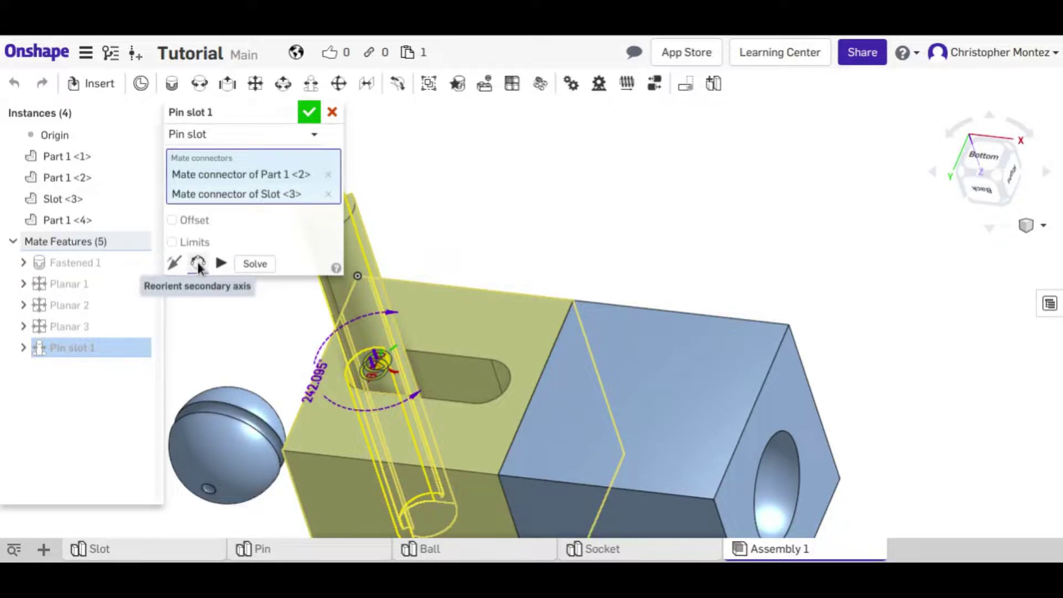
pyautogui.click(199, 268)
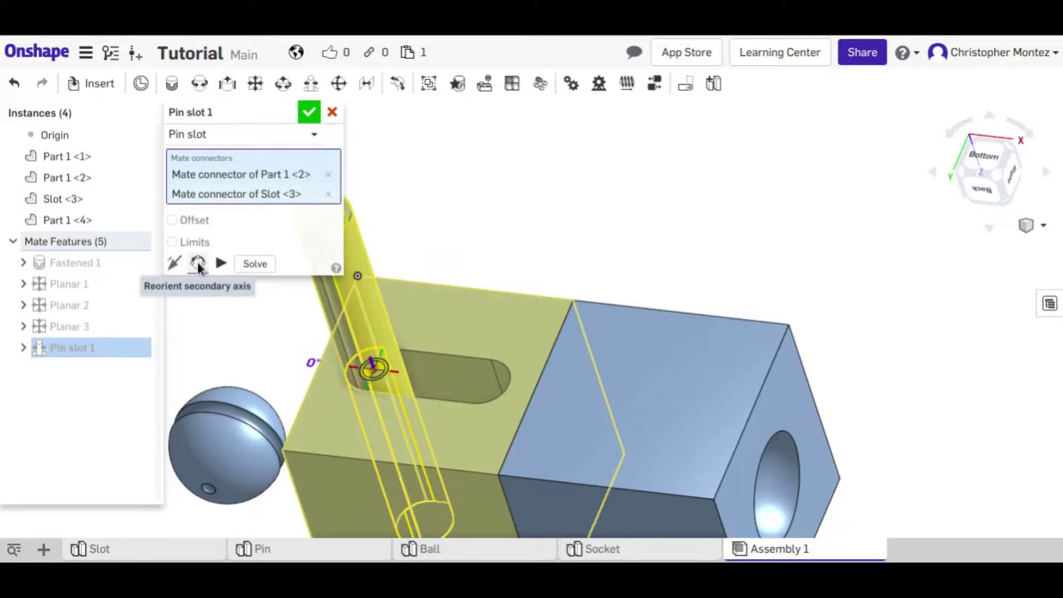
pyautogui.click(308, 114)
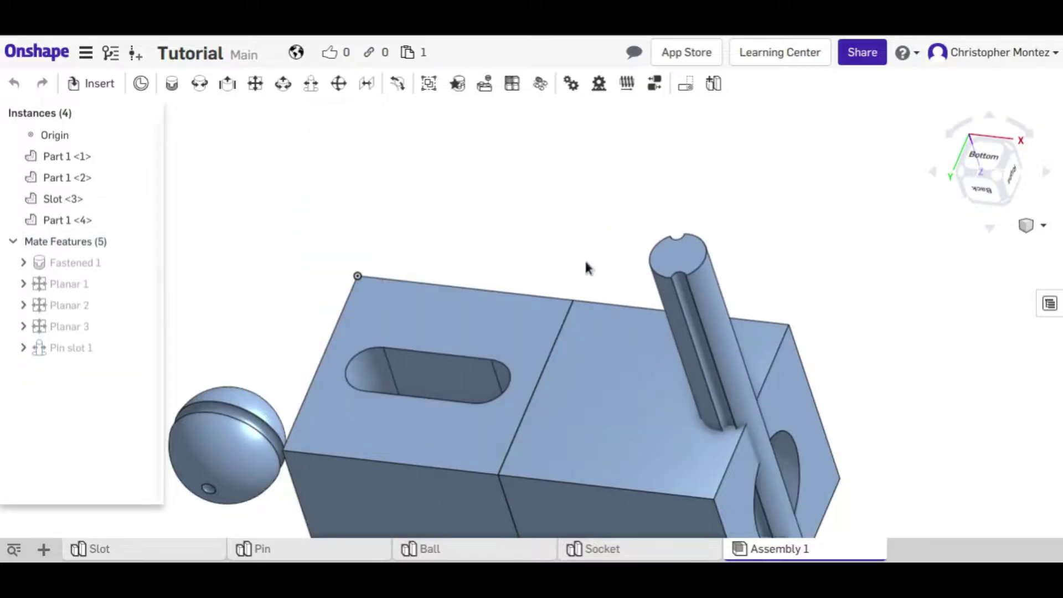
pyautogui.moveTo(588, 269); pyautogui.dragTo(389, 396)
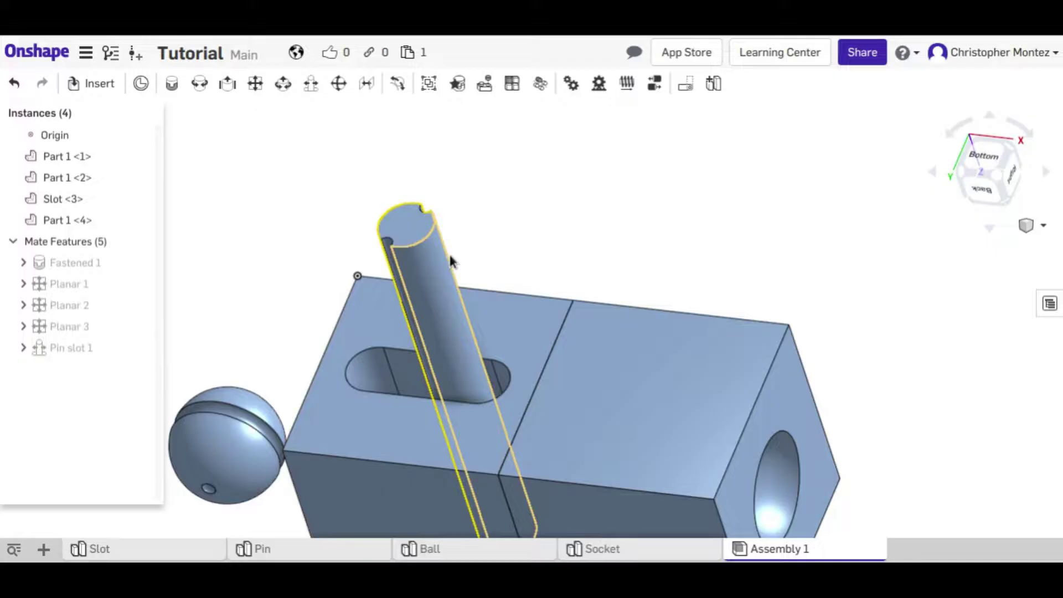
# - Move the ball aside and mate it into the socket cube's hole as Ball 1
pyautogui.moveTo(452, 261); pyautogui.dragTo(388, 277)
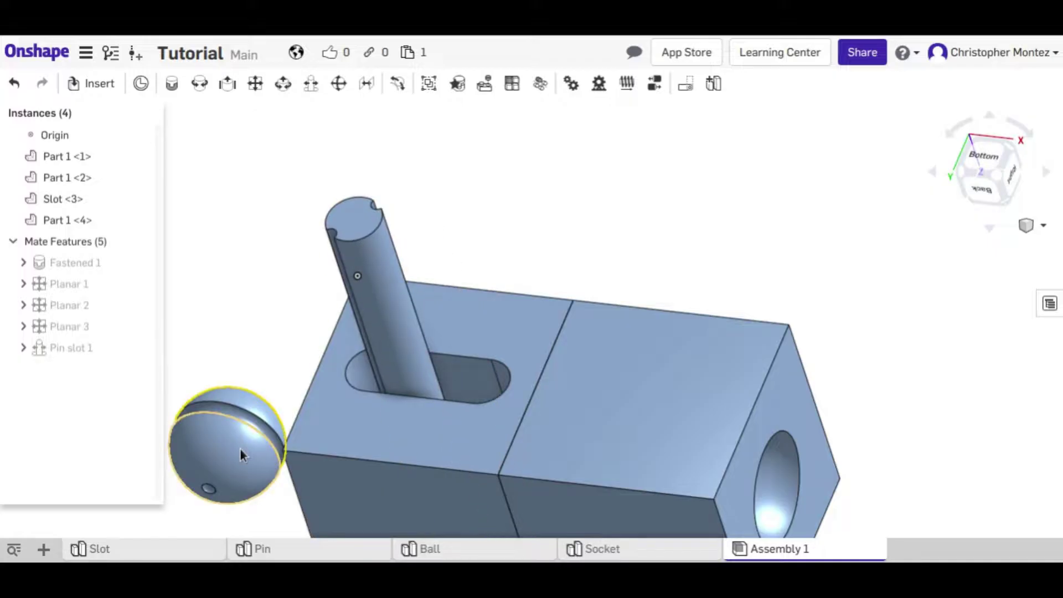
pyautogui.moveTo(240, 450); pyautogui.dragTo(926, 388)
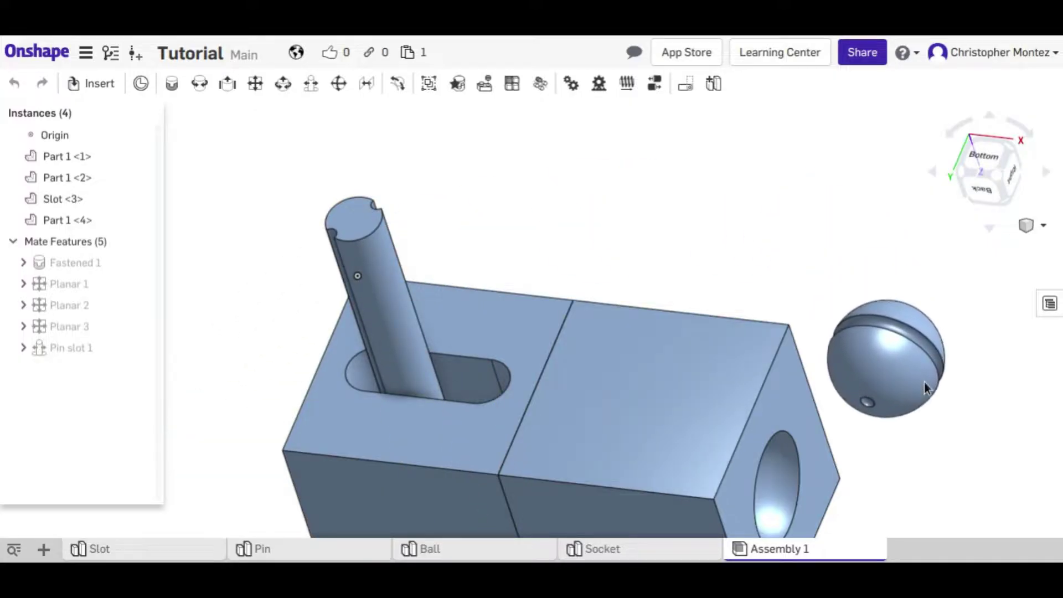
pyautogui.click(339, 84)
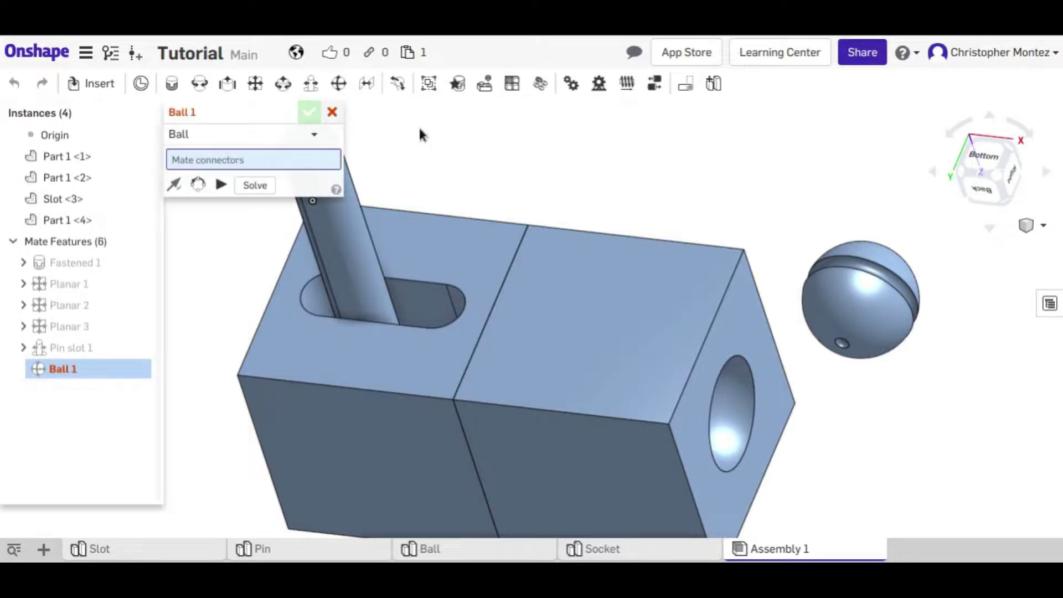
pyautogui.click(829, 297)
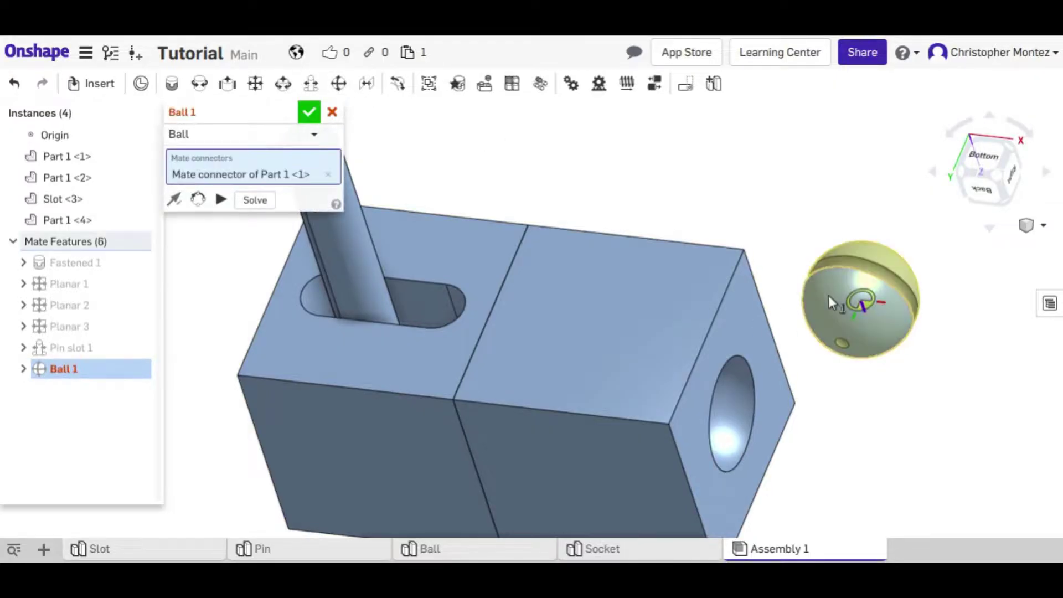
pyautogui.click(727, 397)
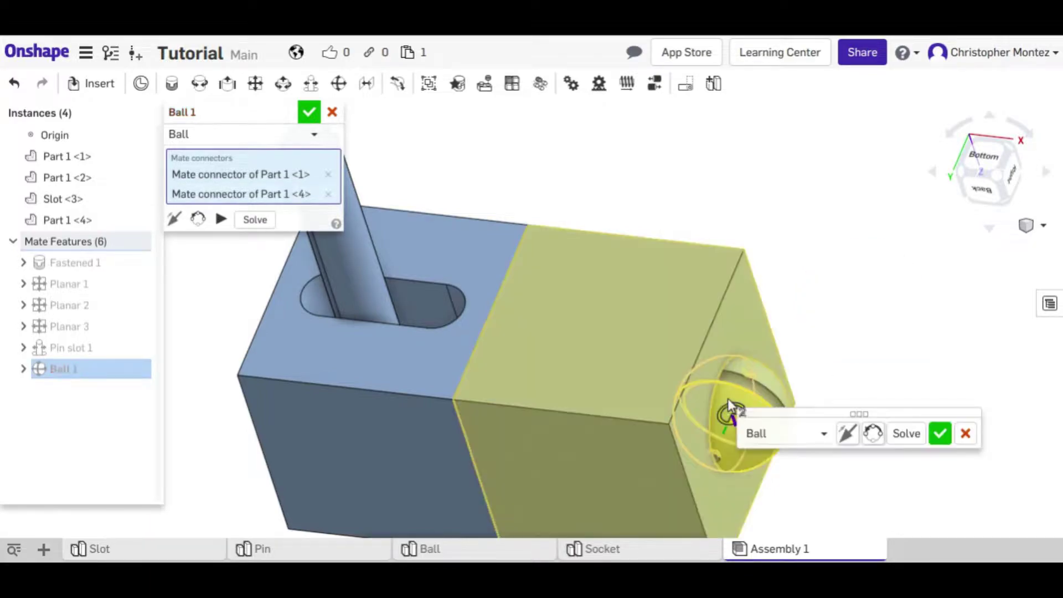
pyautogui.click(941, 435)
pyautogui.moveTo(829, 460); pyautogui.dragTo(783, 394, button='middle')
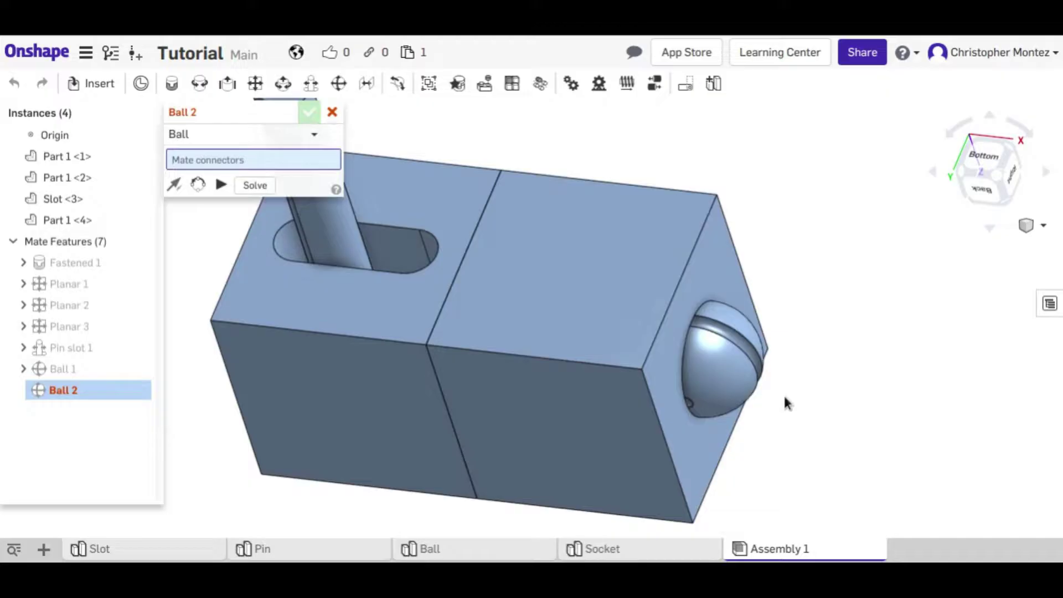
pyautogui.press('Escape')
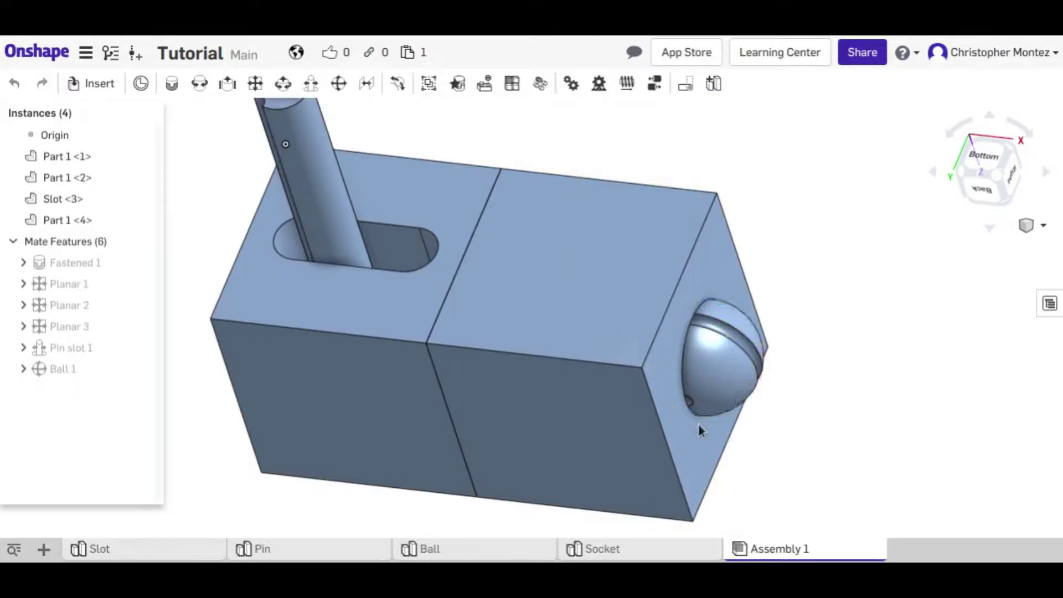
# - Rotate the ball in its socket until its groove runs horizontal
pyautogui.moveTo(806, 212); pyautogui.dragTo(729, 375)
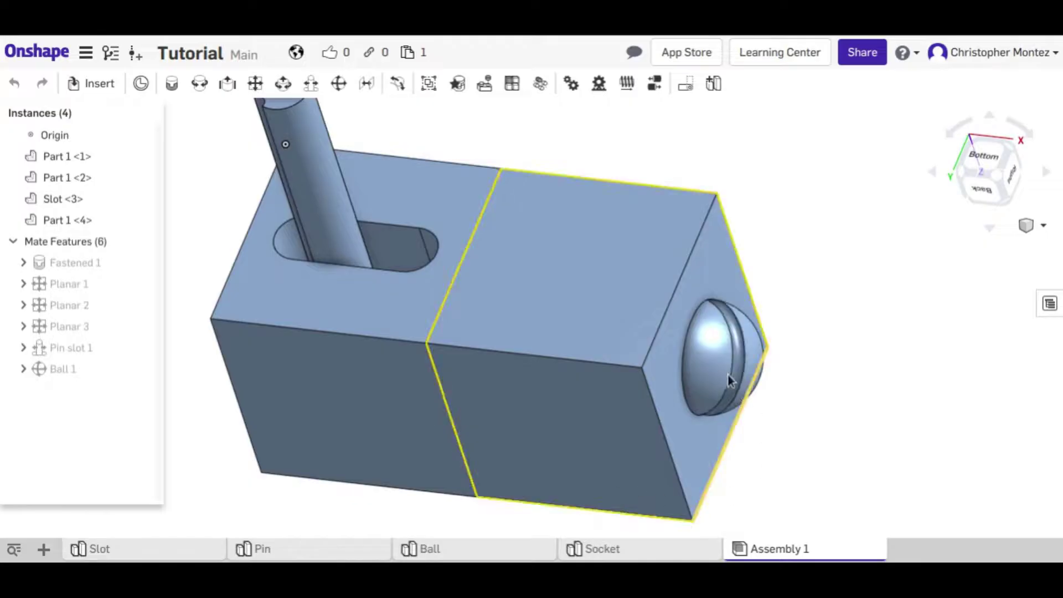
pyautogui.moveTo(729, 375); pyautogui.dragTo(726, 277, button='right')
pyautogui.moveTo(725, 276); pyautogui.dragTo(714, 297)
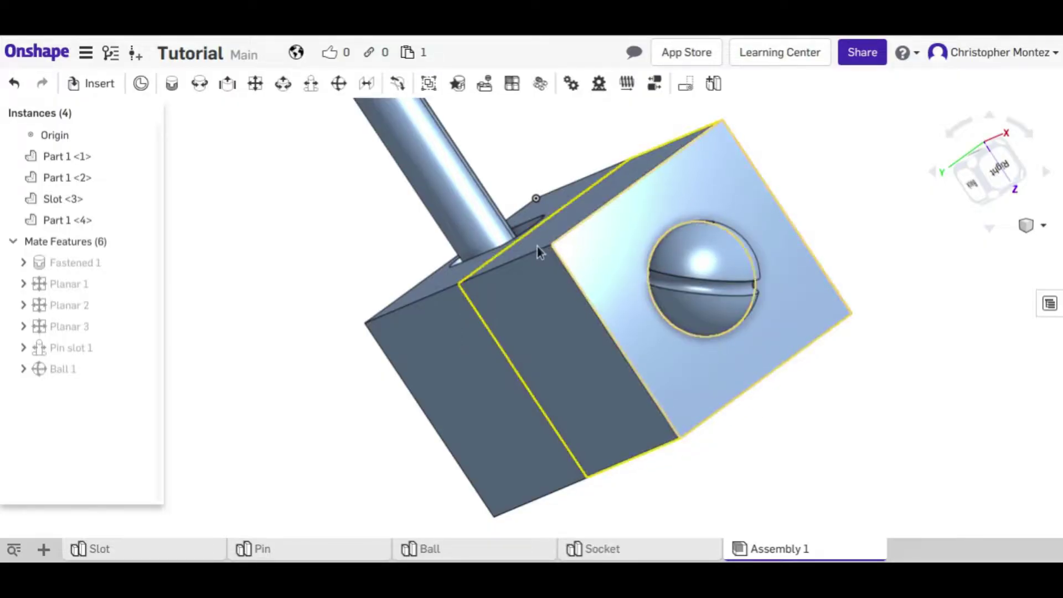
pyautogui.moveTo(542, 247); pyautogui.dragTo(703, 320)
# - Slide the pin left along the slot, then undo and redo that move
pyautogui.moveTo(703, 321); pyautogui.dragTo(522, 361, button='right')
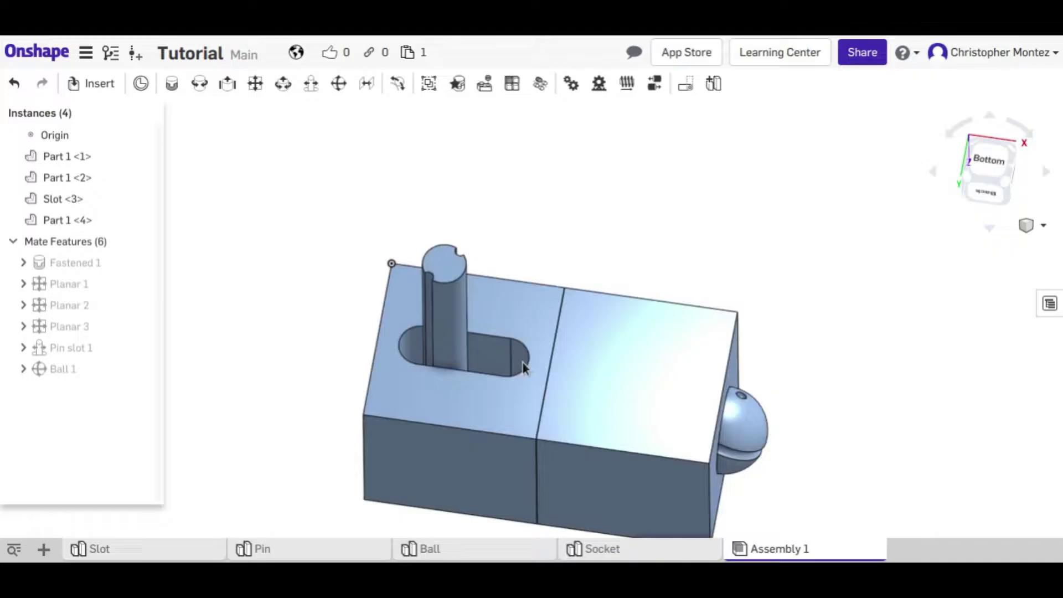
pyautogui.moveTo(462, 297); pyautogui.dragTo(449, 357)
pyautogui.moveTo(440, 261); pyautogui.dragTo(424, 266)
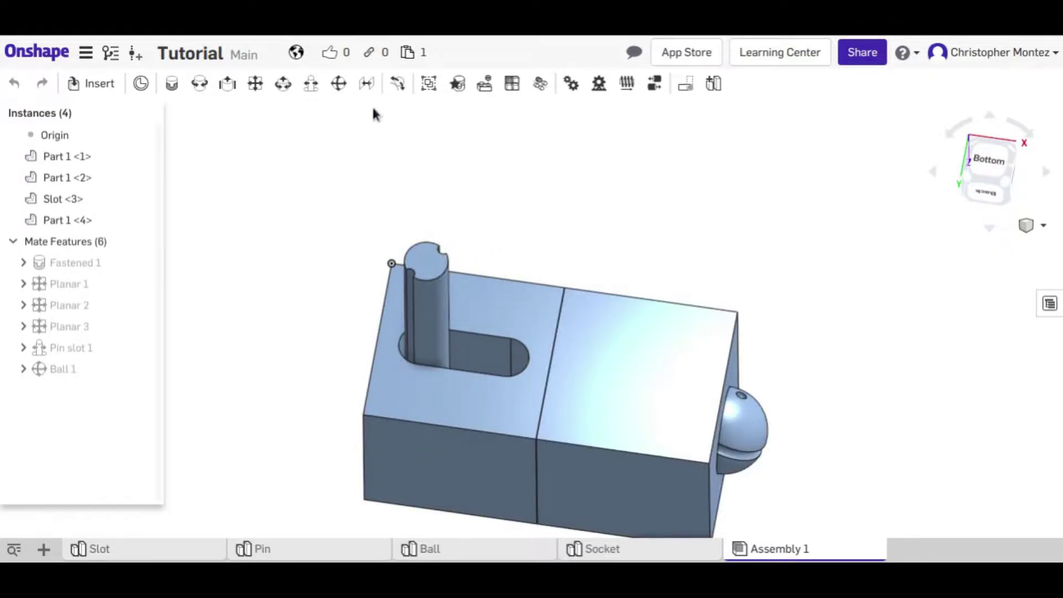
pyautogui.hotkey('ctrl', 'z')
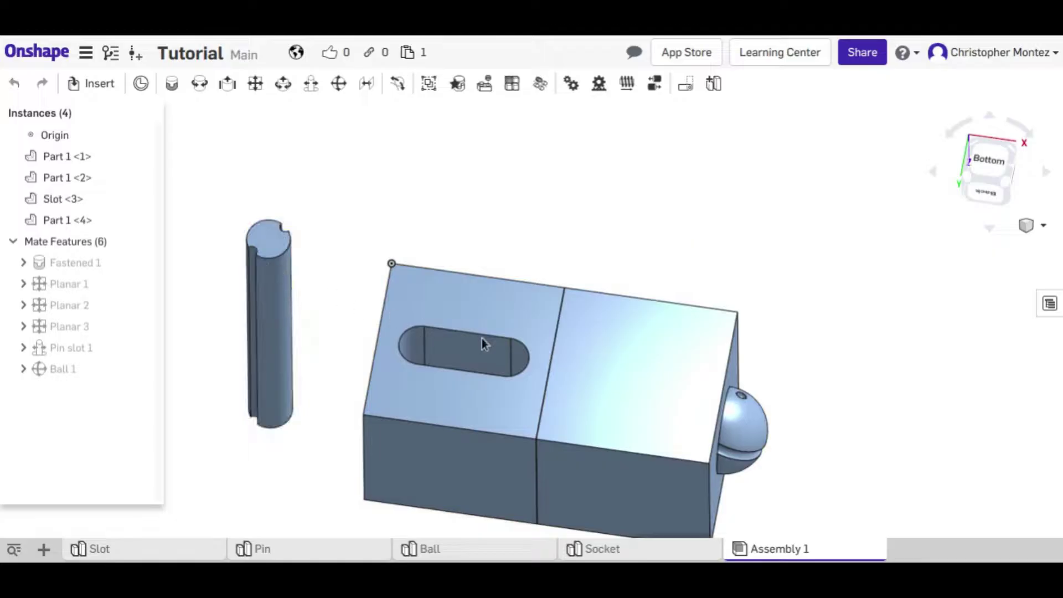
pyautogui.hotkey('ctrl', 'y')
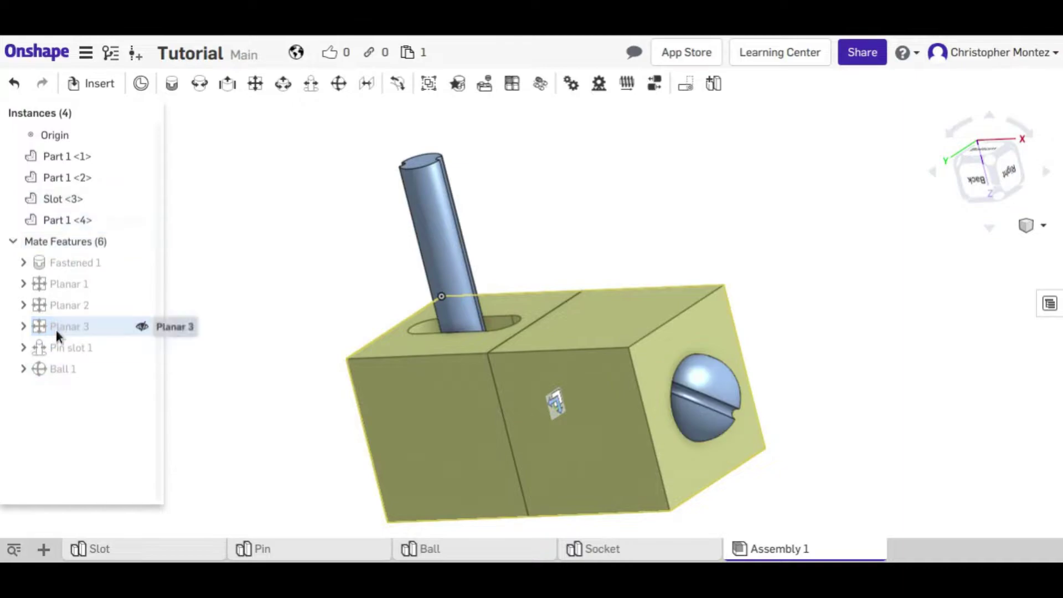
# - Delete the Planar 2, Planar 1 and Planar 3 mates, then fit both separated blocks in view
pyautogui.click(55, 304)
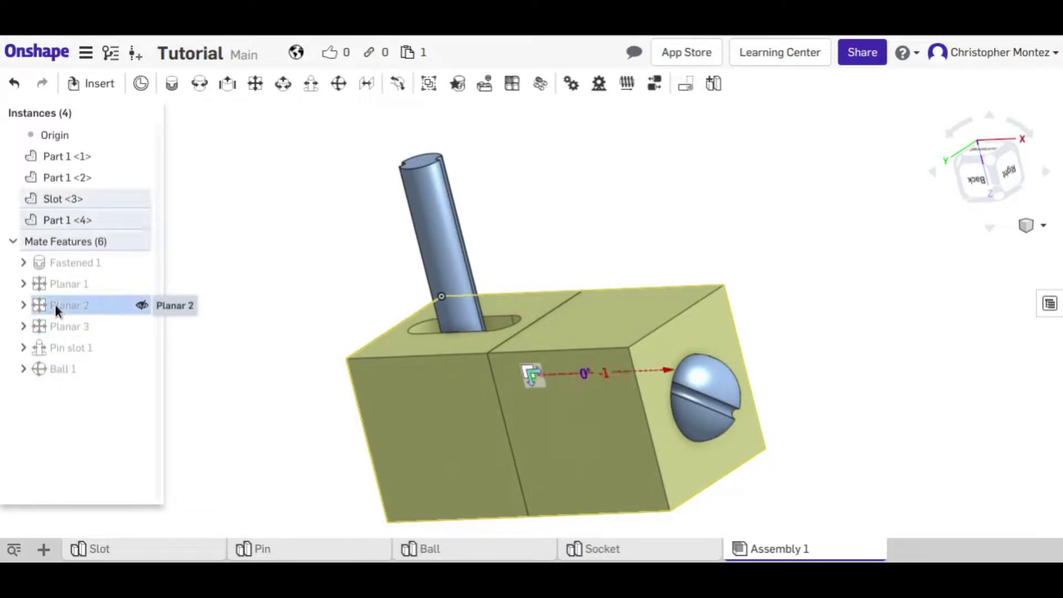
pyautogui.press('Delete')
pyautogui.click(58, 285)
pyautogui.press('Delete')
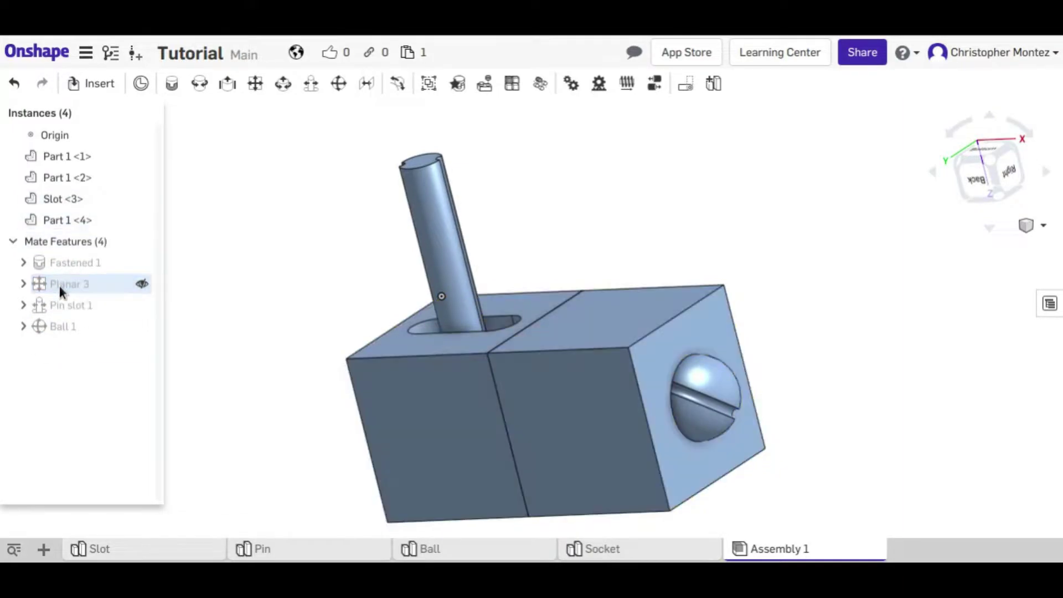
pyautogui.click(59, 285)
pyautogui.press('Delete')
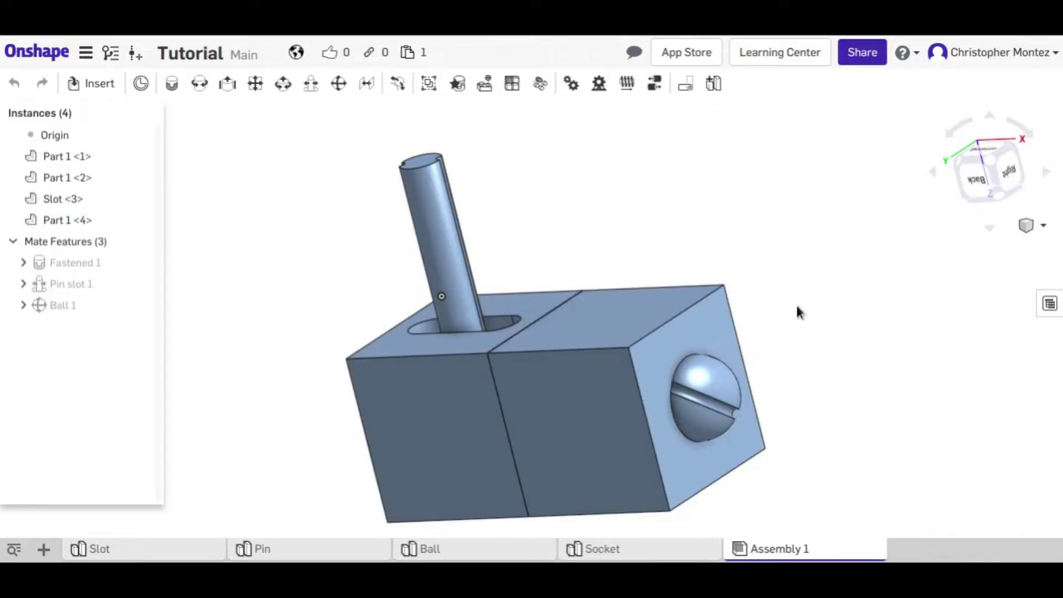
pyautogui.press('f')
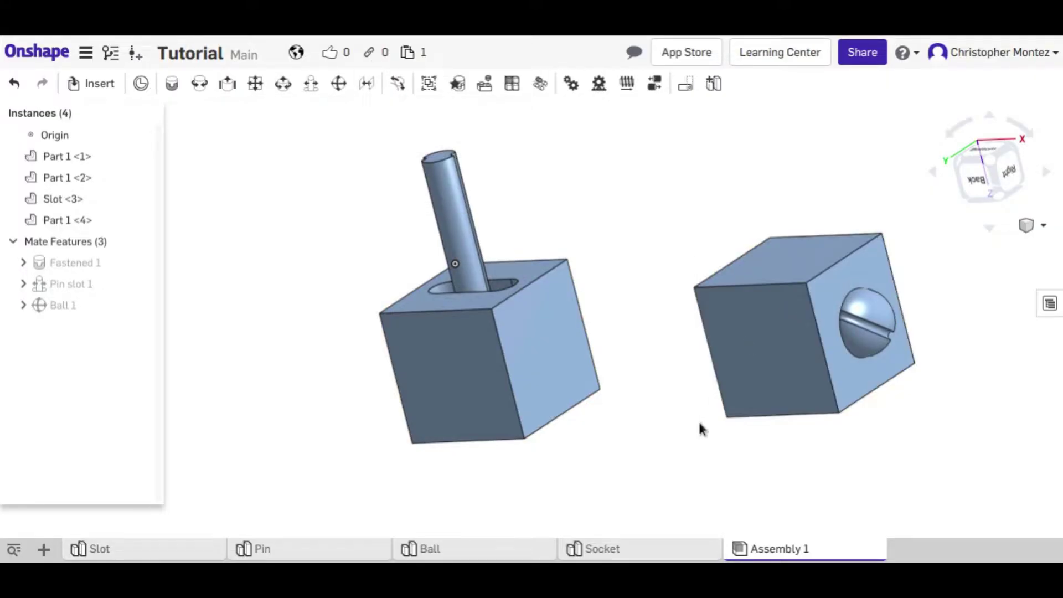
# - Move the socket cube closer to the slot block and inspect the assembly from below
pyautogui.moveTo(790, 302); pyautogui.dragTo(790, 238)
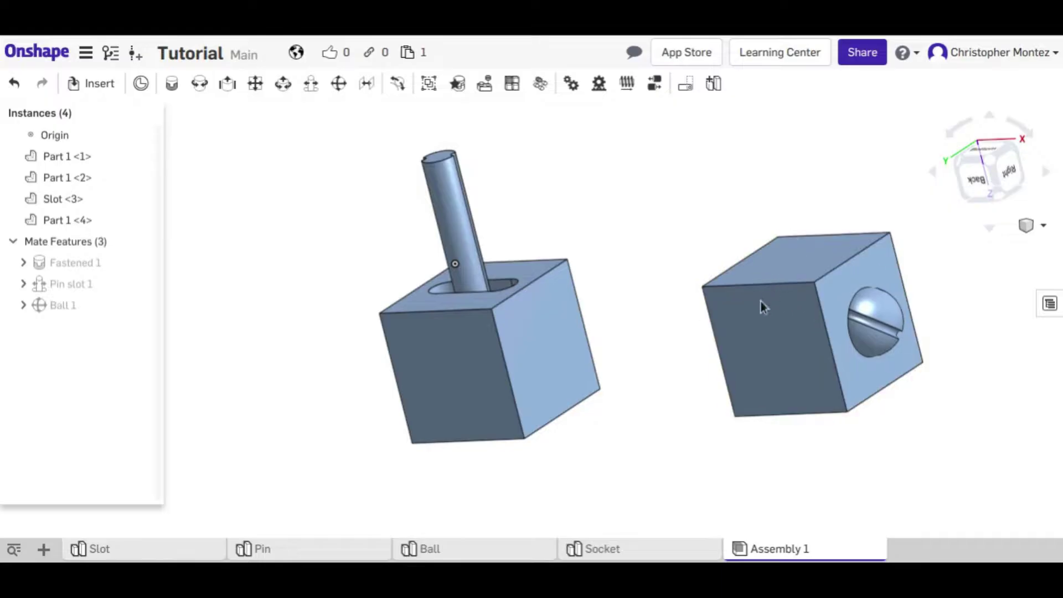
pyautogui.moveTo(733, 268); pyautogui.dragTo(629, 238)
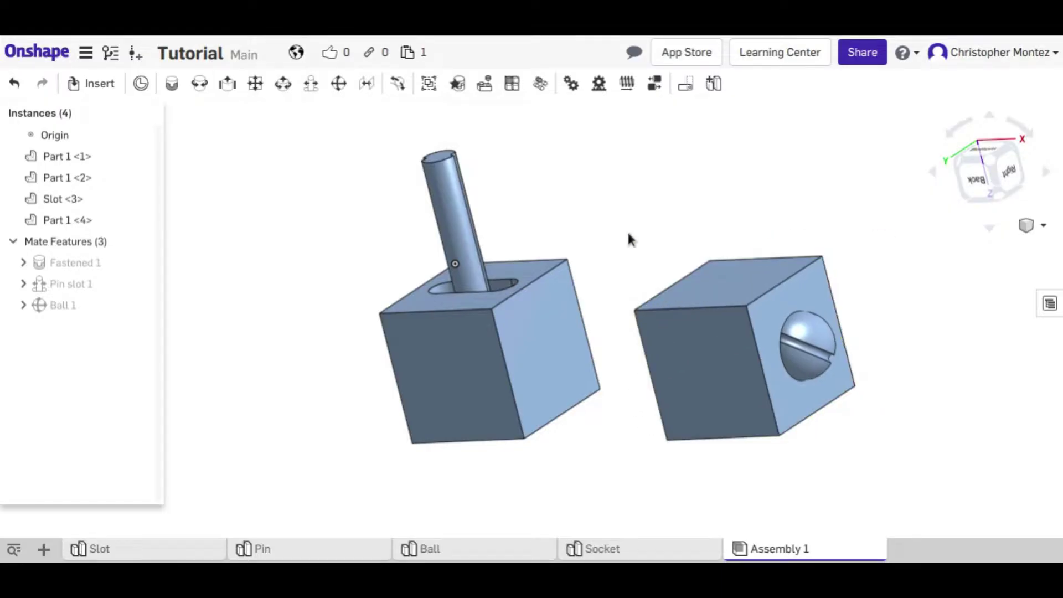
pyautogui.moveTo(630, 238); pyautogui.dragTo(682, 346, button='right')
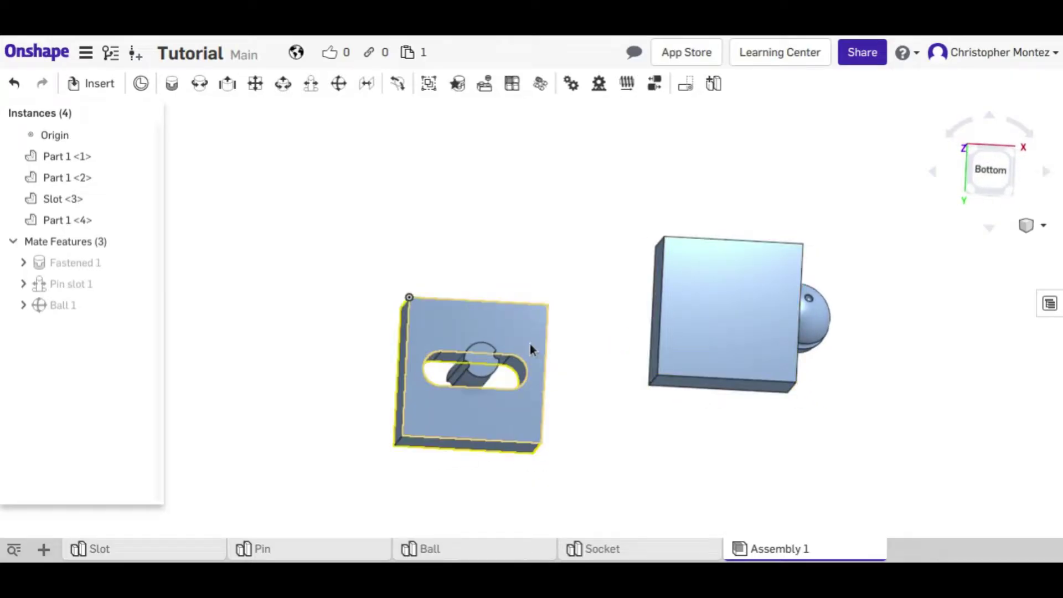
pyautogui.moveTo(686, 271); pyautogui.dragTo(582, 310, button='right')
# - Create a Parallel mate between connectors on the slot block and the socket cube
pyautogui.click(367, 83)
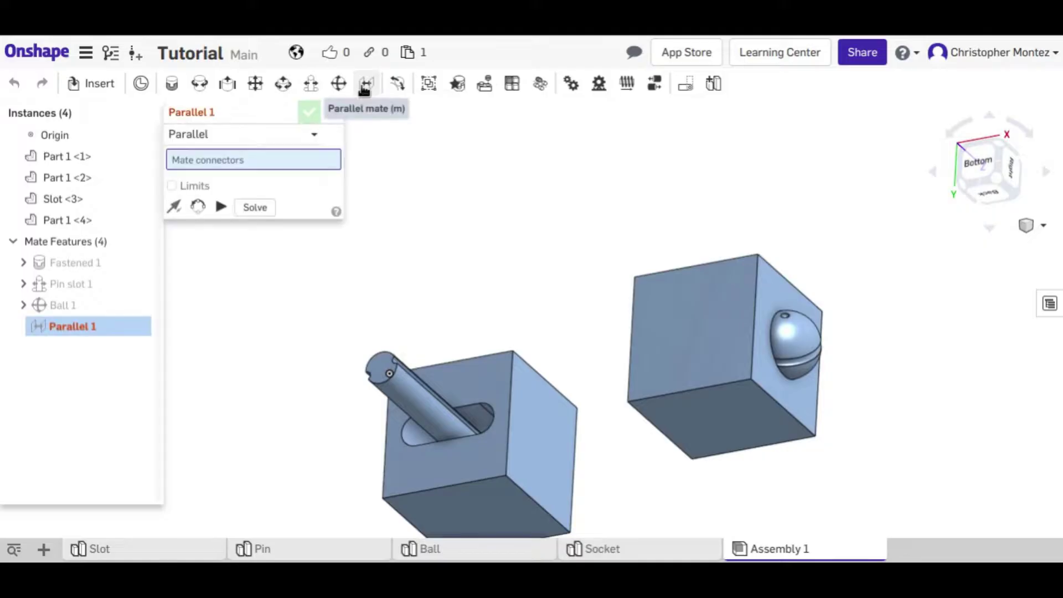
pyautogui.click(546, 435)
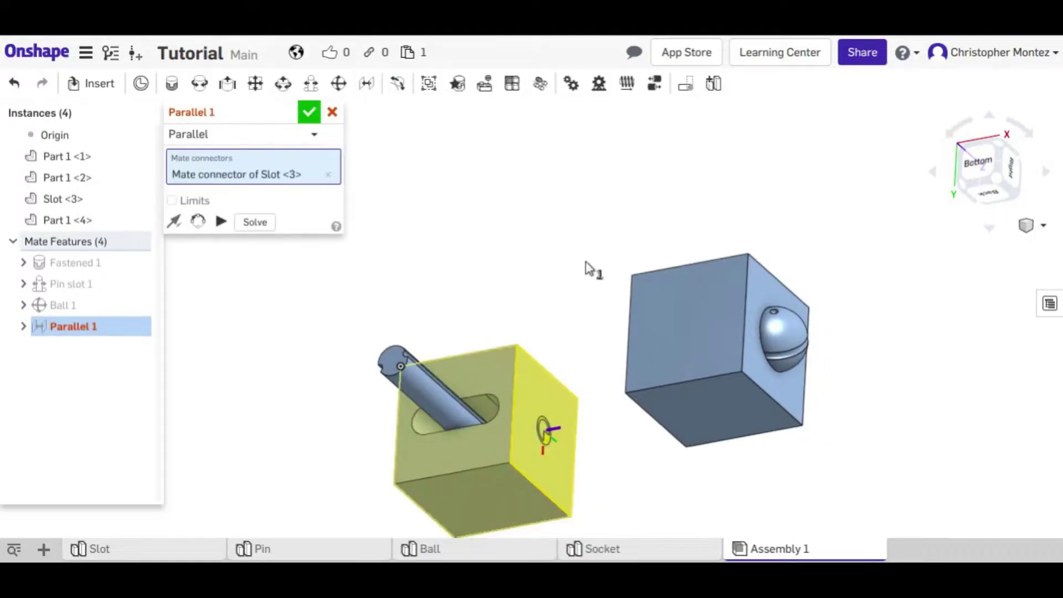
pyautogui.moveTo(588, 268); pyautogui.dragTo(637, 427, button='right')
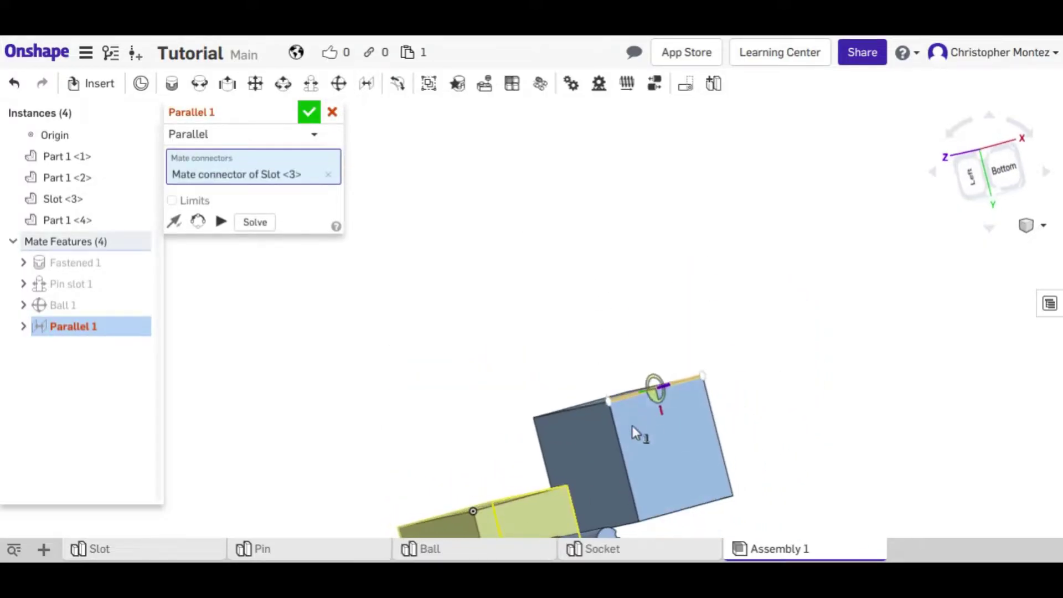
pyautogui.click(590, 447)
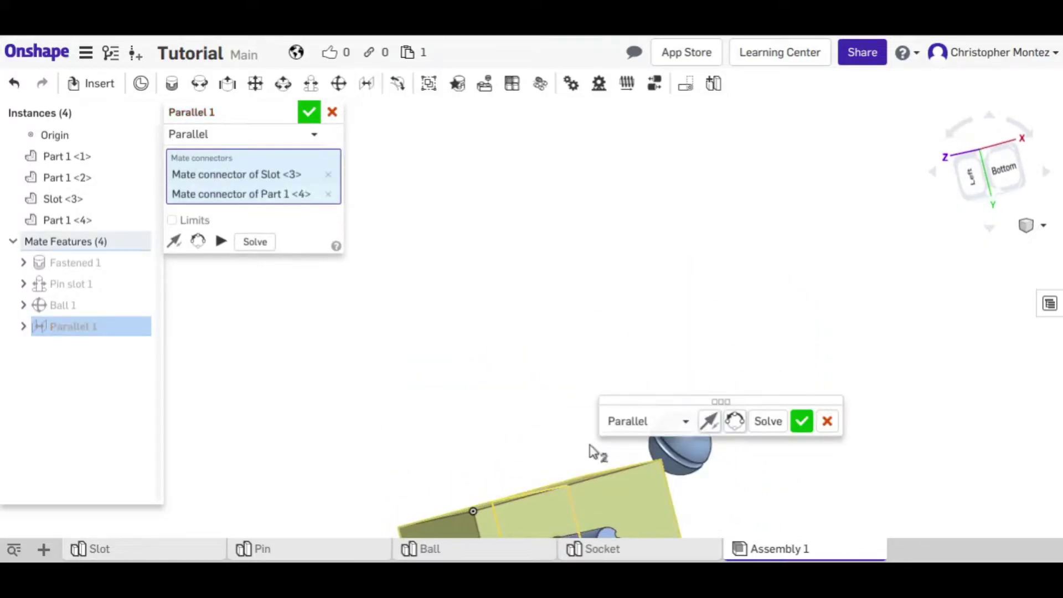
pyautogui.click(803, 422)
# - Test the mate by dragging the socket cube, cancel the extra Parallel 2, and select Parallel 1
pyautogui.moveTo(624, 466); pyautogui.dragTo(581, 264, button='right')
pyautogui.moveTo(591, 415); pyautogui.dragTo(485, 198)
pyautogui.click(332, 112)
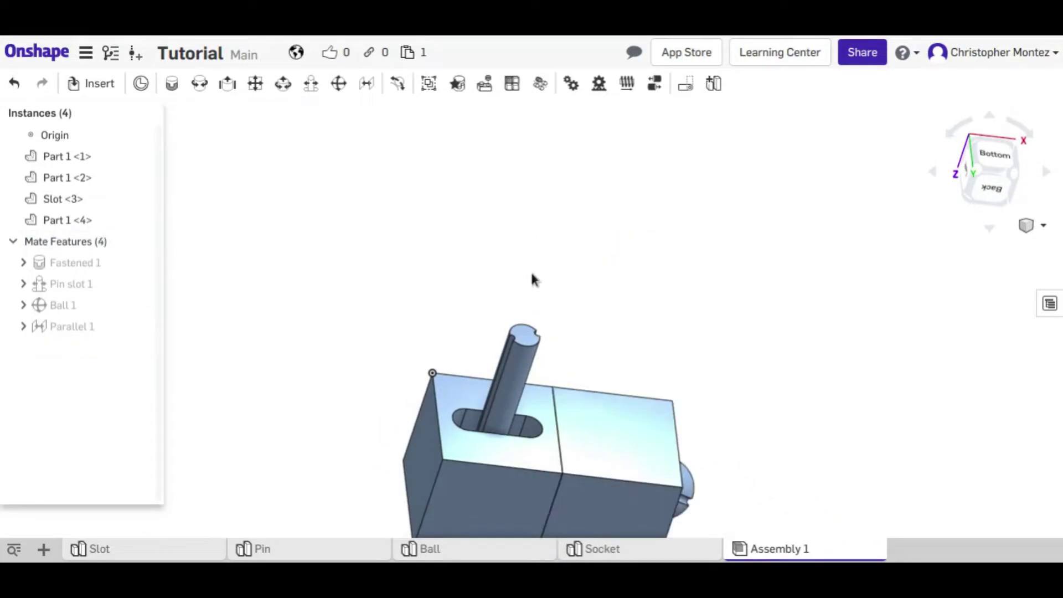
pyautogui.moveTo(532, 278); pyautogui.dragTo(565, 422, button='right')
pyautogui.press('n')
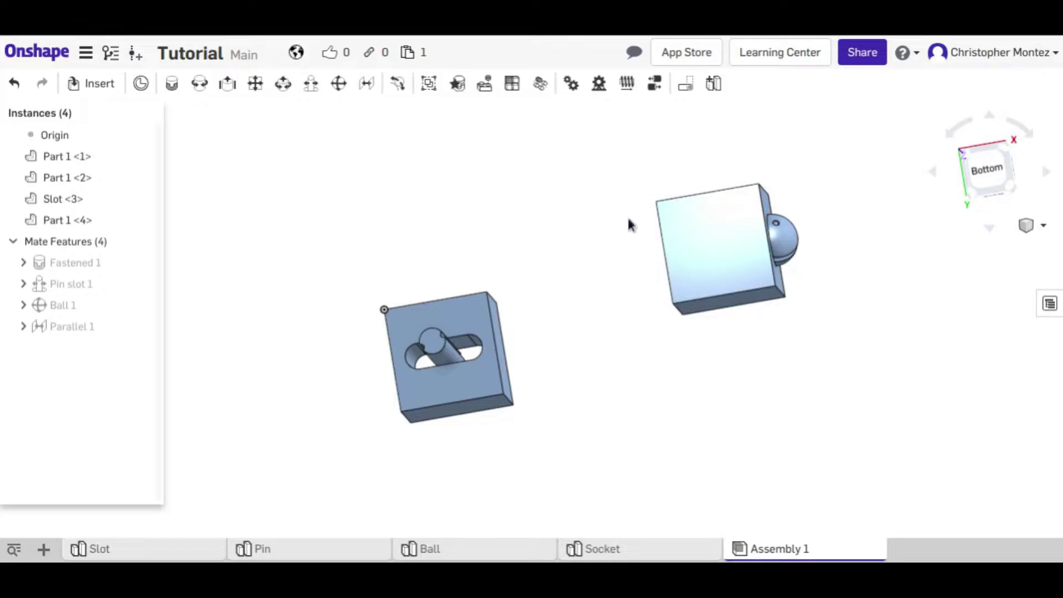
pyautogui.click(109, 326)
# - Delete Parallel 1 and re-create it between connectors on Slot <3> and Part 1 <4>
pyautogui.press('Delete')
pyautogui.click(368, 85)
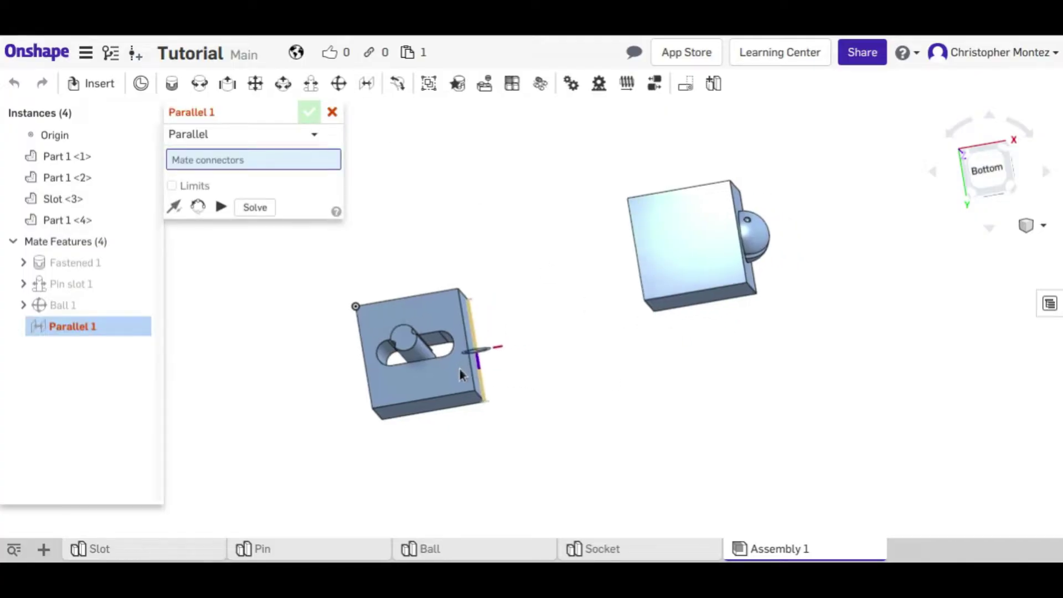
pyautogui.moveTo(460, 369); pyautogui.dragTo(414, 379, button='right')
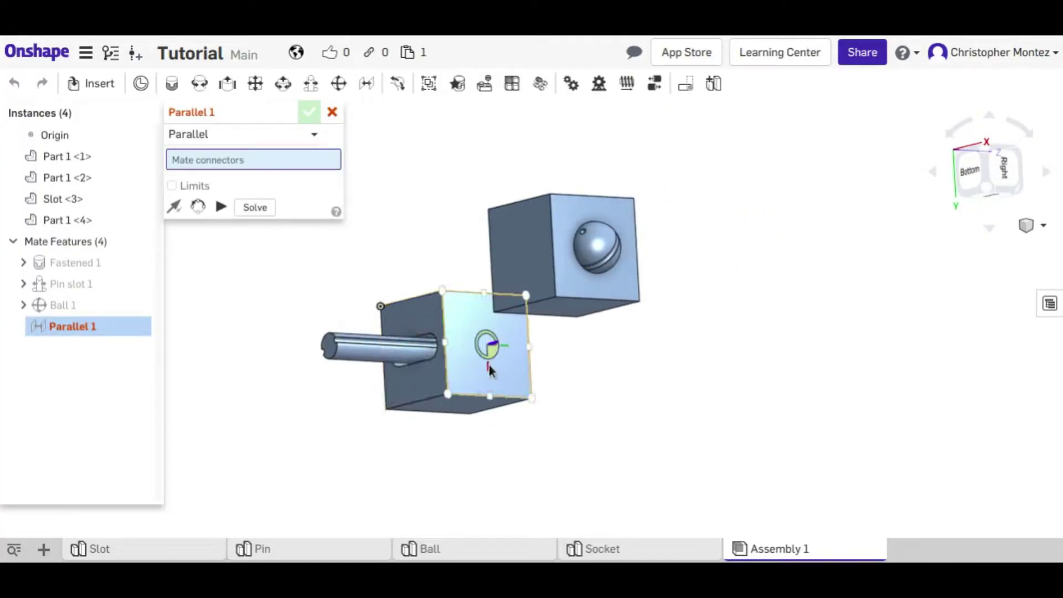
pyautogui.click(490, 371)
pyautogui.moveTo(591, 391); pyautogui.dragTo(623, 390, button='right')
pyautogui.click(623, 390)
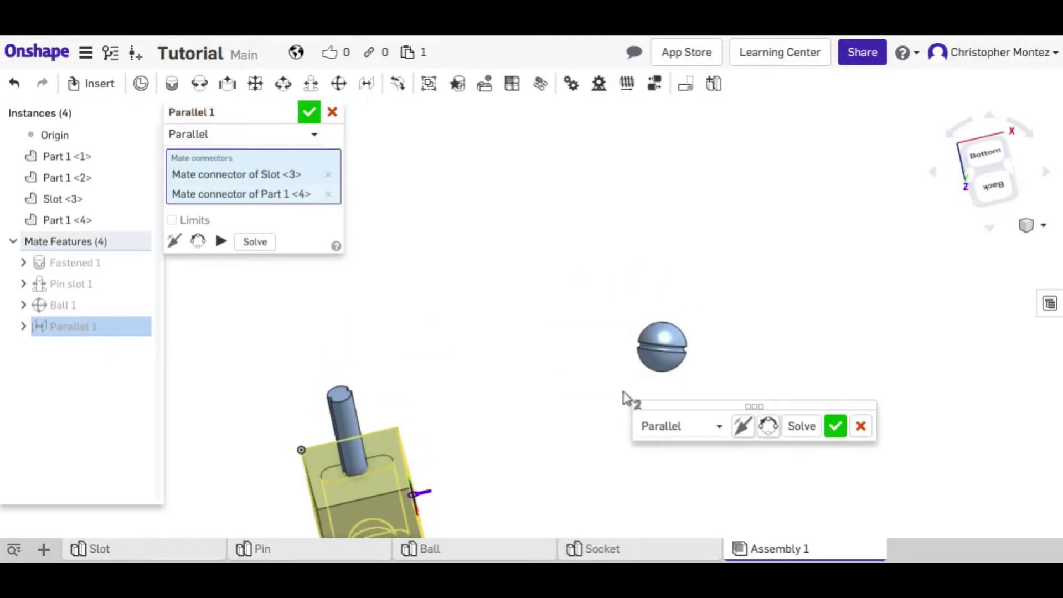
pyautogui.click(835, 426)
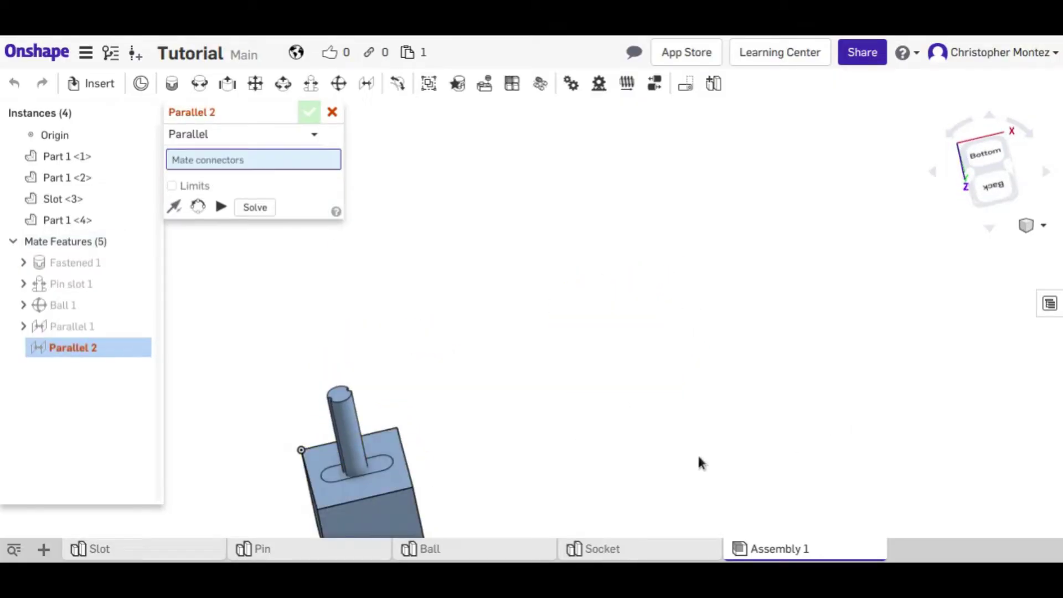
# - Undo the unwanted second parallel mate started on the pin block's top
pyautogui.moveTo(699, 463); pyautogui.dragTo(546, 285, button='middle')
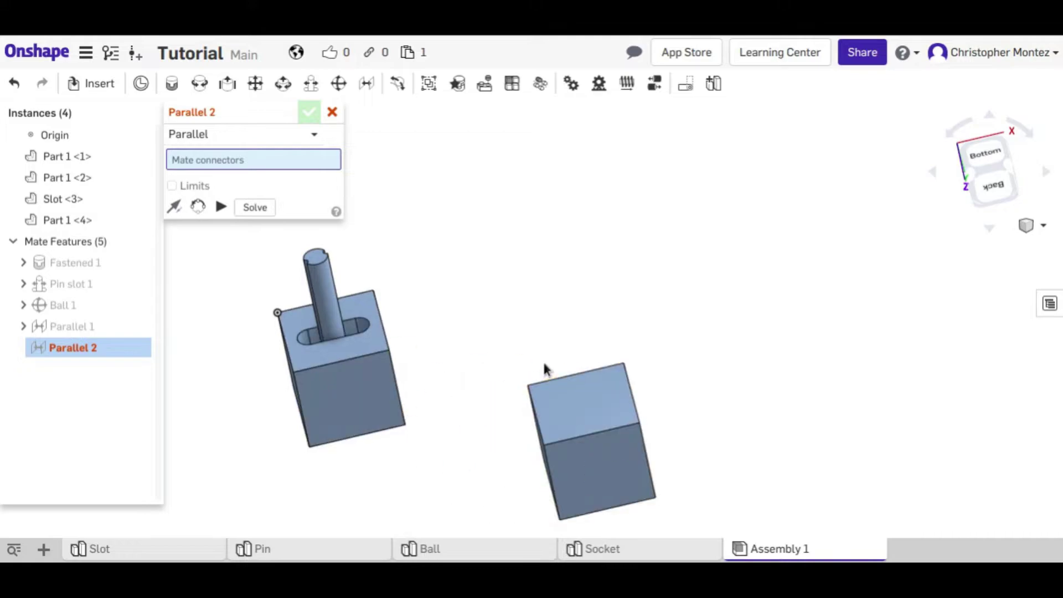
pyautogui.click(555, 416)
pyautogui.press('Return')
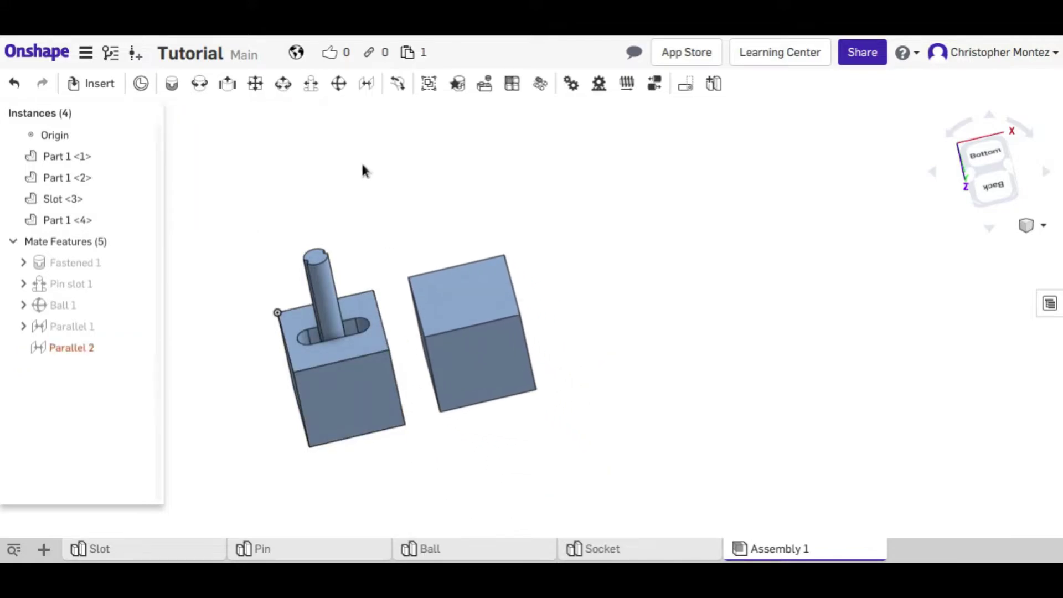
pyautogui.hotkey('ctrl', 'z')
pyautogui.moveTo(363, 168); pyautogui.dragTo(460, 398, button='right')
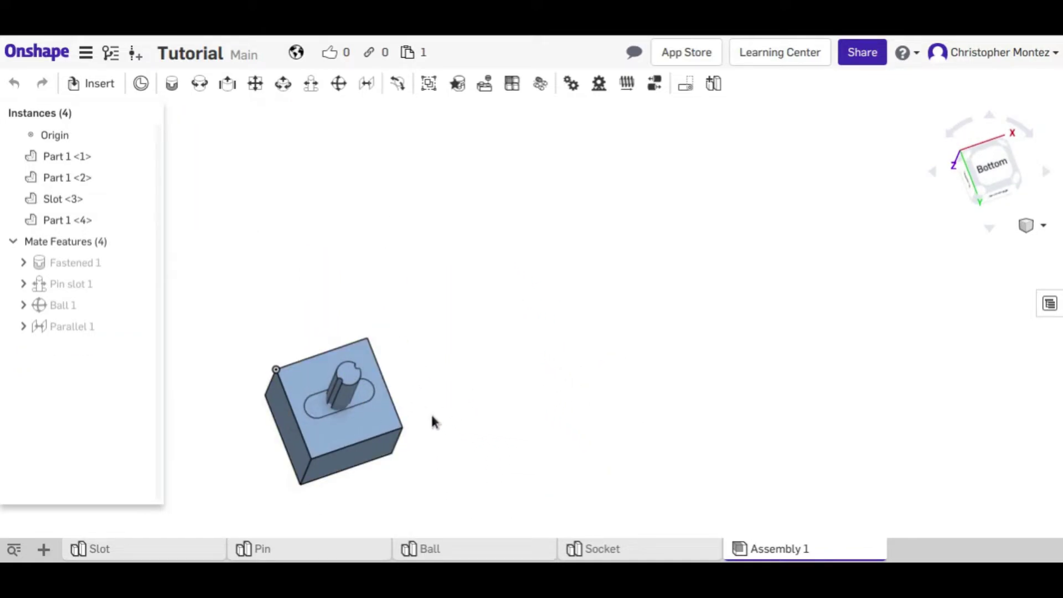
# - Drag the socket cube beside the slot block and view from the back
pyautogui.moveTo(360, 396); pyautogui.dragTo(475, 357)
pyautogui.moveTo(474, 357); pyautogui.dragTo(467, 402, button='right')
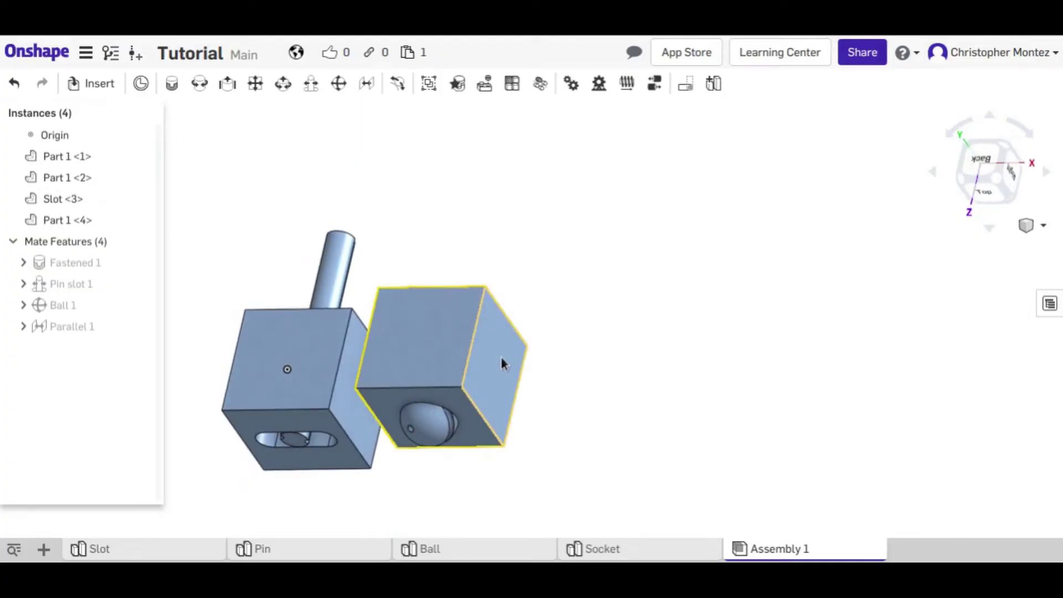
pyautogui.moveTo(314, 406); pyautogui.dragTo(417, 398, button='right')
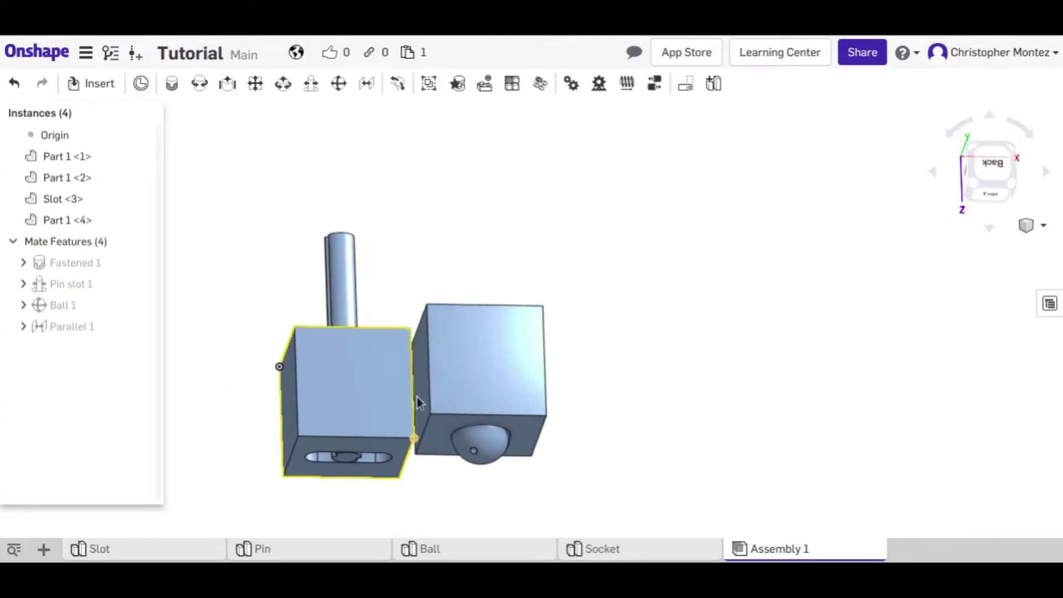
pyautogui.moveTo(401, 447); pyautogui.dragTo(355, 453, button='right')
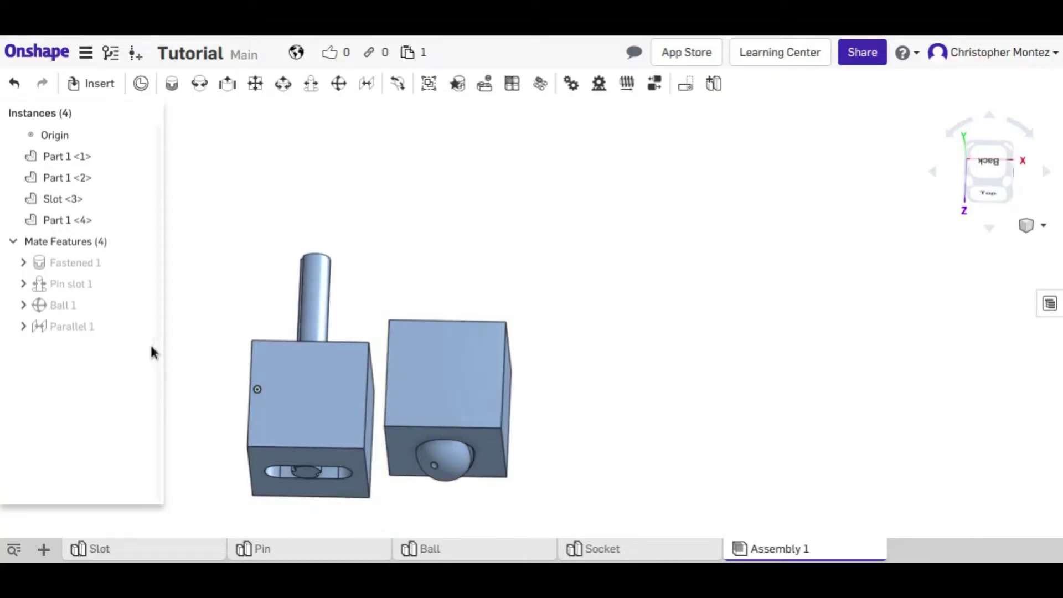
# - Delete the Parallel 1 mate and move the socket cube freely away from the slot block
pyautogui.click(55, 327)
pyautogui.press('Delete')
pyautogui.moveTo(486, 417); pyautogui.dragTo(550, 329)
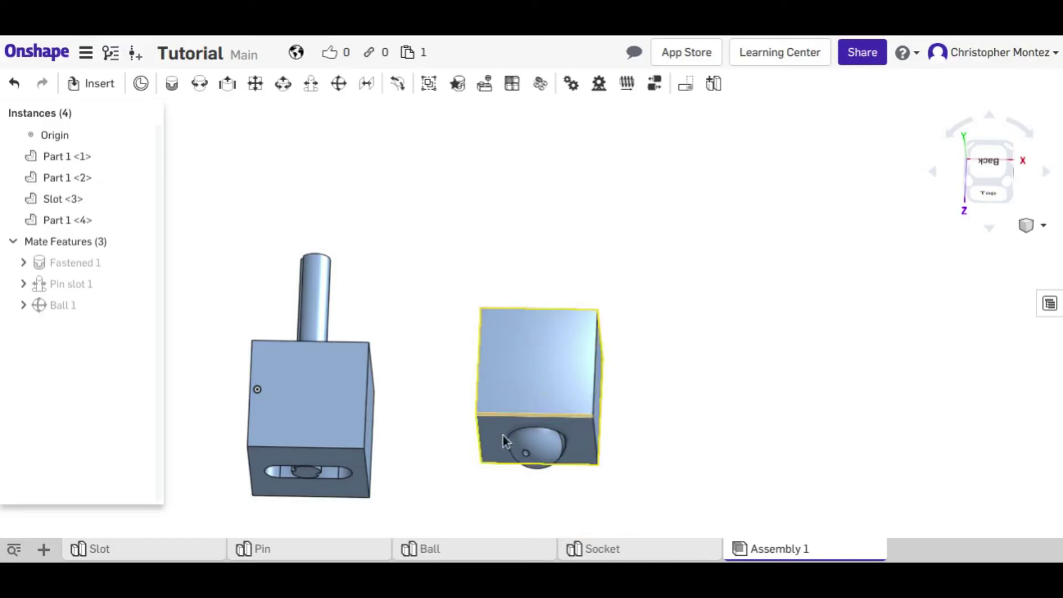
pyautogui.moveTo(432, 278); pyautogui.dragTo(395, 389, button='right')
pyautogui.moveTo(392, 384); pyautogui.dragTo(372, 313, button='middle')
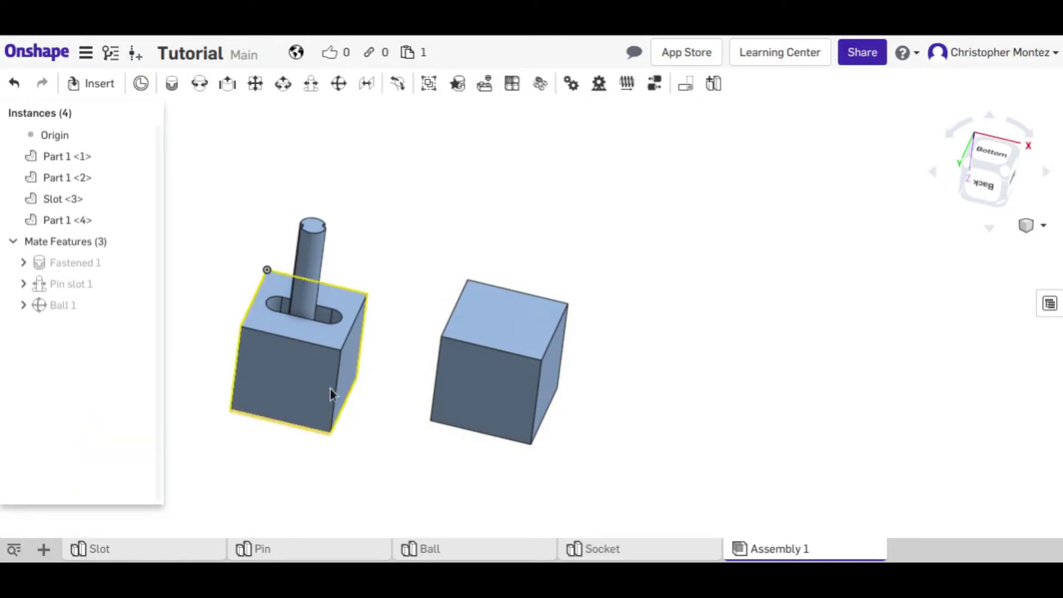
pyautogui.click(166, 553)
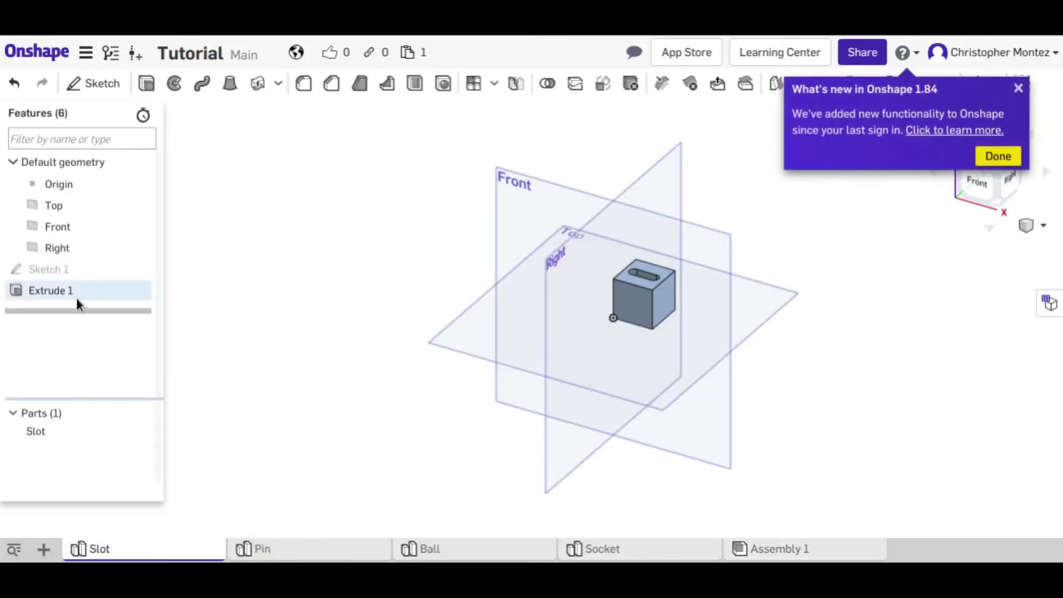
# - Change the Slot part's Extrude 1 depth to 0.5 in and return to the assembly
pyautogui.doubleClick(76, 296)
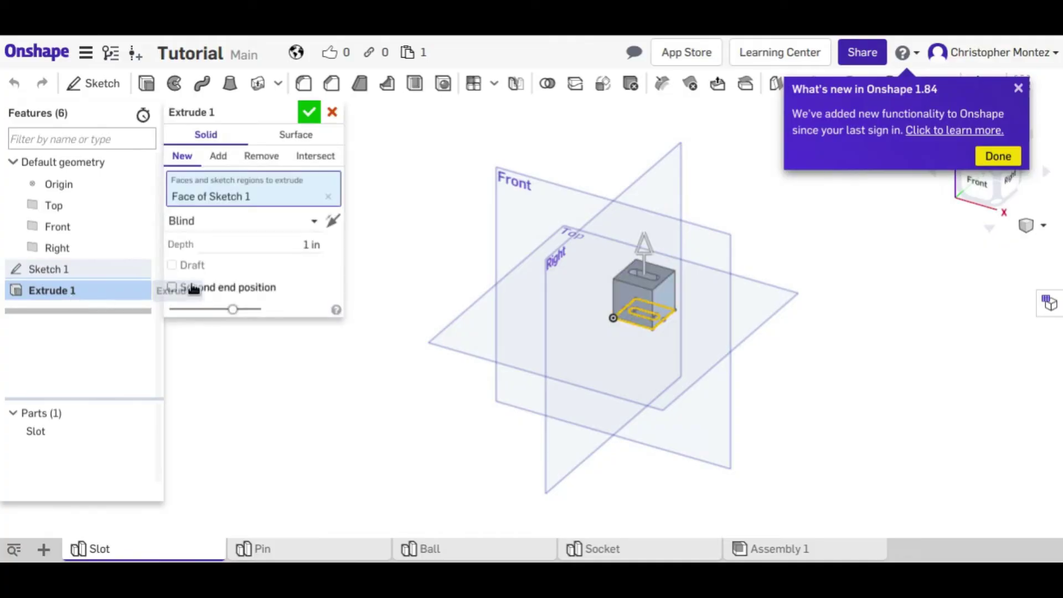
pyautogui.click(264, 245)
pyautogui.write('0')
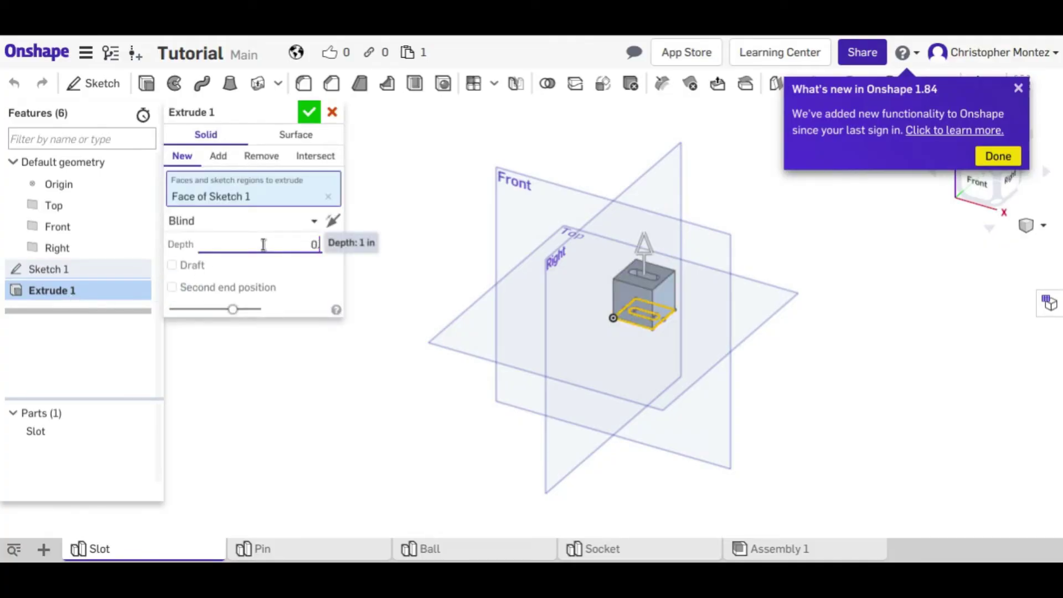
pyautogui.write('.5')
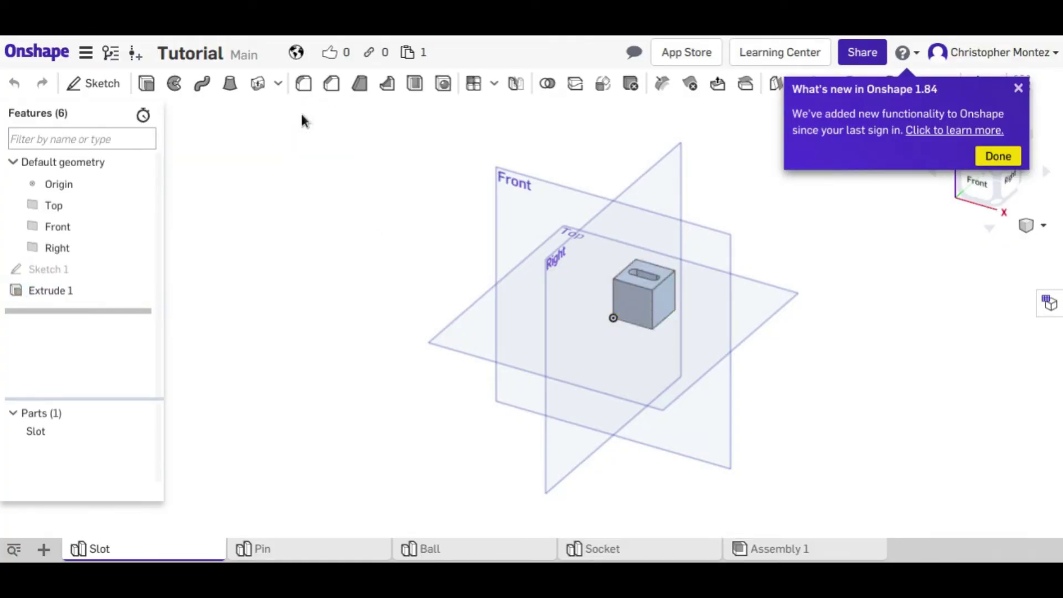
pyautogui.click(809, 550)
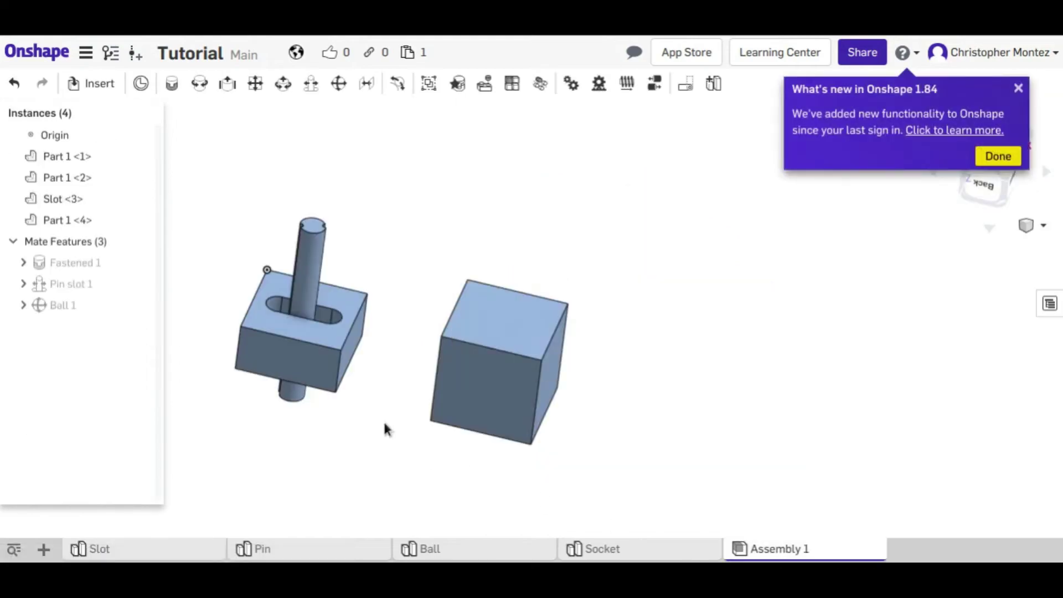
# - Orbit Assembly 1 to inspect the thinner slot block with the pin protruding below
pyautogui.moveTo(338, 345)
pyautogui.mouseDown(button='right')
pyautogui.moveTo(334, 411)
pyautogui.moveTo(301, 401)
pyautogui.moveTo(375, 390)
pyautogui.moveTo(366, 347)
pyautogui.moveTo(349, 331)
pyautogui.mouseUp(button='right')
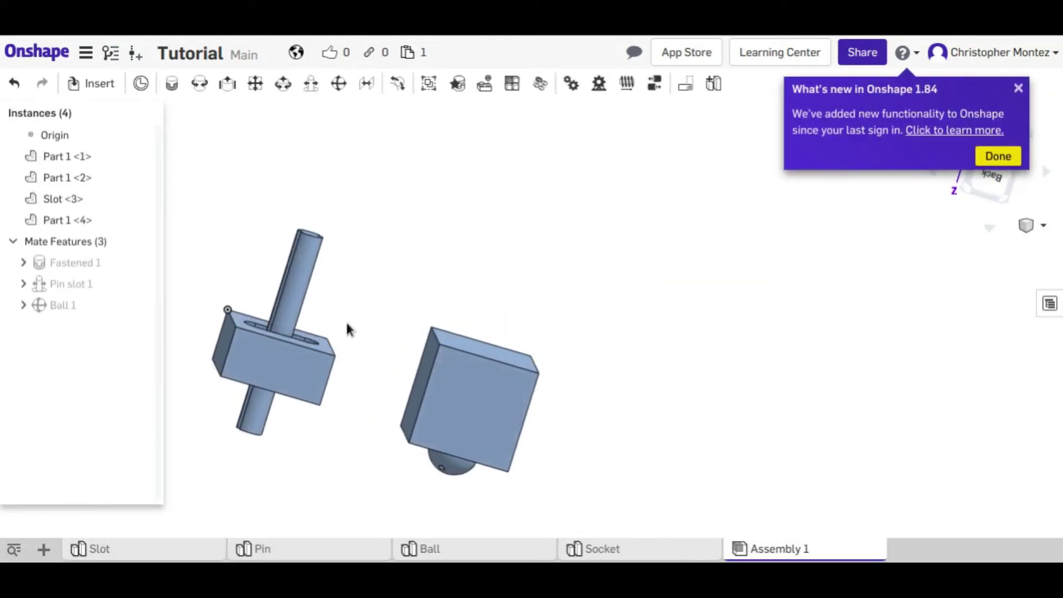